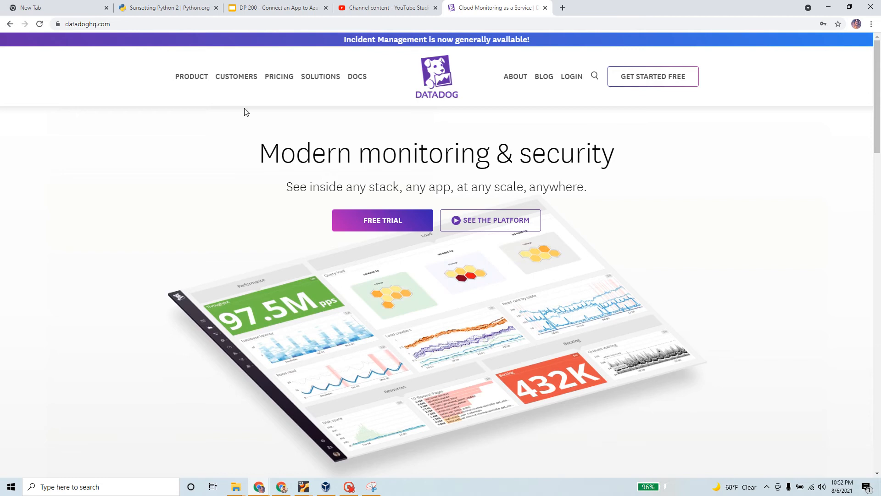
Step: Open the Datadog homepage from the Google search results
left_click(11, 25)
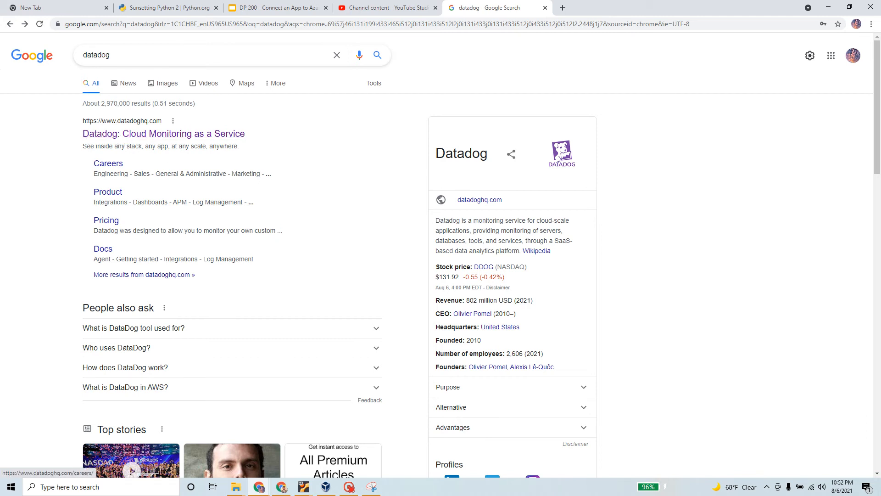
left_click(181, 135)
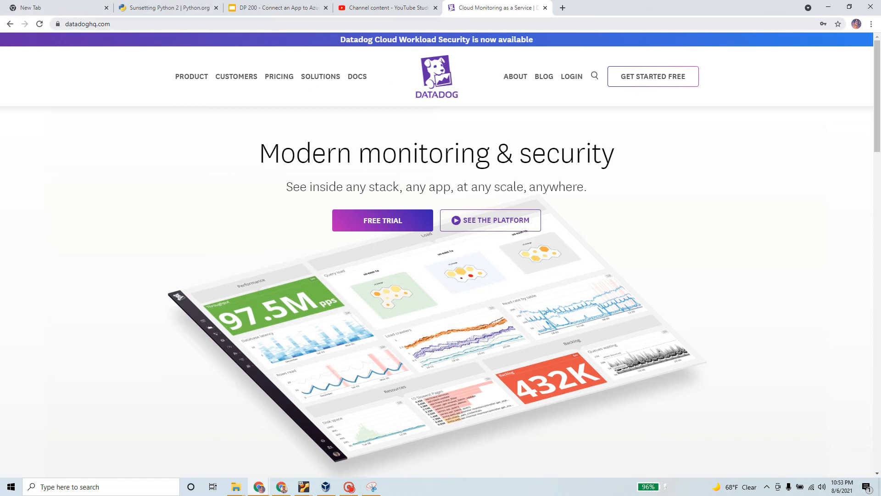
left_click_drag(123, 23, 63, 24)
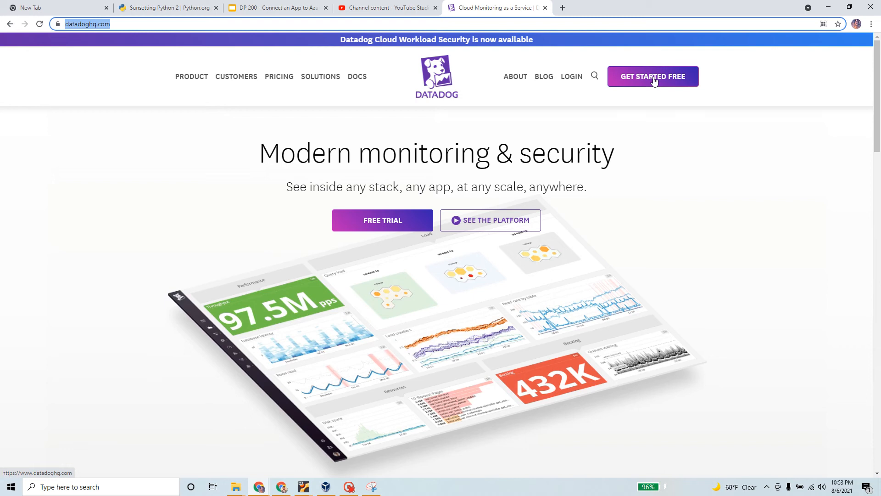
scroll(654, 80, "down", 1)
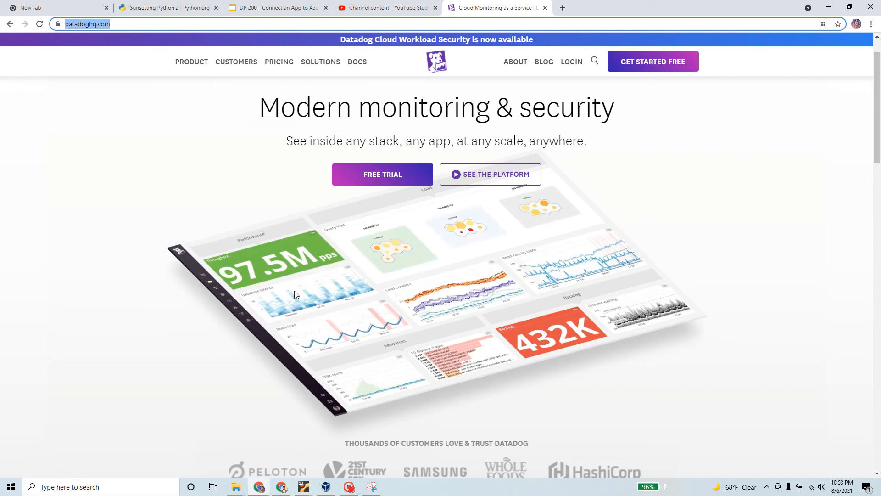
scroll(337, 264, "down", 2)
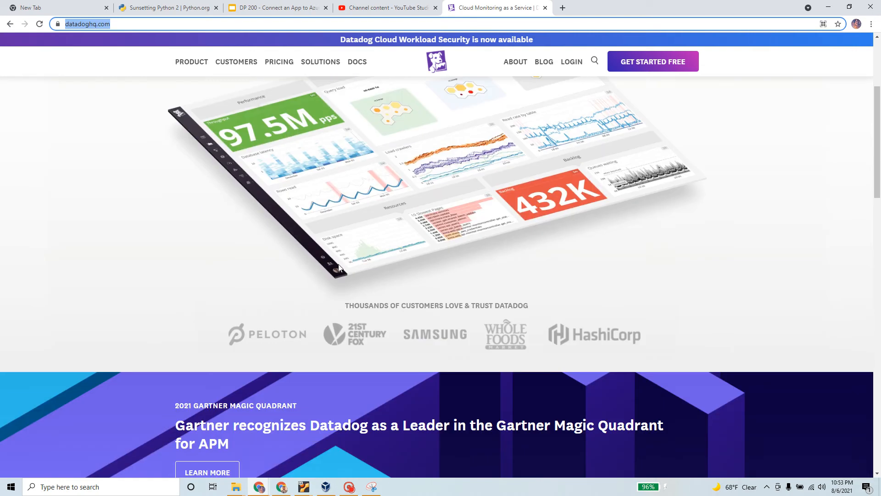
scroll(337, 264, "up", 3)
Step: Open the free-trial sign-up form and keep the data region as United States (US1)
left_click(383, 223)
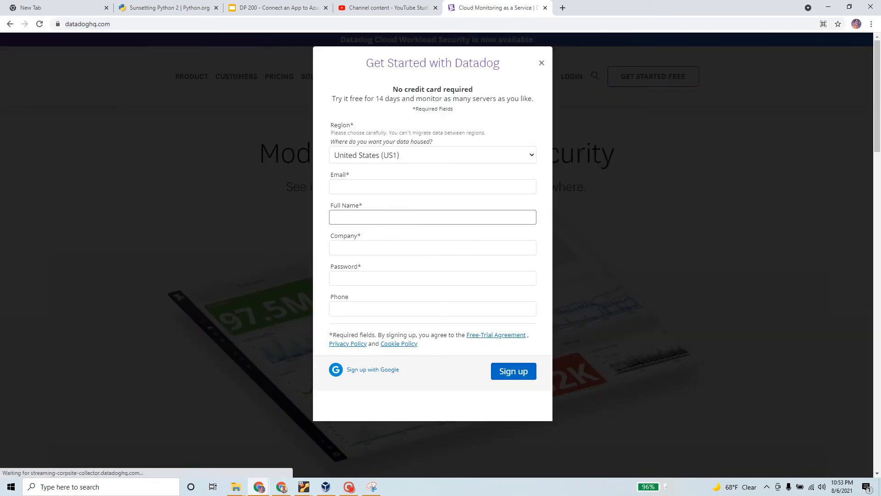
left_click_drag(393, 89, 477, 90)
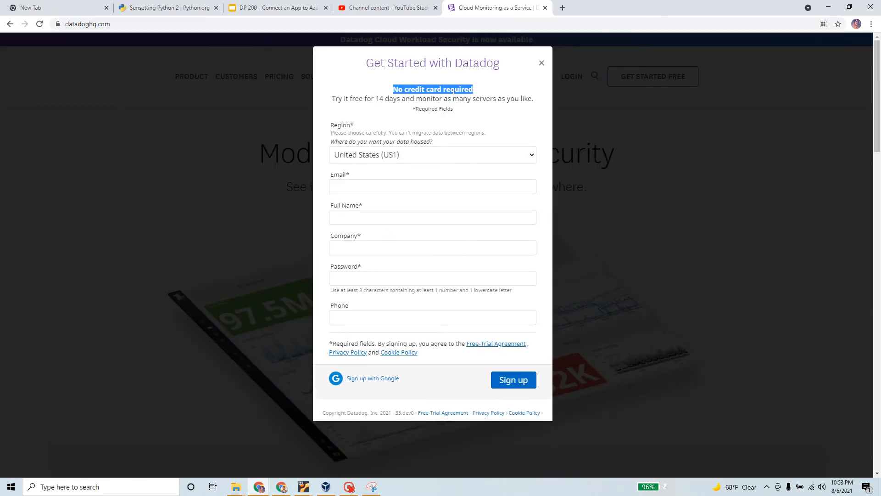
left_click_drag(332, 99, 540, 109)
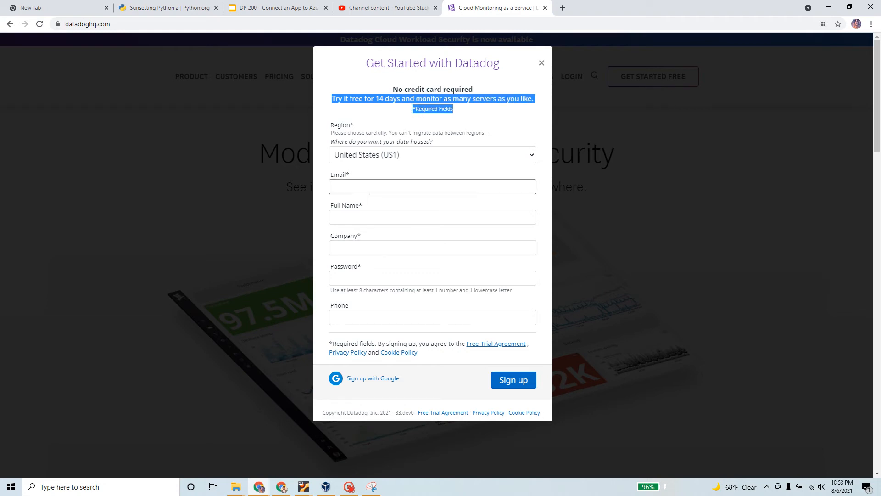
left_click(405, 154)
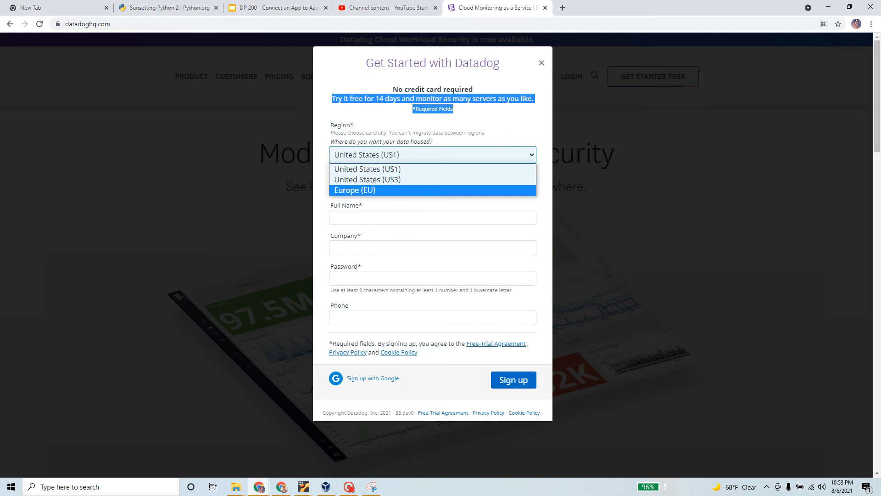
left_click(419, 154)
Step: Fill in the email, full name, company and password fields from saved entries
left_click(418, 186)
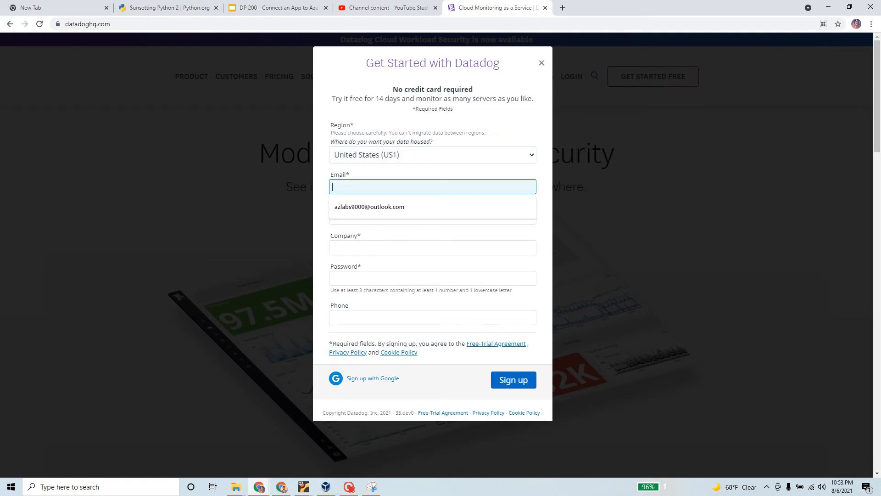
left_click(387, 208)
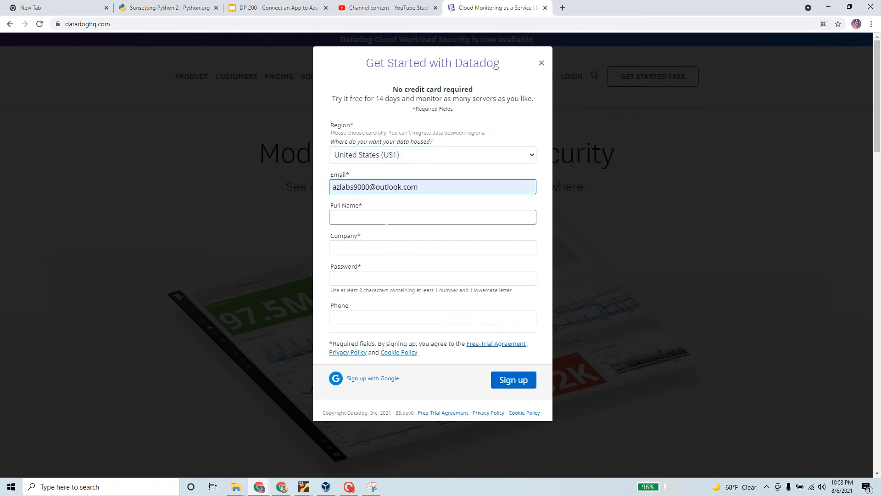
left_click(386, 219)
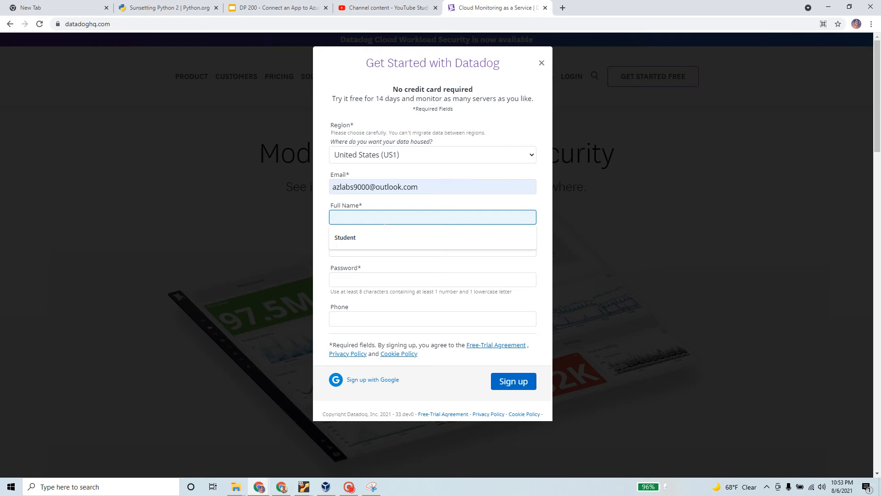
left_click(370, 243)
left_click(370, 247)
left_click(360, 271)
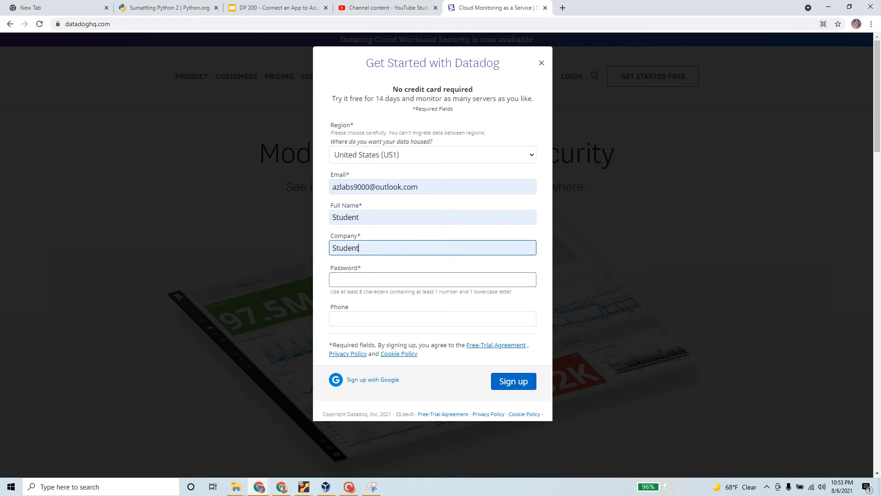
left_click(367, 279)
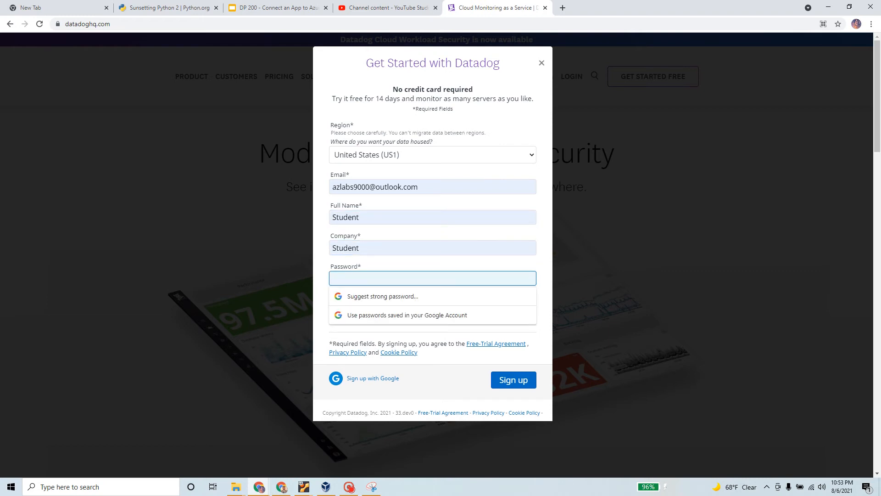
type("P")
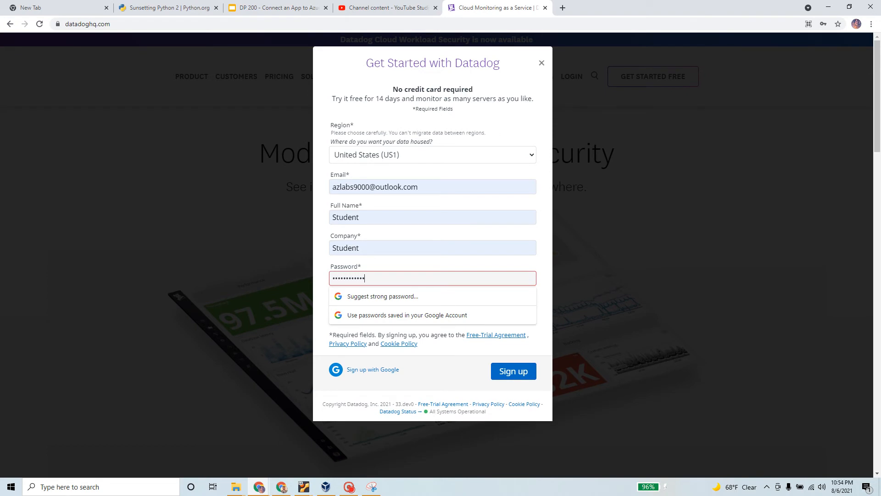
Step: Reopen the sign-up form and submit the completed trial registration
left_click(651, 227)
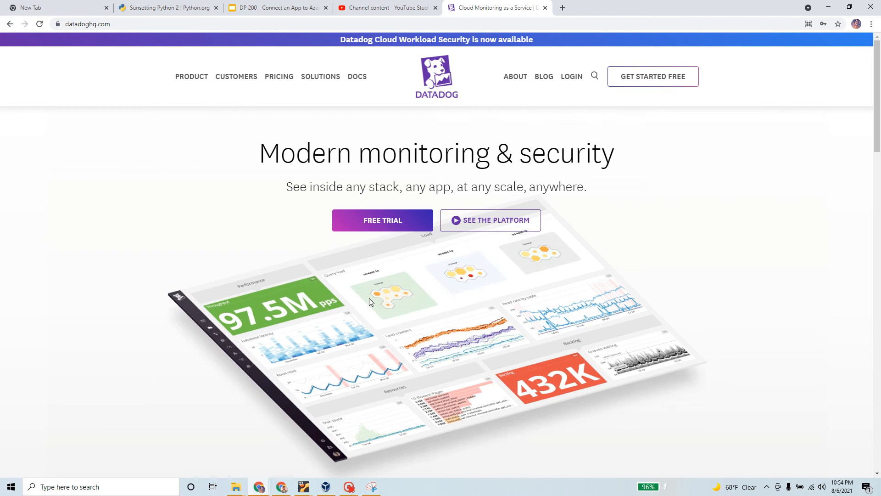
left_click(392, 220)
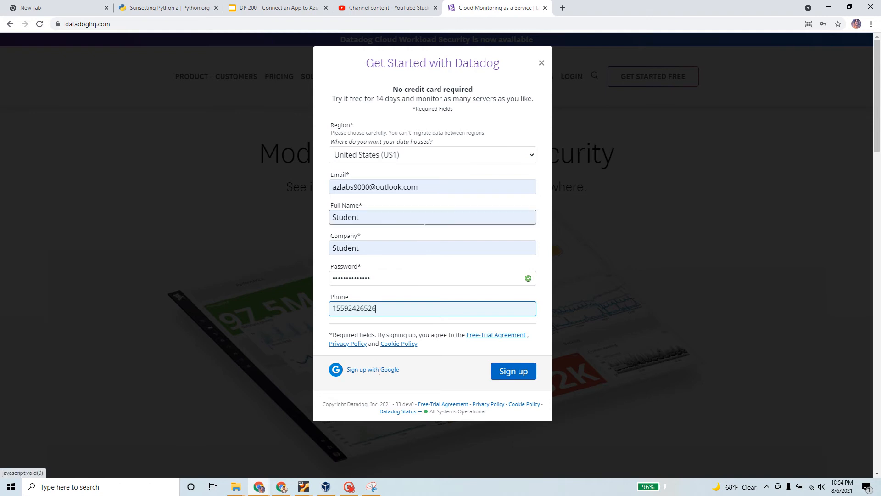
left_click(520, 374)
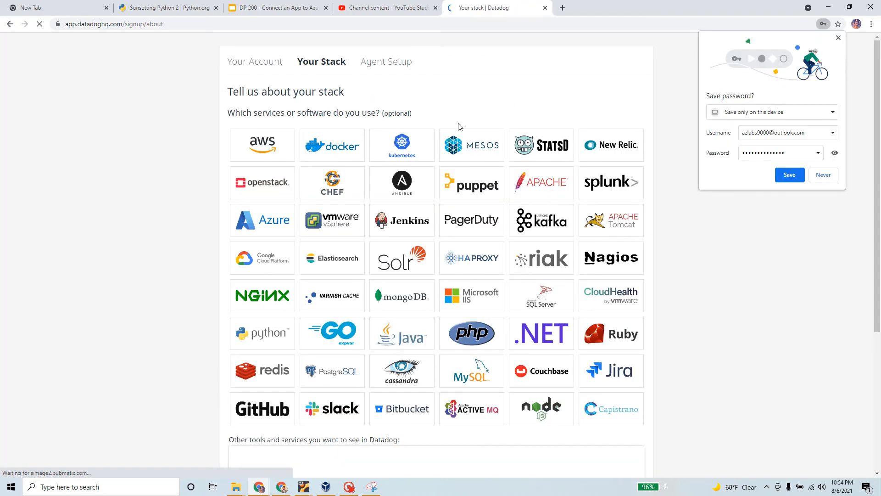
Step: Save the account password, then check AWS, Docker, Kubernetes, OpenStack, Ansible, Puppet, Apache and Splunk
left_click(789, 176)
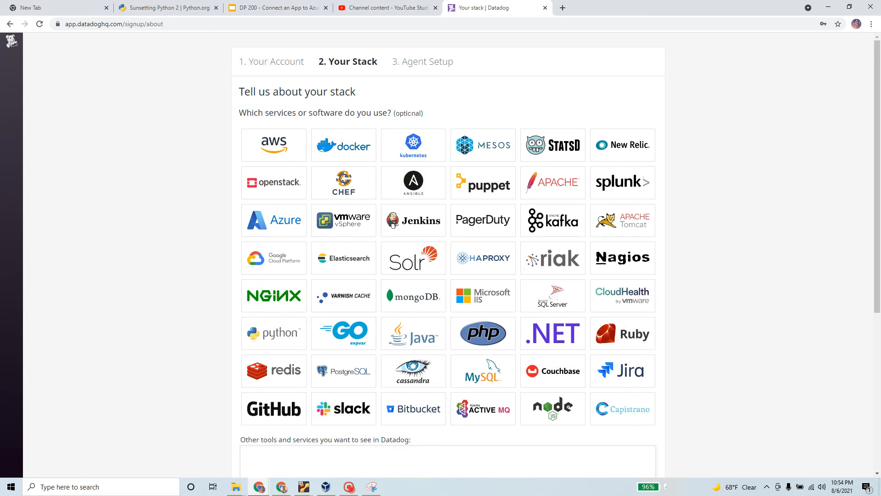
left_click(283, 151)
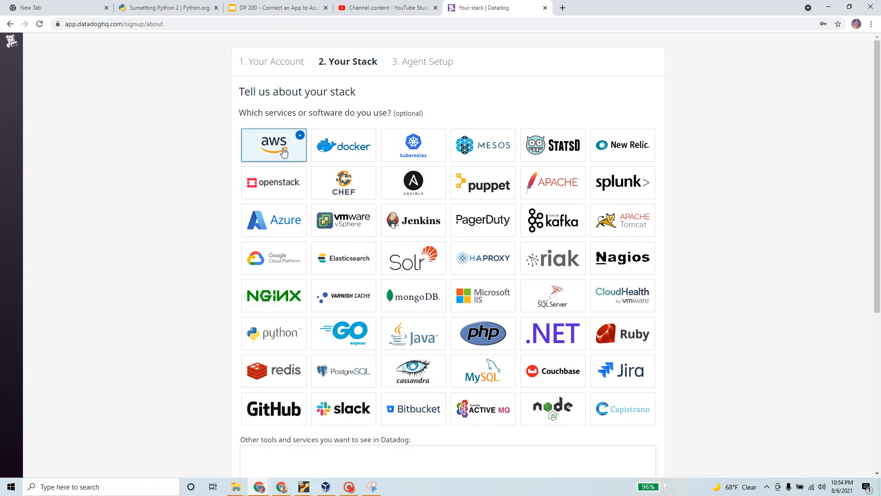
left_click(283, 151)
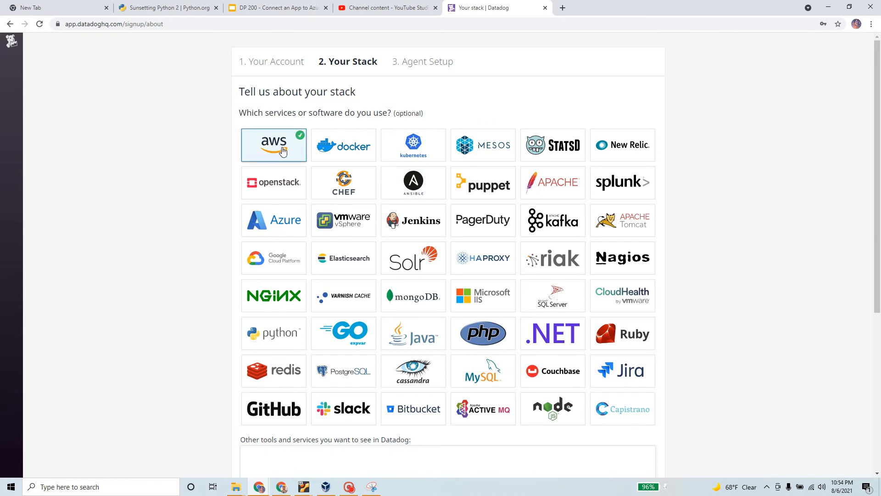
left_click(352, 151)
left_click(406, 151)
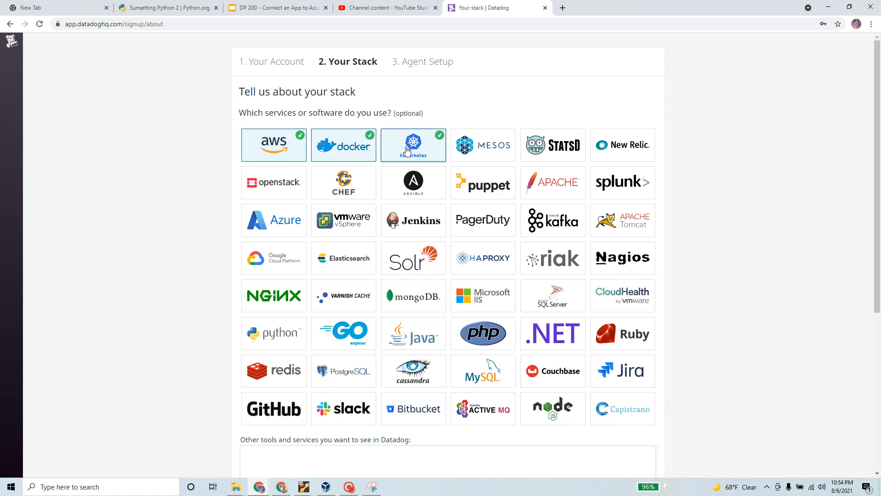
left_click(265, 189)
left_click(427, 186)
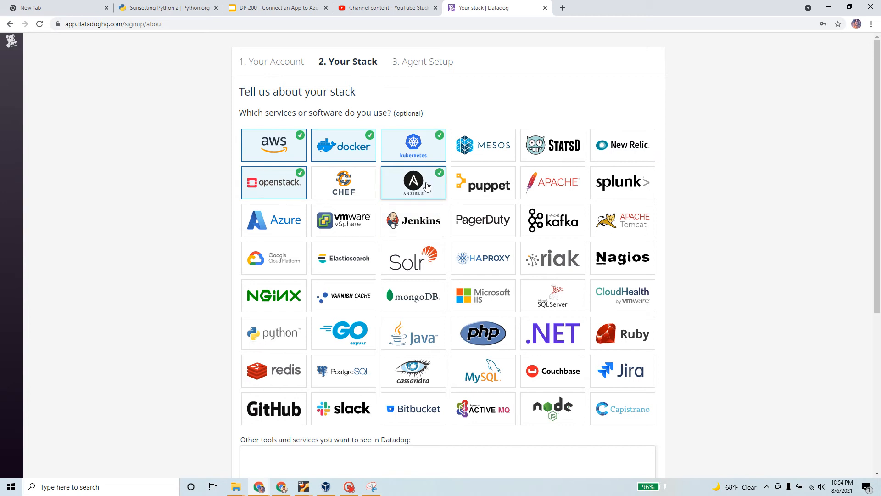
left_click(486, 186)
left_click(554, 185)
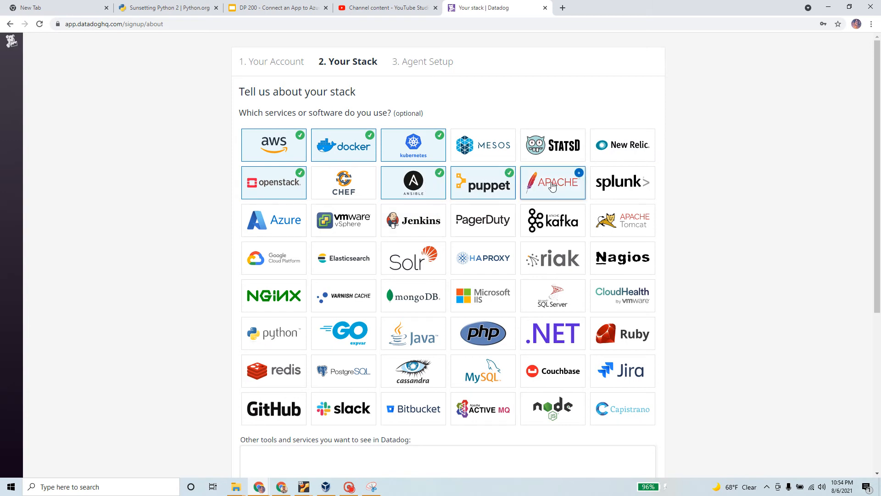
left_click(605, 184)
Step: Check Azure, Jenkins, Apache Tomcat, Google Cloud Platform, Nagios, NGINX, mongoDB, Microsoft IIS, SQL Server and CloudHealth
left_click(272, 226)
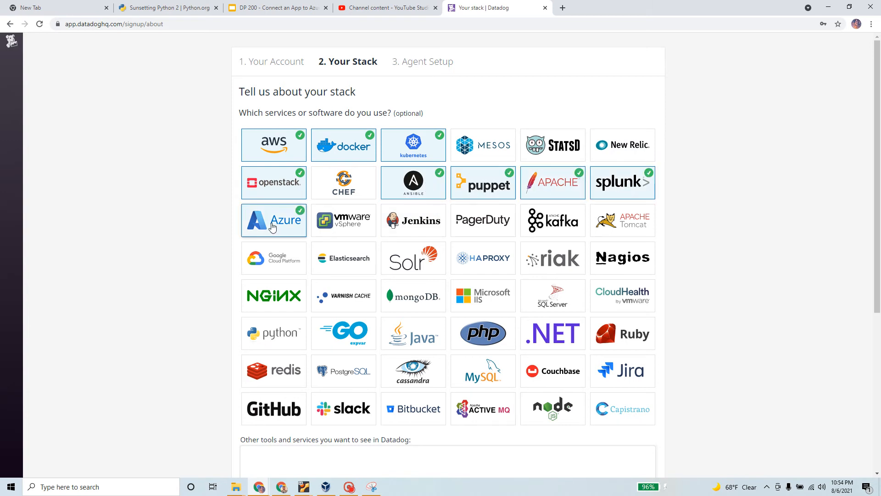
left_click(413, 222)
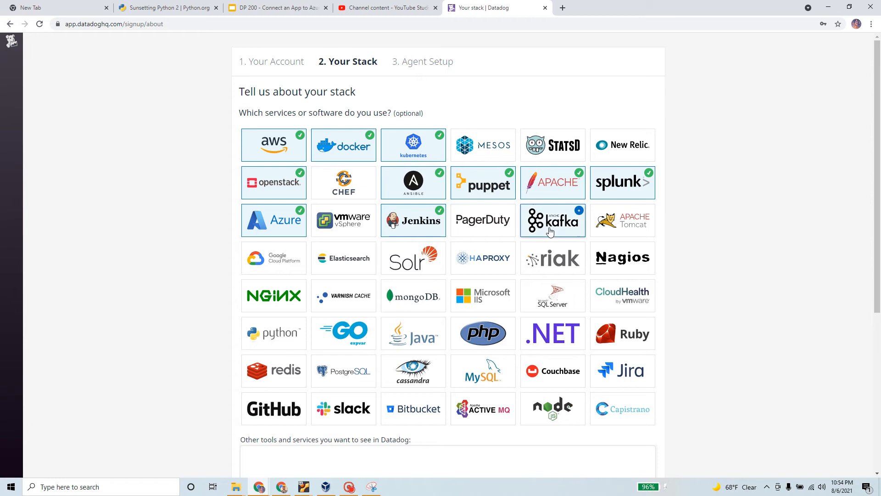
left_click(648, 222)
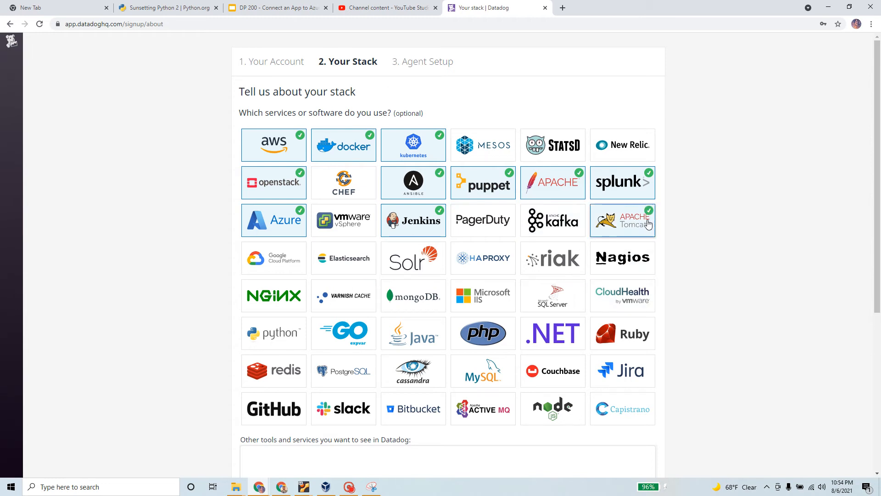
left_click(255, 268)
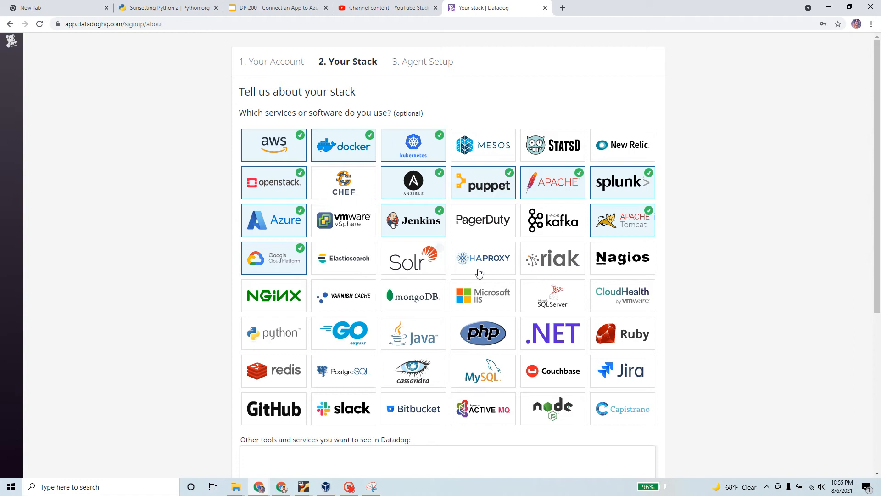
left_click(622, 263)
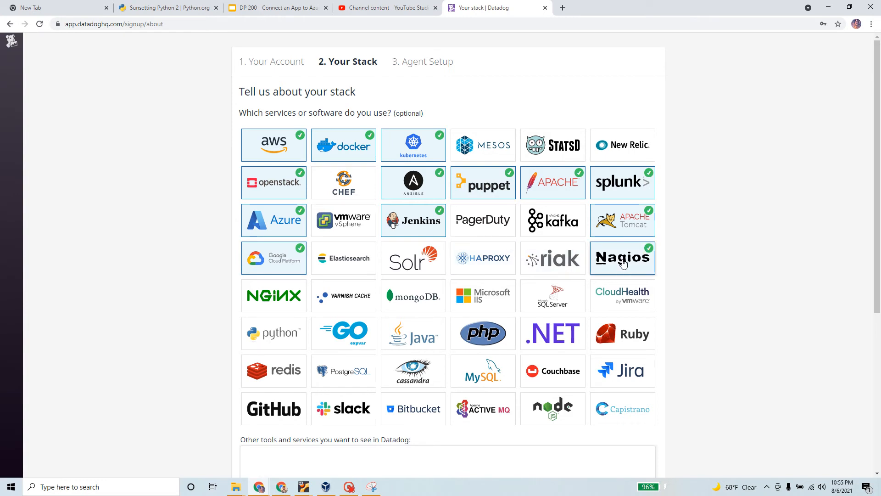
left_click(251, 301)
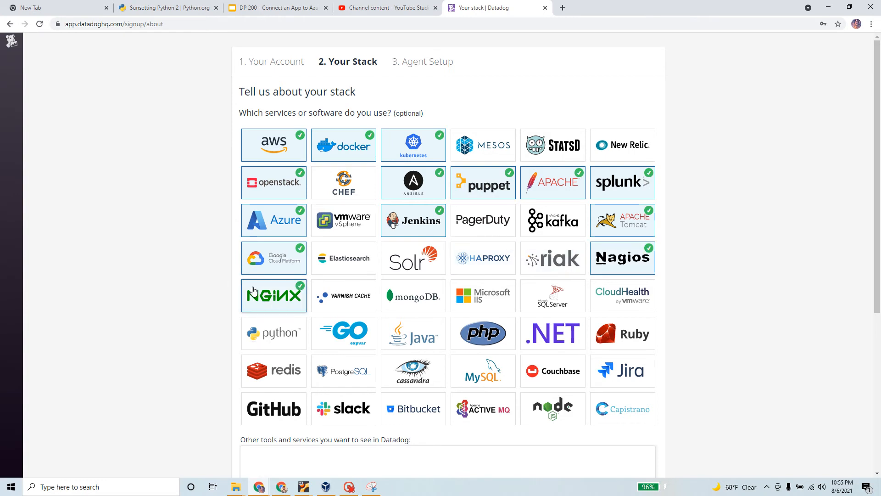
left_click(403, 299)
left_click(498, 299)
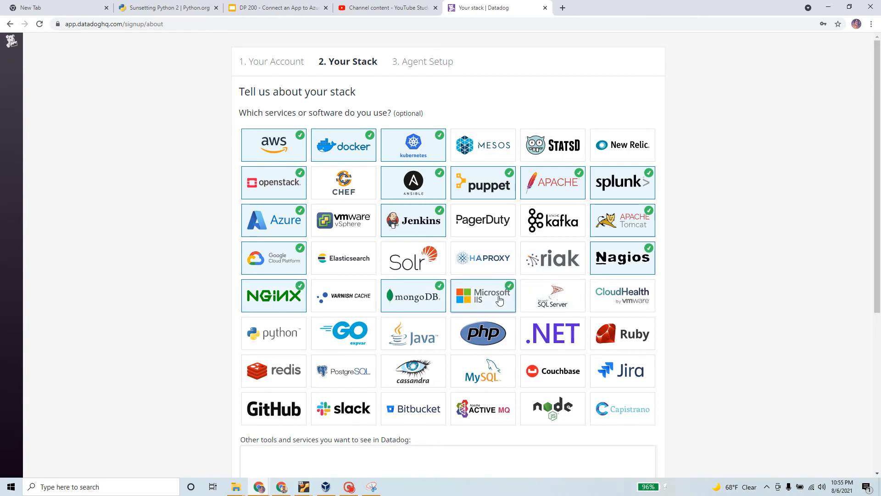
left_click(559, 298)
left_click(626, 296)
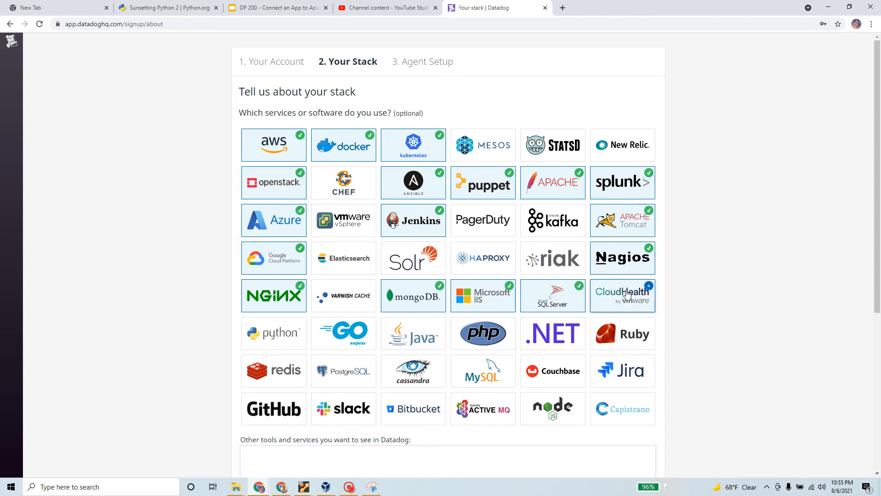
Step: Check Python, GO, Java, PHP, .NET, Ruby, redis, PostgreSQL and Cassandra
left_click(275, 335)
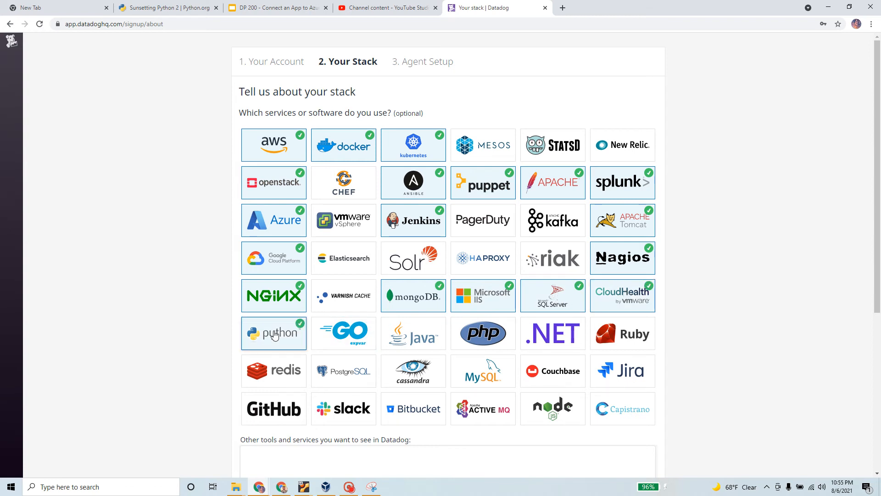
left_click(334, 344)
left_click(404, 341)
left_click(482, 339)
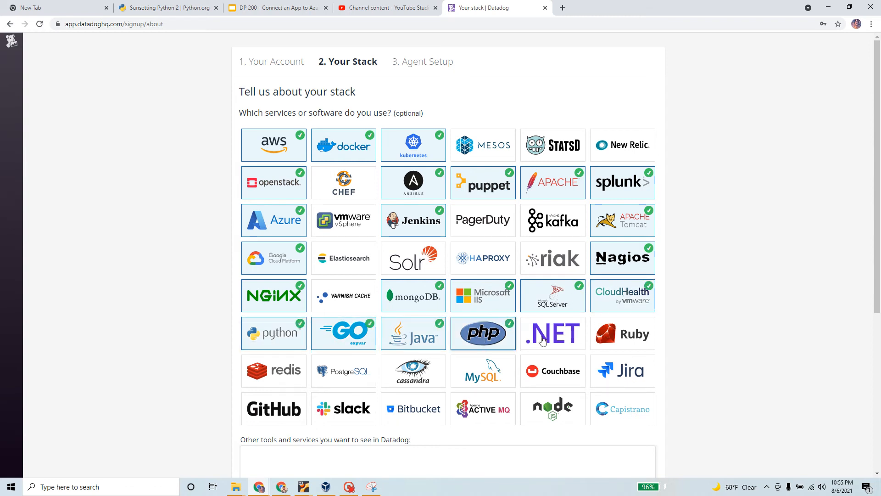
left_click(558, 340)
left_click(620, 346)
left_click(274, 373)
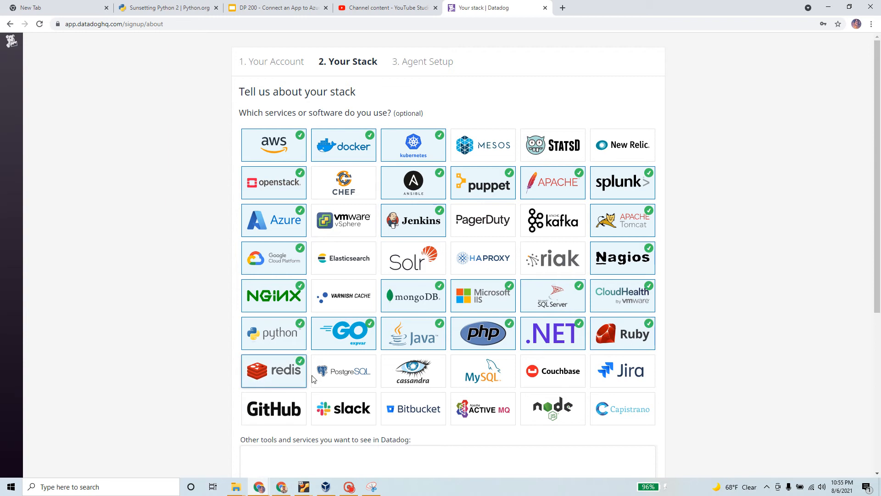
left_click(338, 374)
left_click(406, 374)
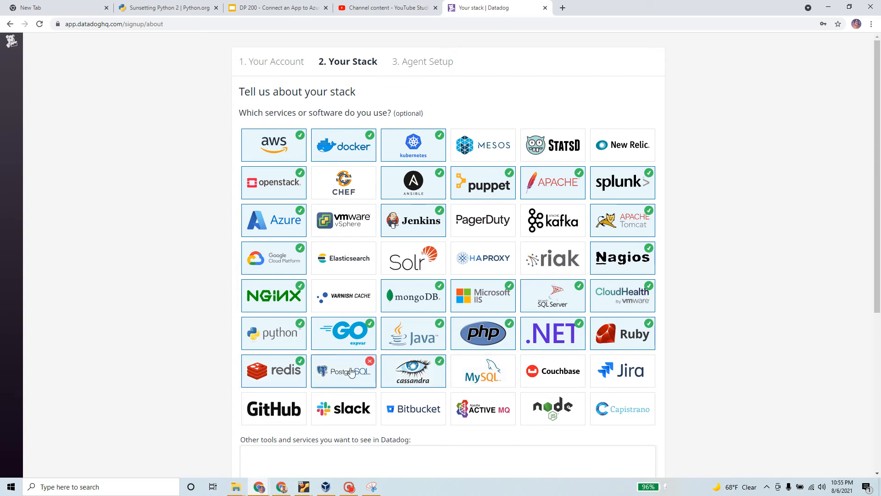
Step: Check MySQL, Couchbase, Jira, GitHub, Slack, Bitbucket and Node
left_click(484, 373)
left_click(547, 368)
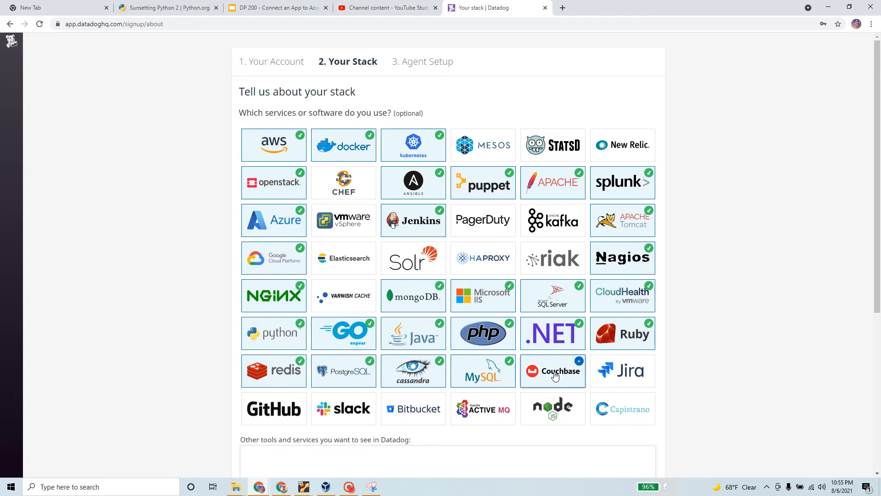
left_click(639, 366)
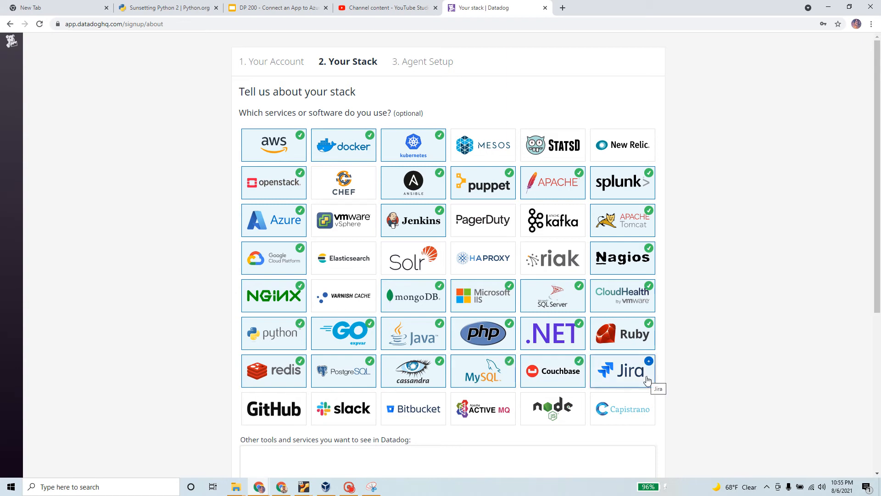
left_click(275, 413)
left_click(349, 413)
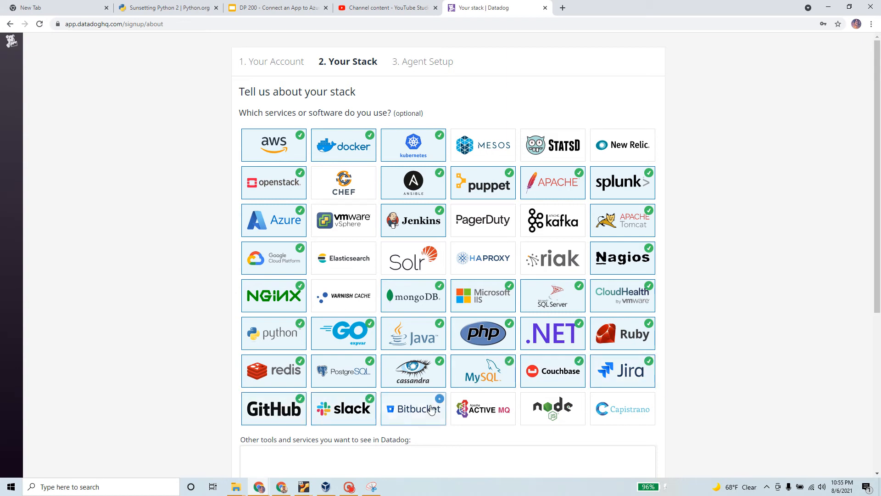
left_click(413, 413)
left_click(574, 418)
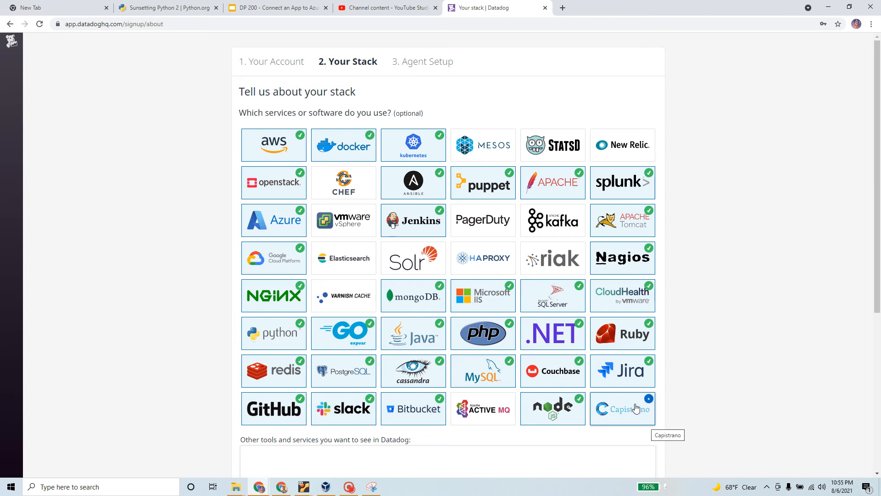
Step: Add Elasticsearch to the stack and leave the other tools field empty
scroll(636, 408, "down", 4)
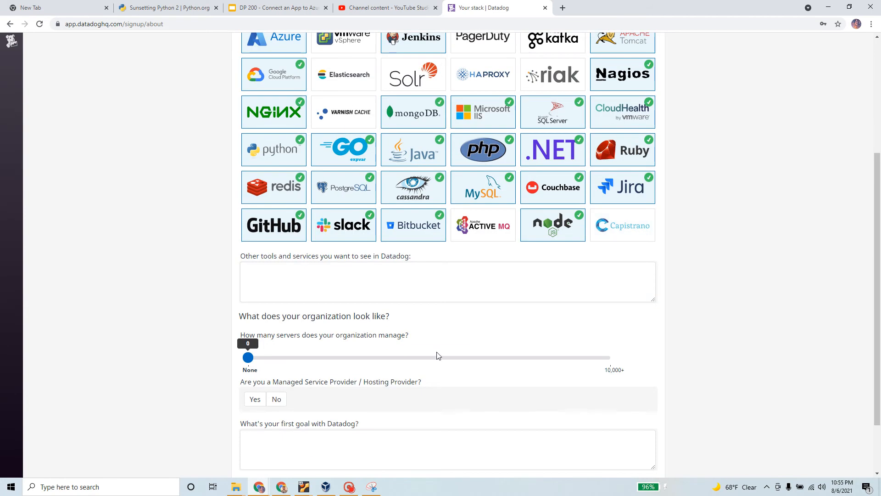
scroll(438, 356, "up", 3)
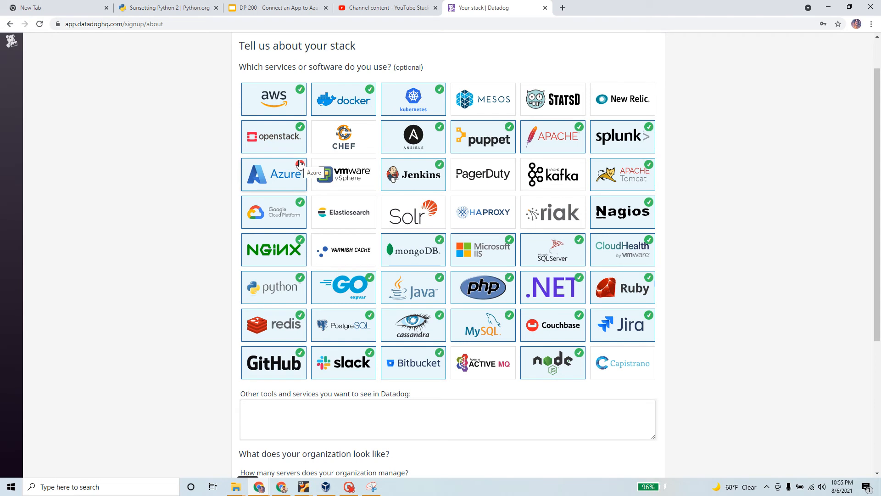
left_click(339, 221)
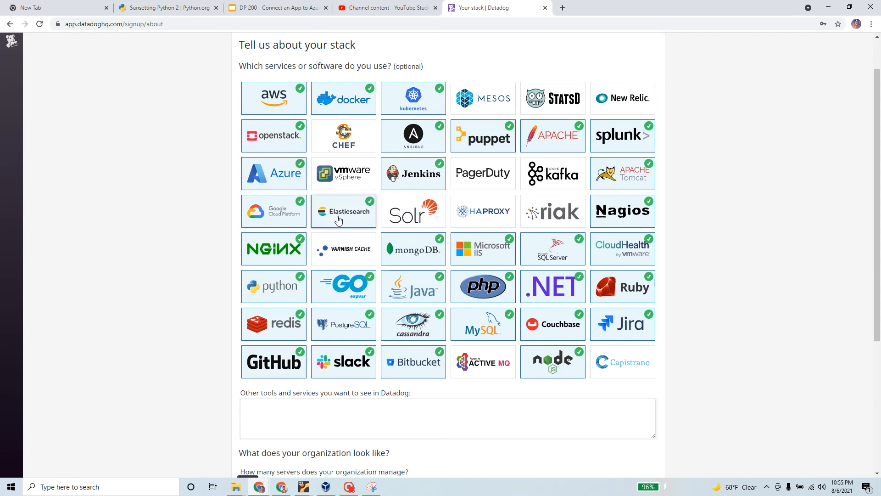
scroll(338, 221, "down", 3)
left_click(246, 273)
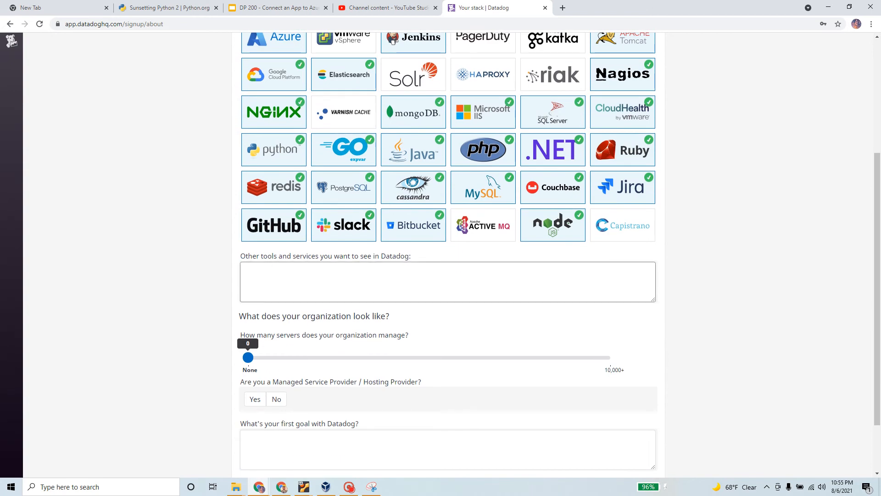
left_click(218, 285)
Step: Answer No to managed service provider and set the server count to 20
scroll(218, 285, "down", 2)
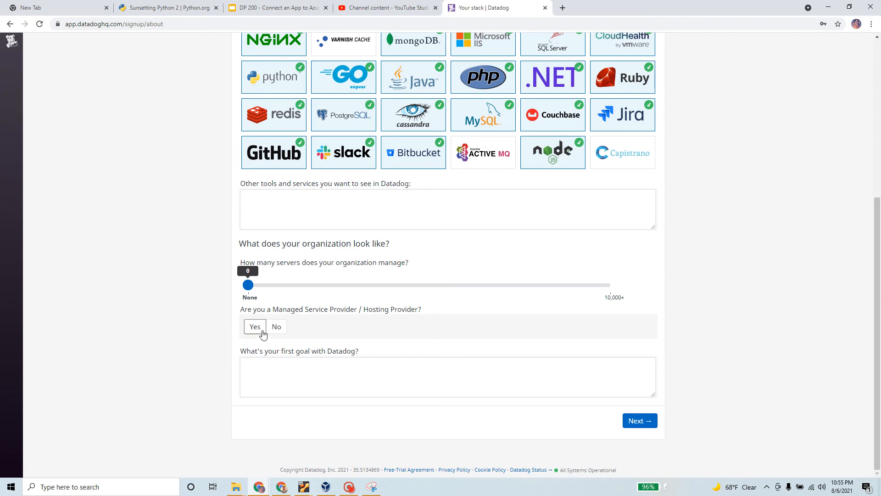
left_click(280, 329)
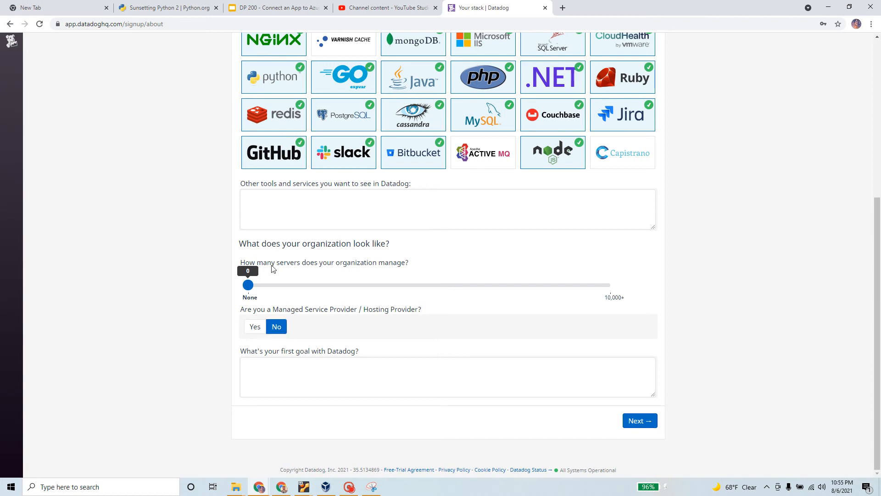
left_click_drag(241, 264, 411, 272)
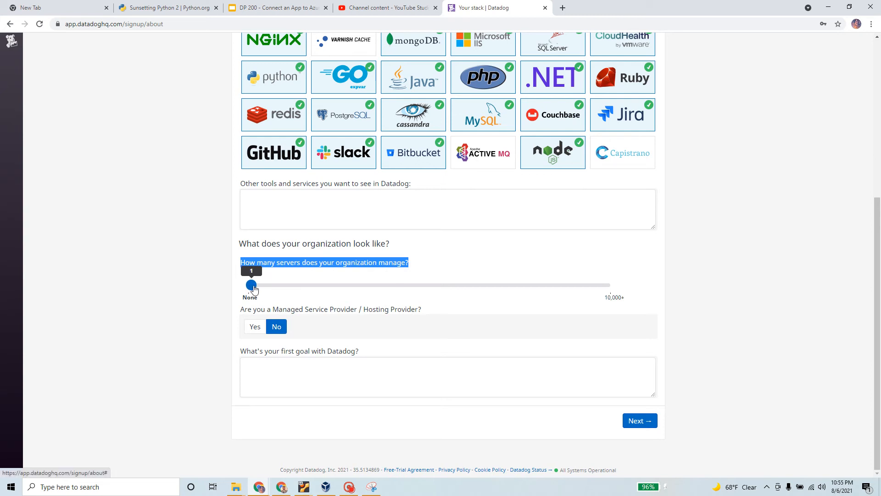
left_click_drag(248, 285, 273, 285)
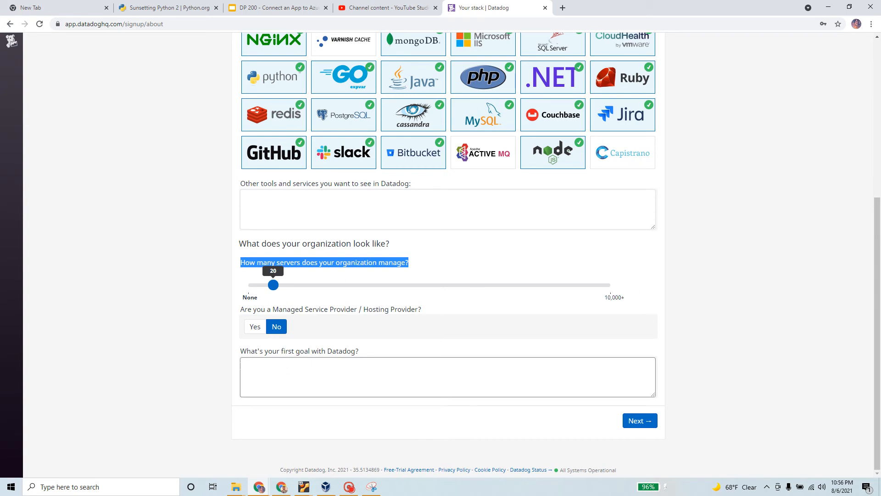
Step: Enter 'Test functionality' as the first goal with Datadog
left_click(448, 377)
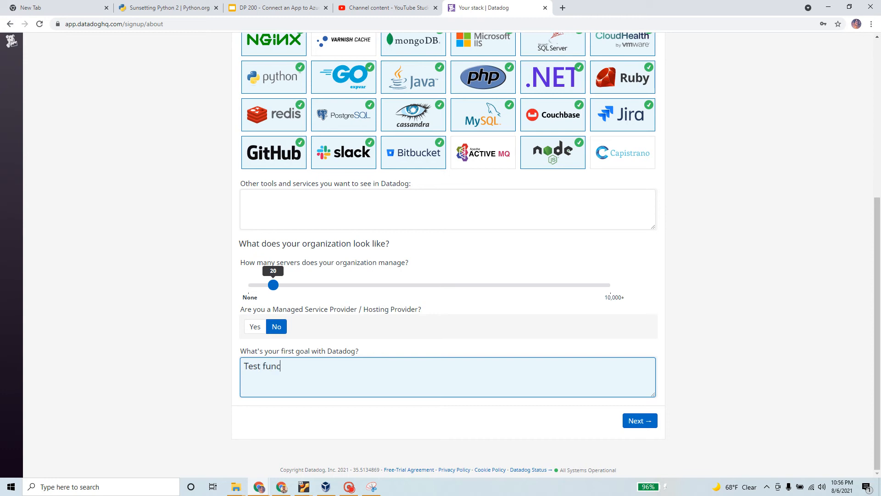
type("Test functionality")
left_click(656, 440)
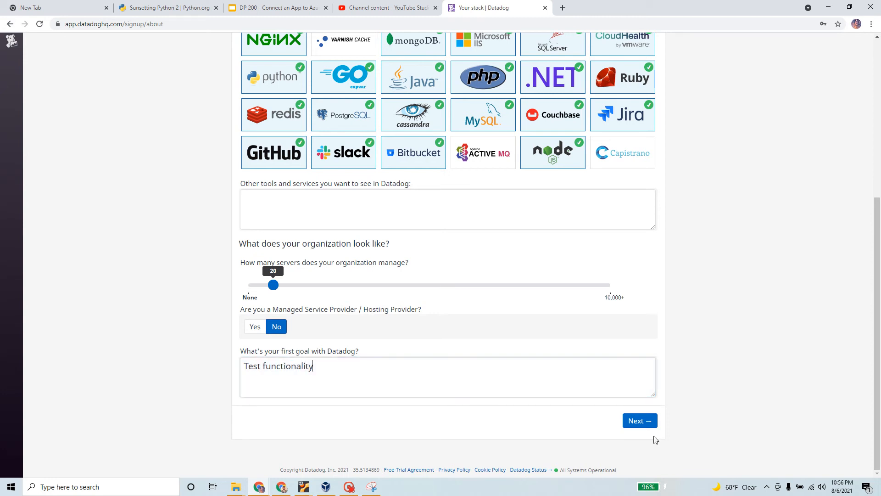
Step: Continue to Agent Setup, show the Windows Agent install instructions, and copy the page URL
left_click(640, 427)
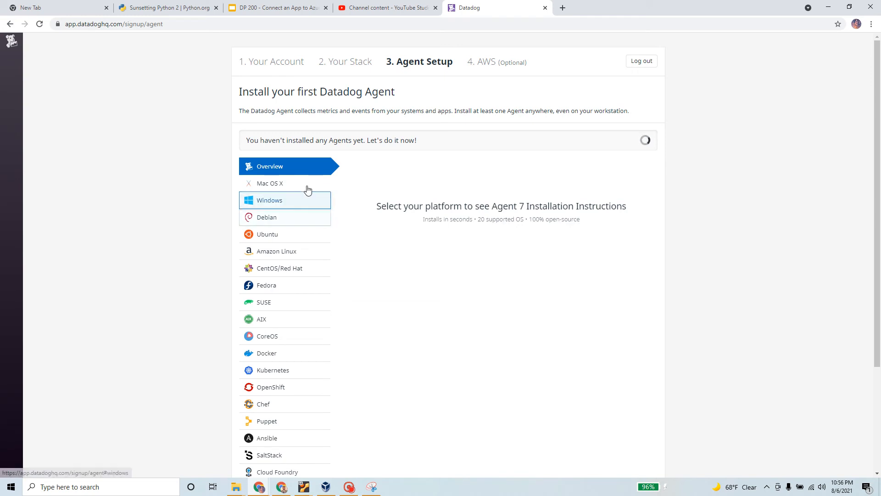
left_click(280, 202)
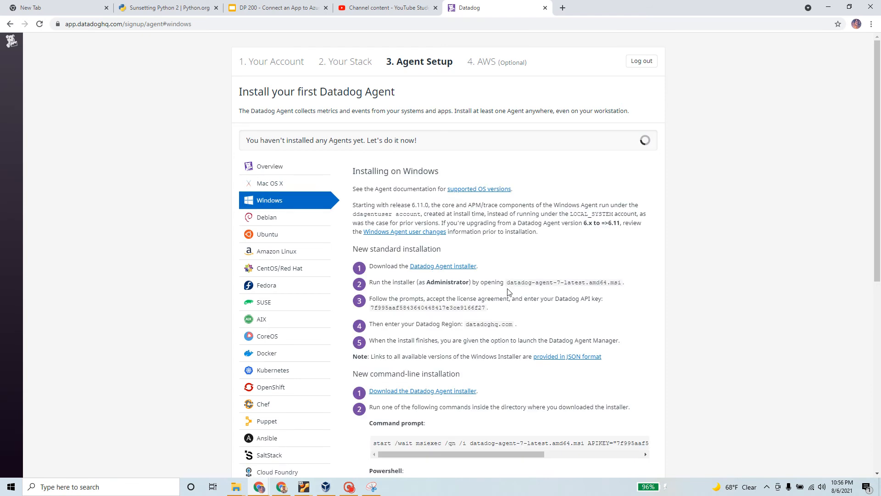
scroll(508, 291, "down", 2)
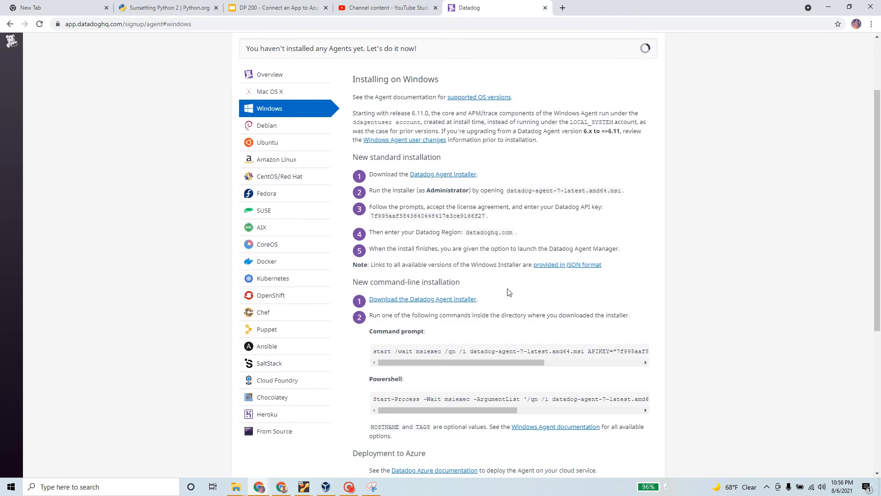
scroll(508, 292, "up", 2)
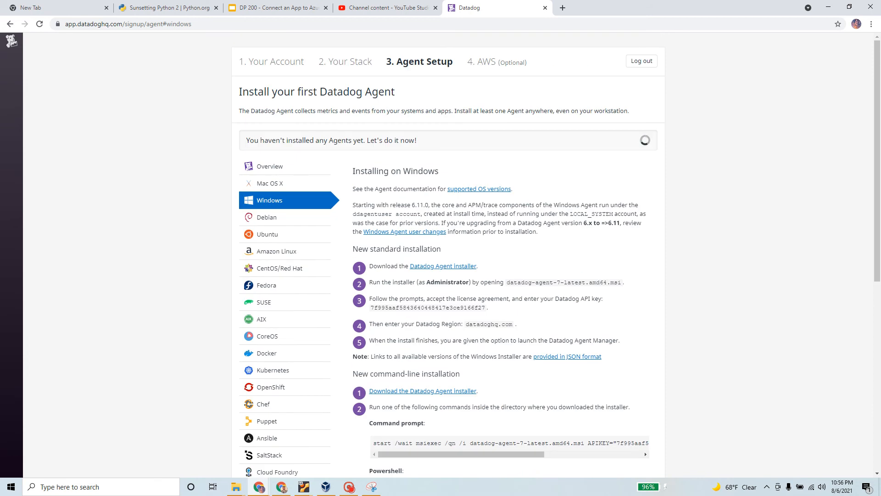
scroll(433, 223, "down", 6)
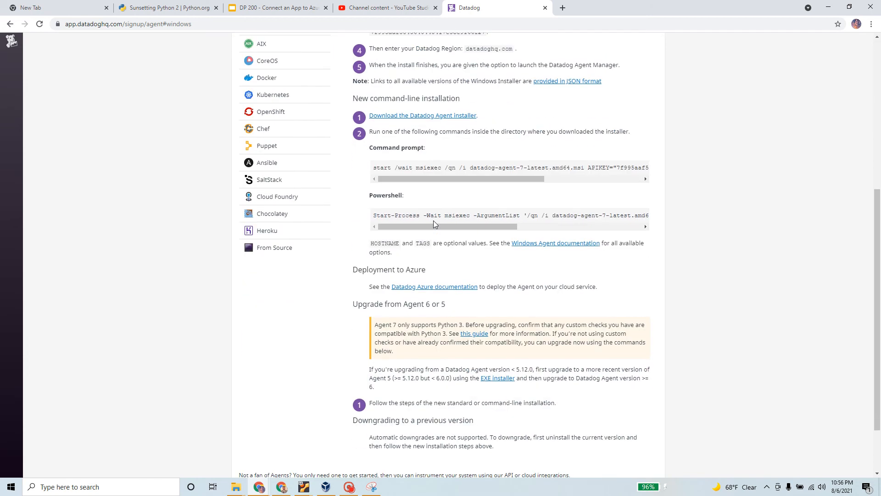
scroll(433, 223, "down", 2)
scroll(290, 156, "up", 8)
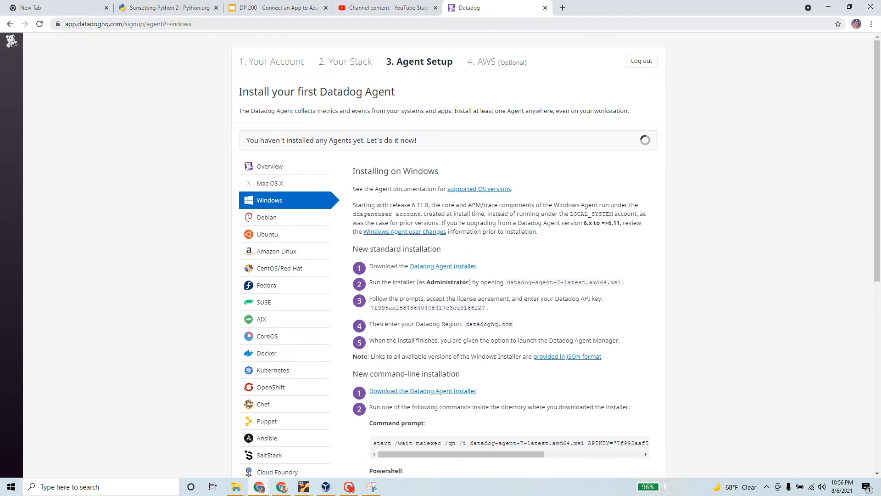
right_click(168, 24)
left_click(232, 69)
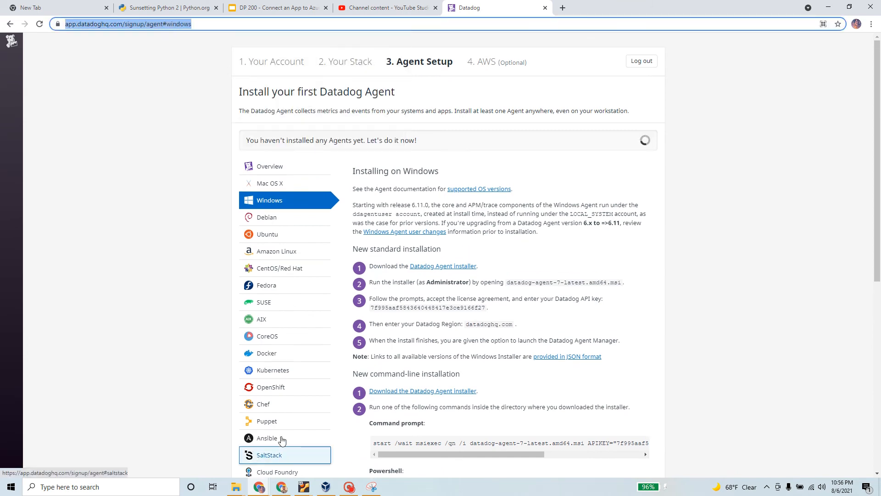
Step: Open the running Windows VM and minimize the guest's command prompt and python.org windows
left_click(328, 487)
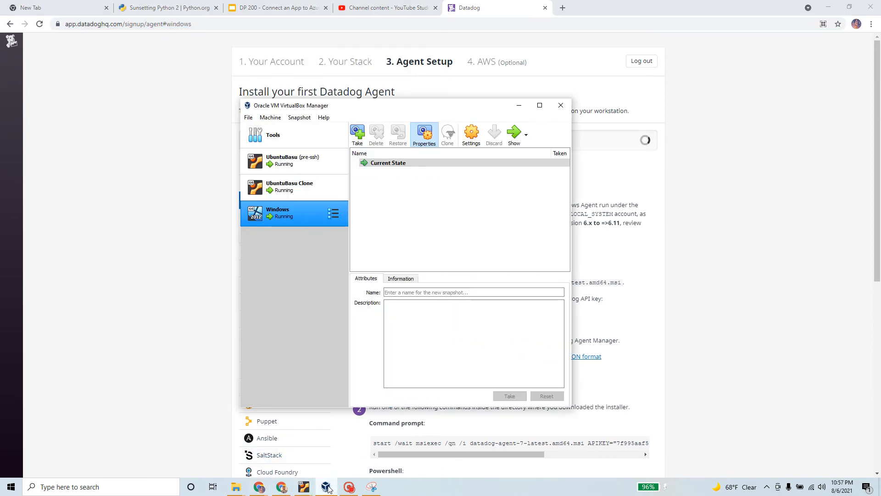
left_click(509, 135)
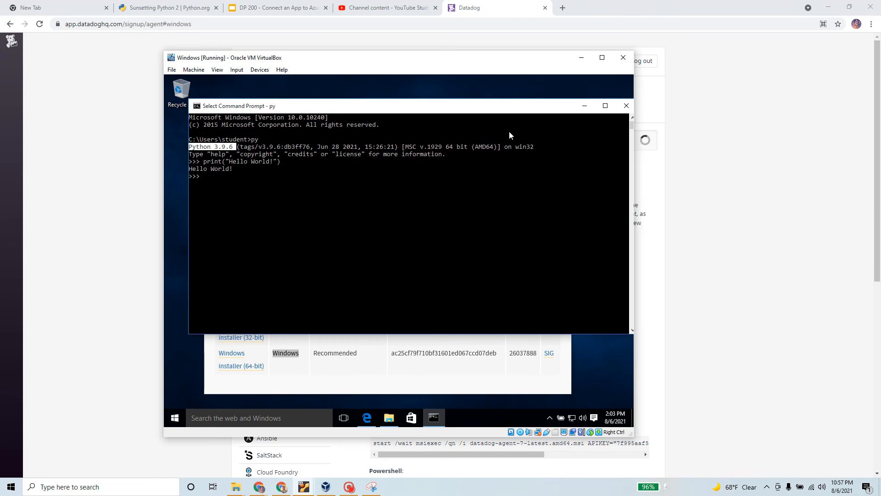
left_click(581, 110)
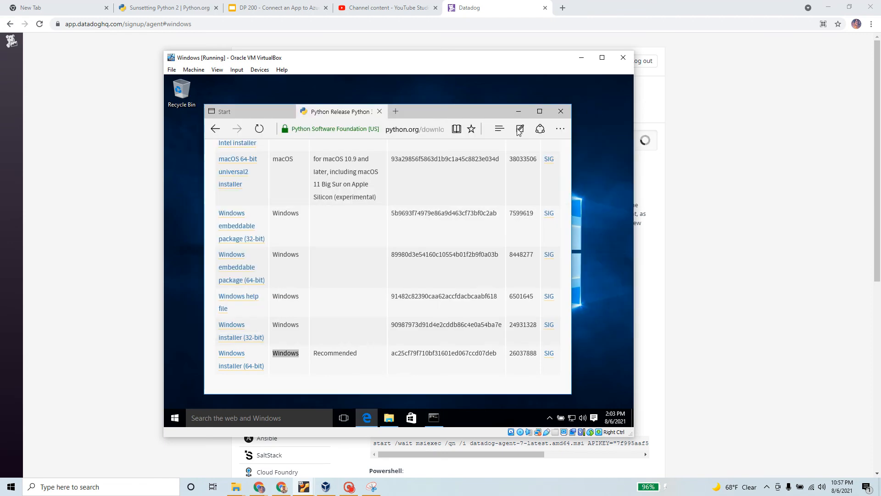
left_click(519, 109)
Step: Set the VM's shared clipboard and drag and drop to bidirectional
left_click(251, 71)
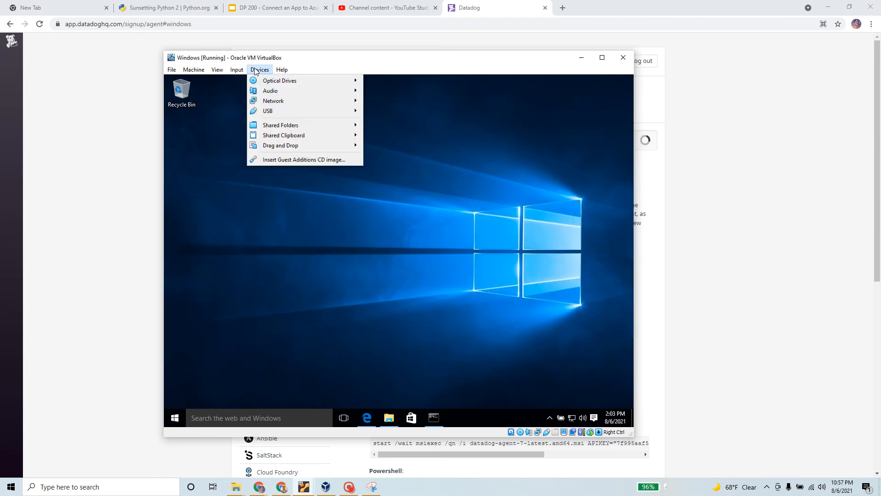
mouse_move(312, 137)
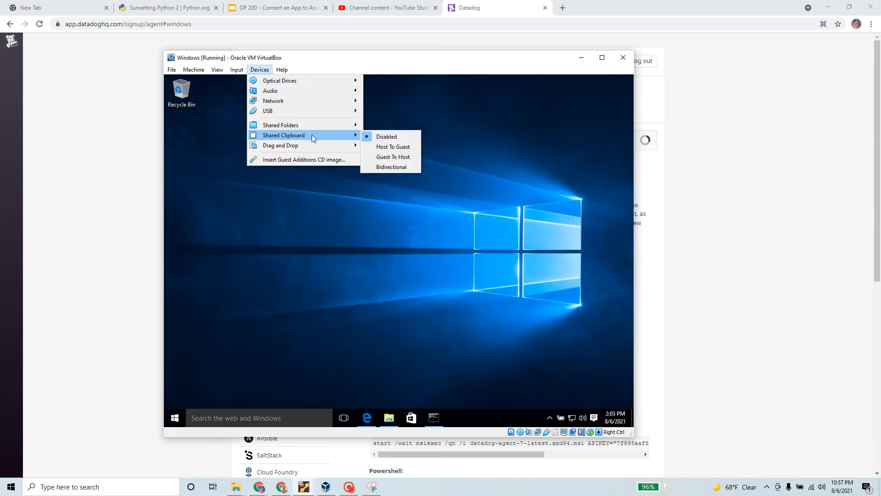
left_click(403, 163)
left_click(263, 73)
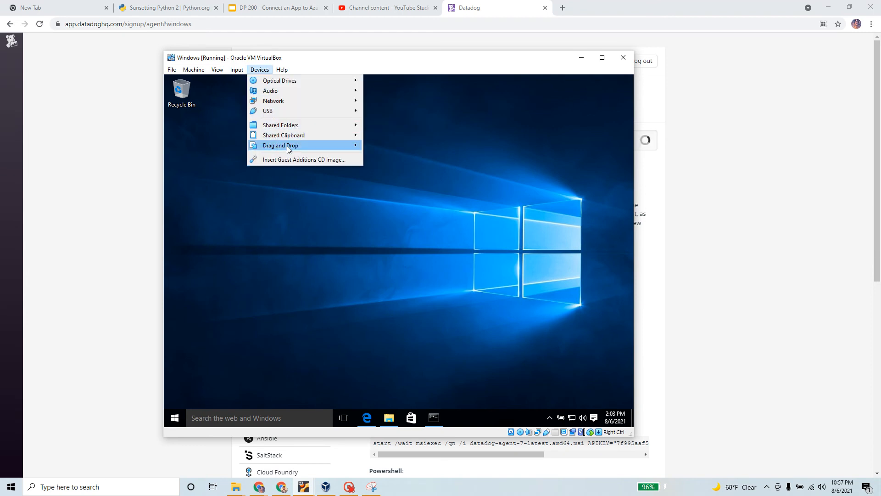
mouse_move(317, 146)
left_click(395, 175)
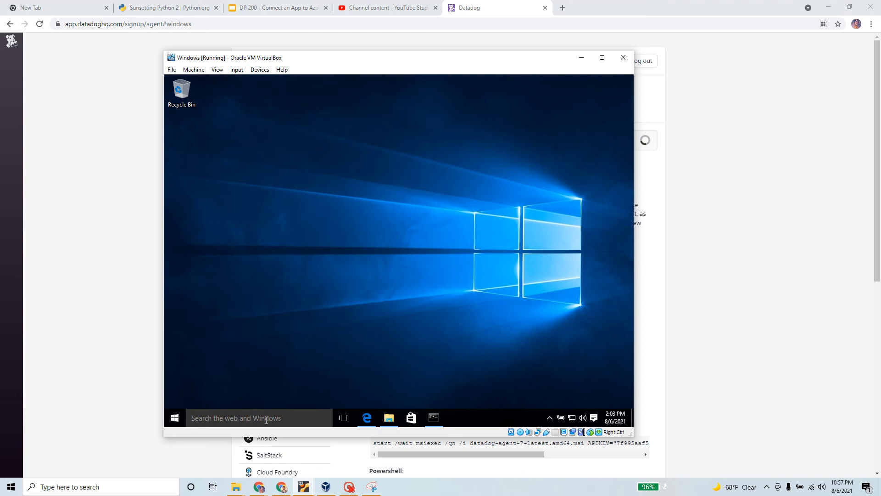
Step: Search 'datadog' in the guest browser, open the official site, and maximize the VM and browser
left_click(366, 417)
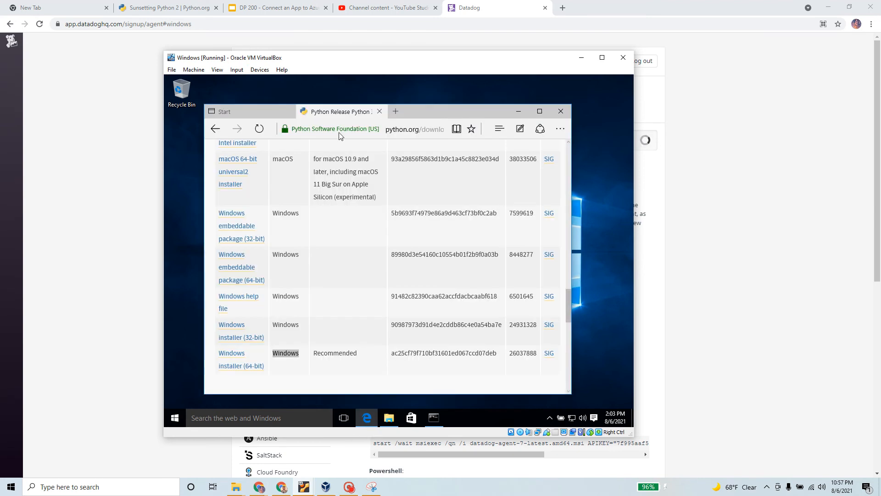
left_click(385, 130)
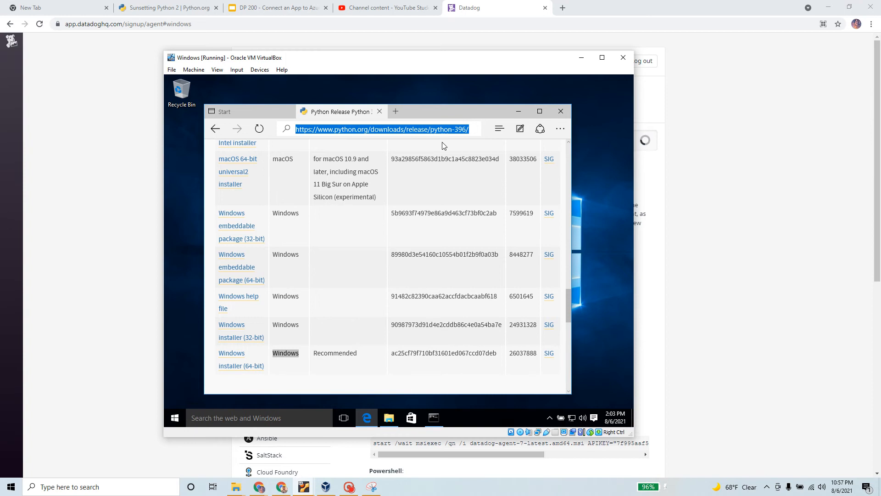
type("data")
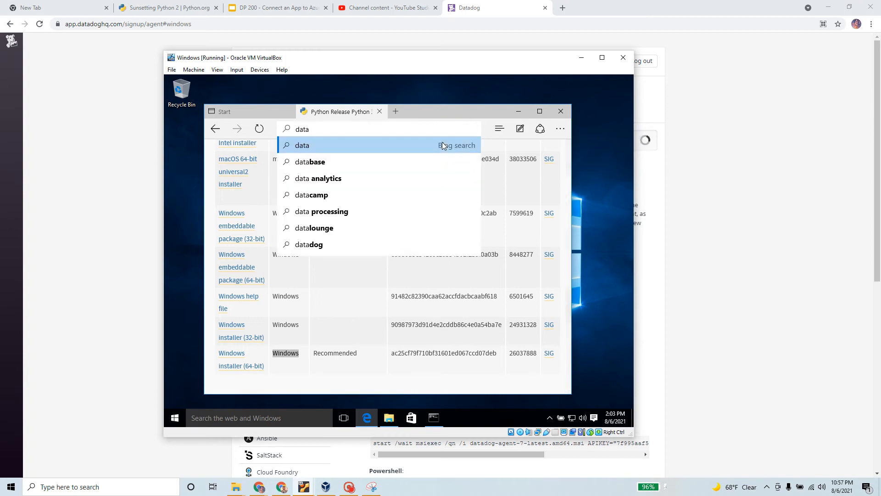
type("dog")
key("Return")
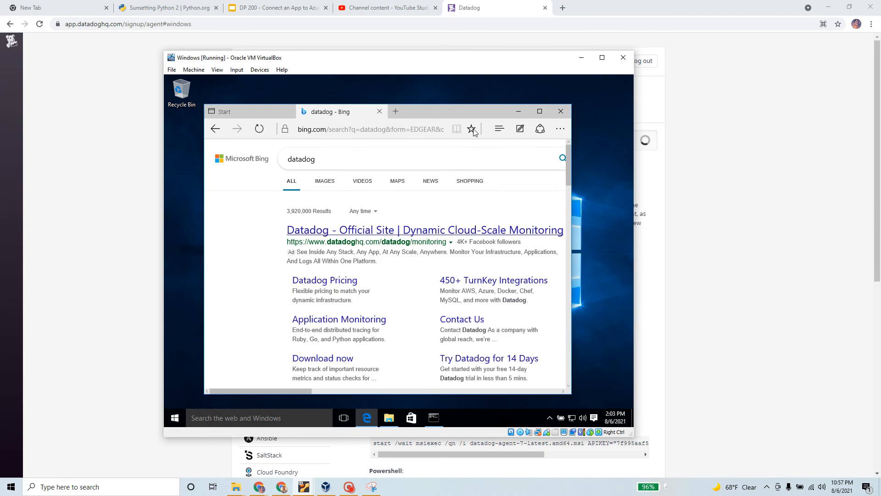
left_click(602, 57)
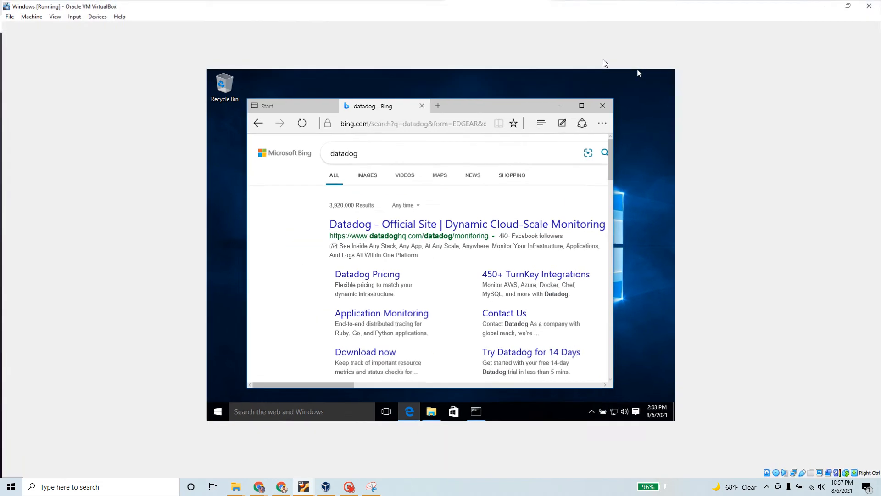
left_click(409, 226)
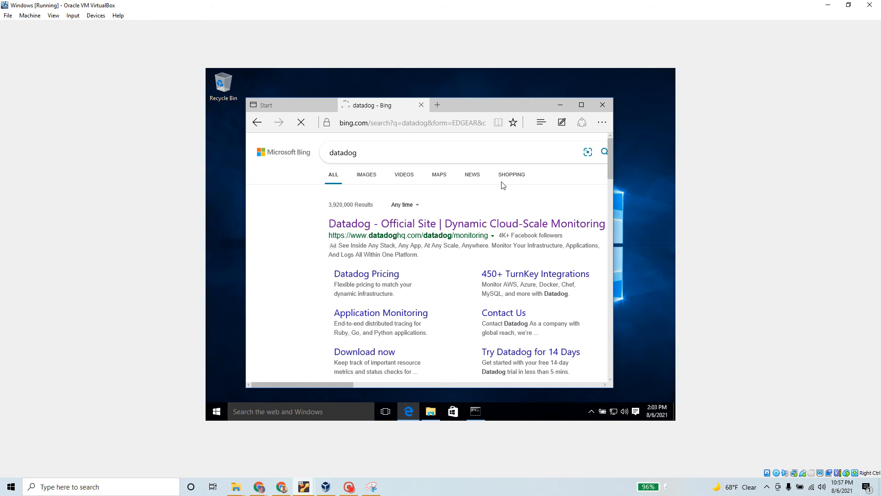
left_click(585, 106)
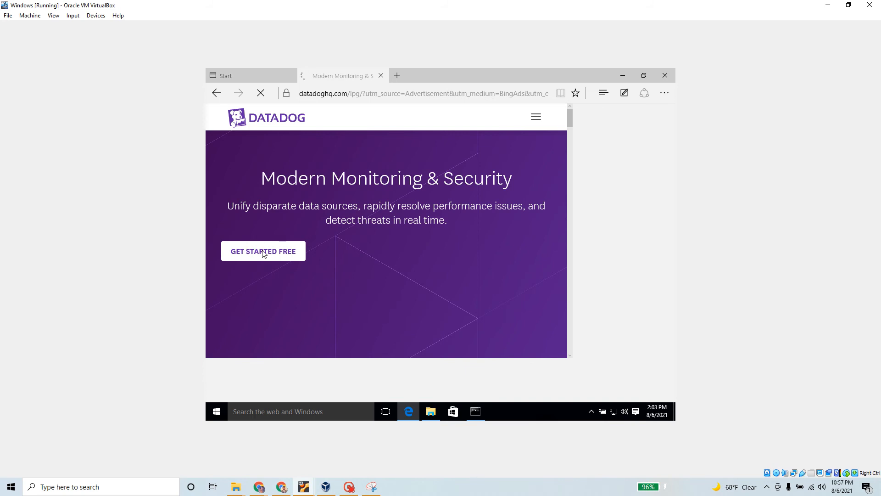
Step: Load Datadog's Agent Setup page in the guest browser and pick the Windows instructions
left_click(349, 486)
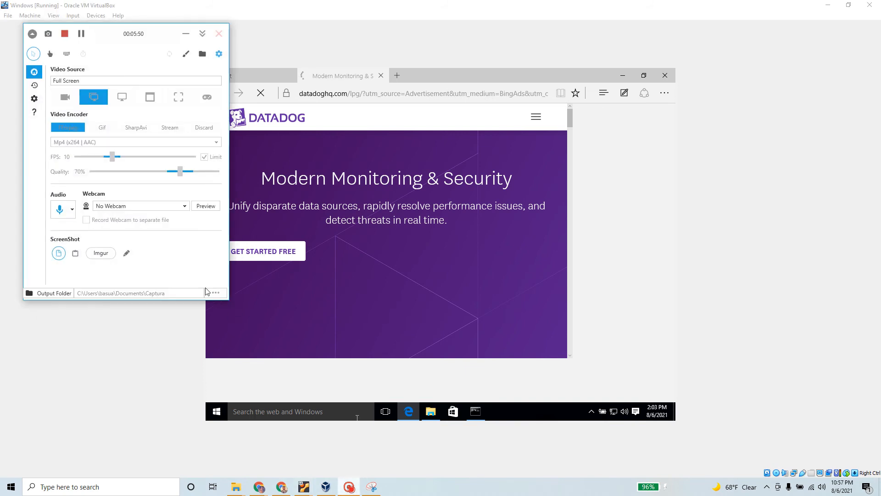
left_click(81, 34)
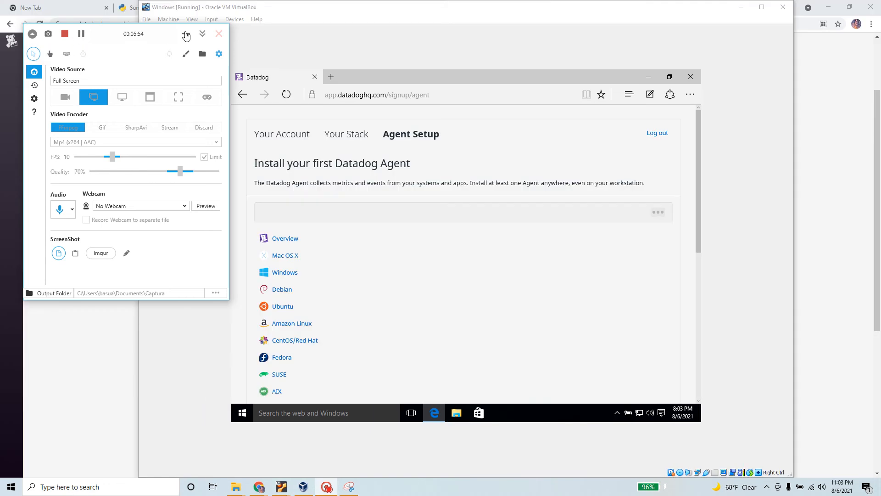
left_click(185, 34)
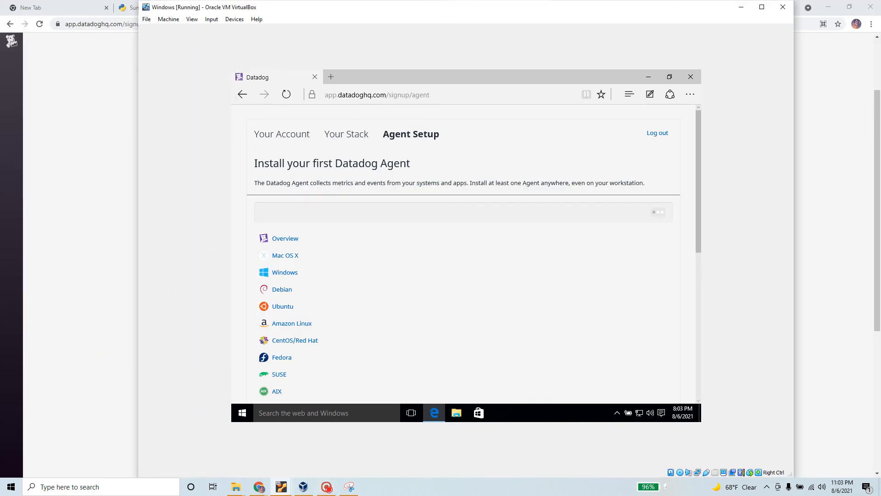
left_click(288, 273)
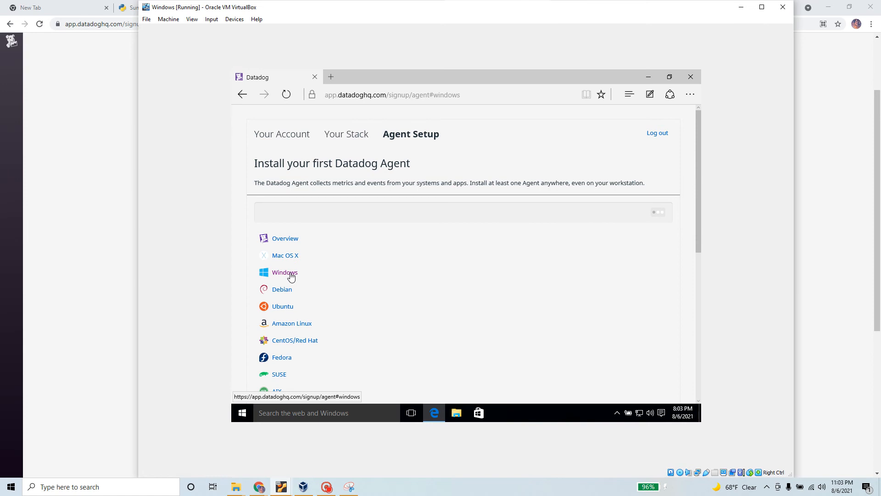
scroll(449, 291, "down", 5)
scroll(450, 291, "down", 2)
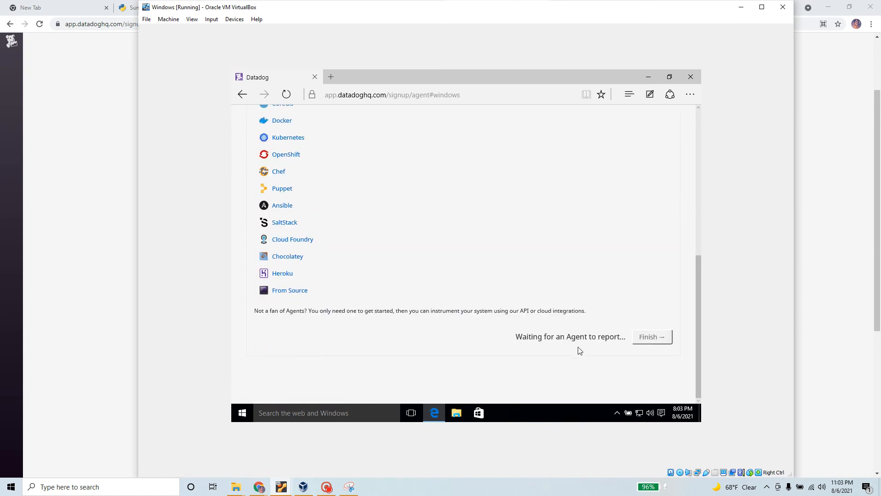
Step: Attempt to finish the agent setup, then switch the VM display to Scaled Mode
left_click(646, 340)
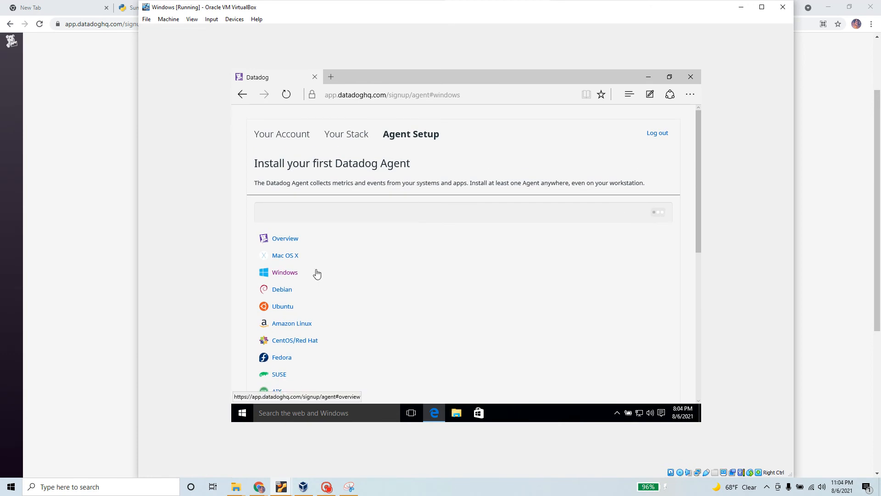
scroll(420, 273, "down", 1)
scroll(418, 269, "up", 1)
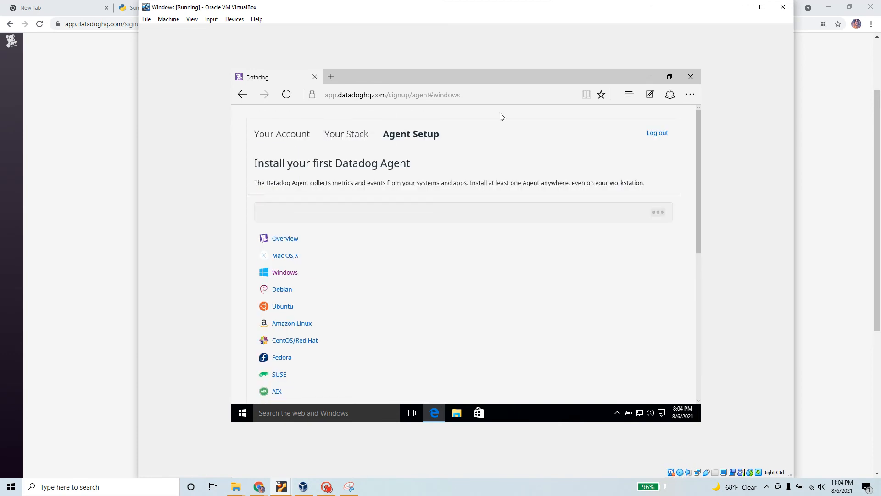
left_click(193, 20)
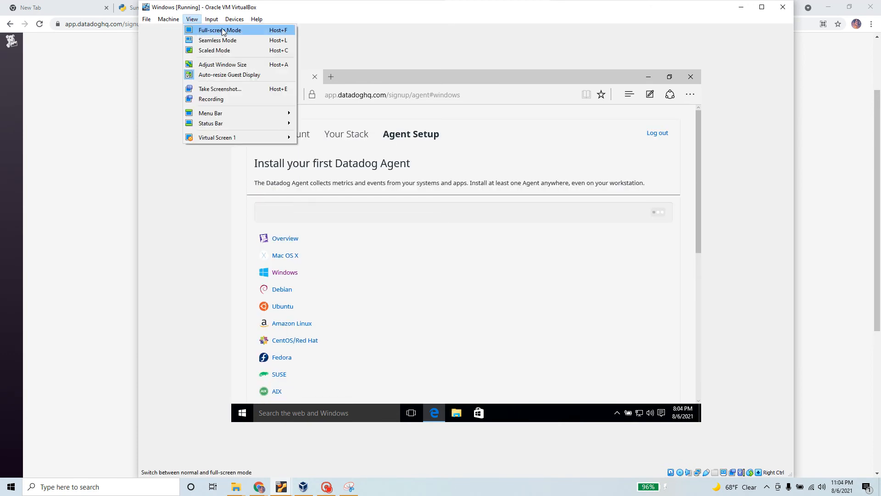
left_click(230, 51)
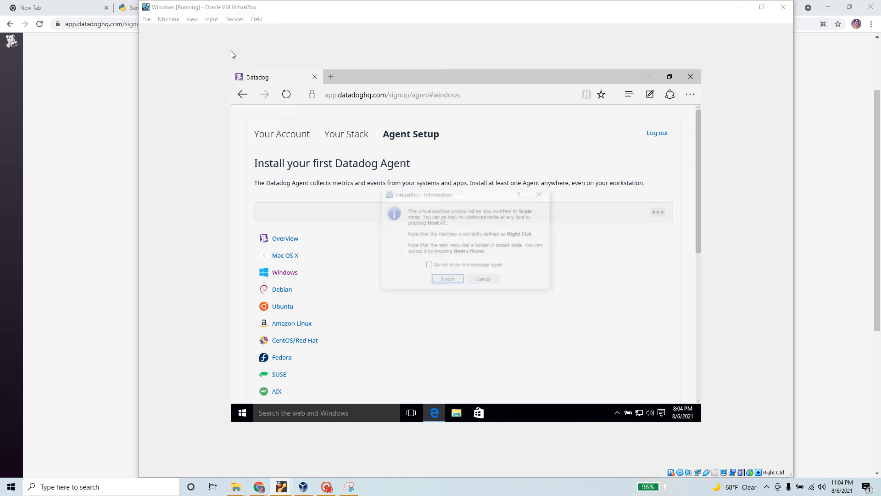
Step: Confirm Scaled Mode and enlarge the VM window to fill the screen
left_click(454, 284)
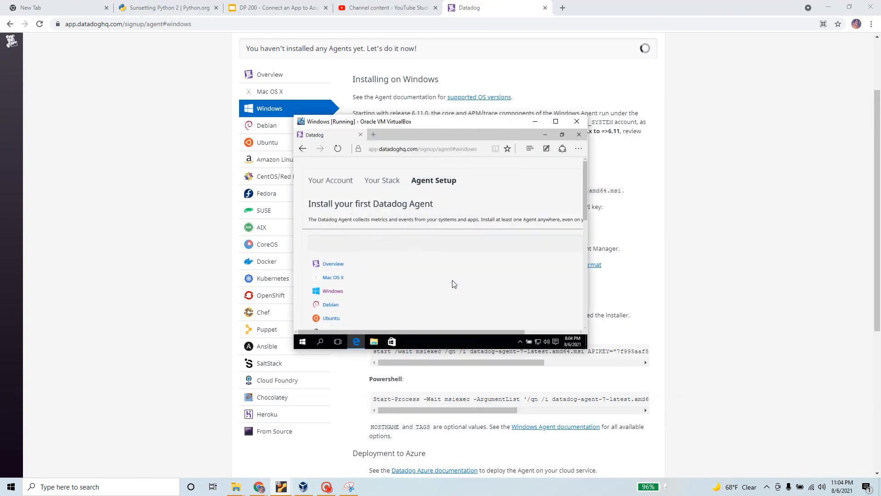
left_click_drag(294, 113, 115, 5)
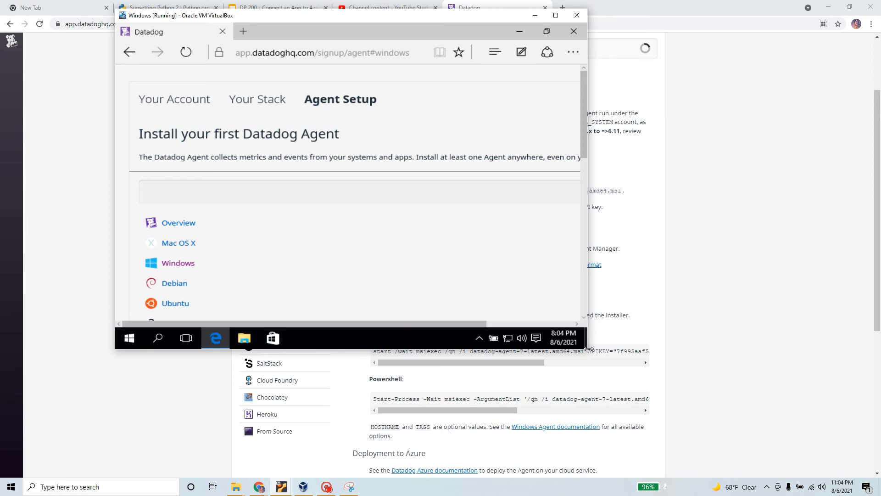
left_click_drag(589, 349, 762, 476)
scroll(553, 331, "down", 10)
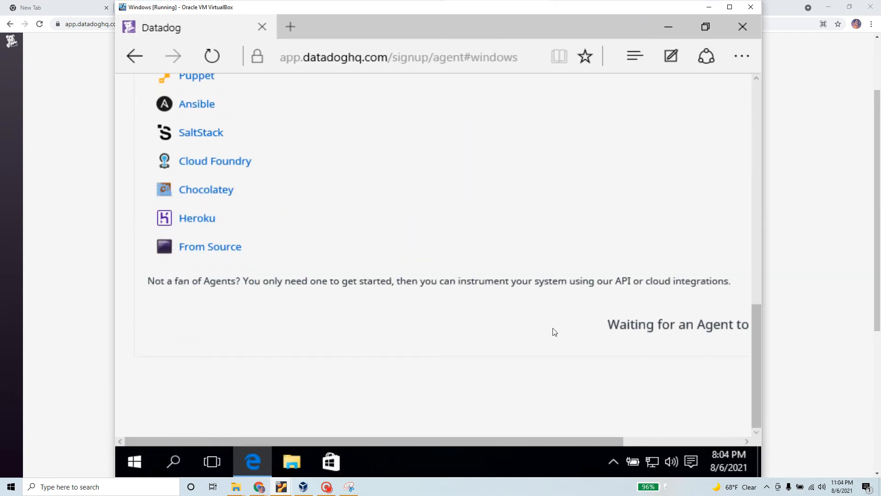
left_click_drag(413, 433, 613, 445)
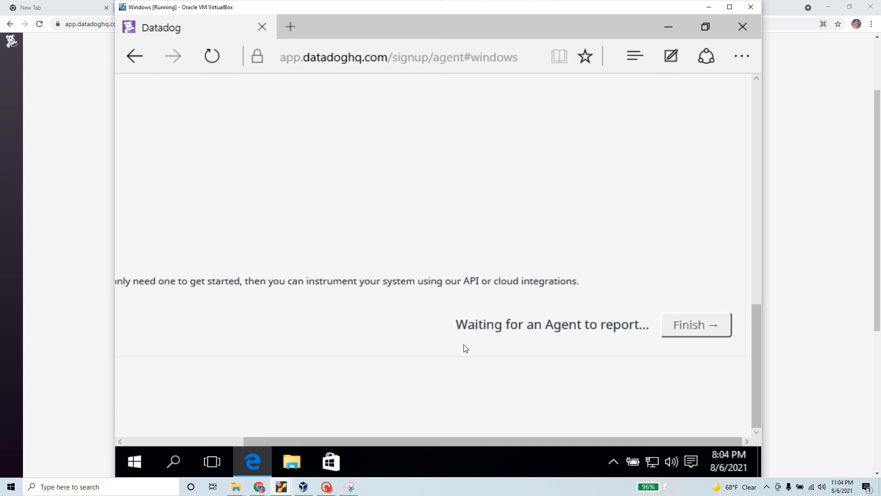
left_click_drag(456, 325, 650, 325)
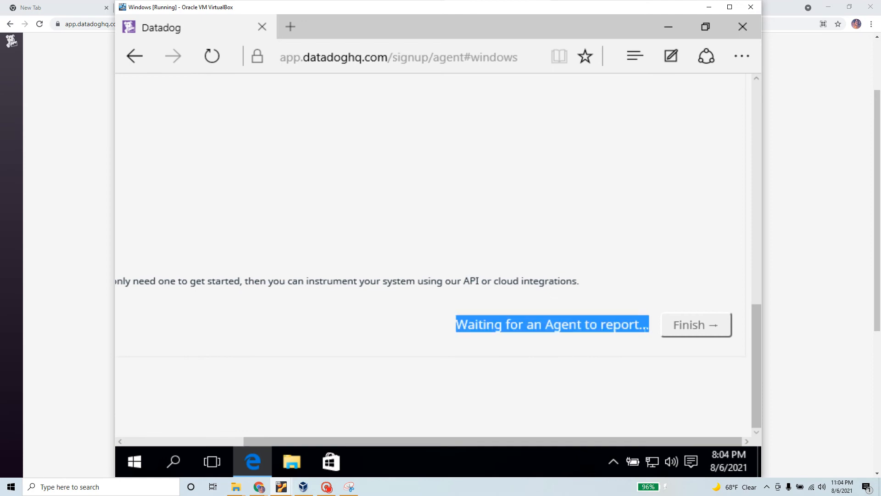
Step: Copy the Command prompt install line from the host's Datadog Windows install page
left_click(789, 280)
scroll(418, 313, "down", 1)
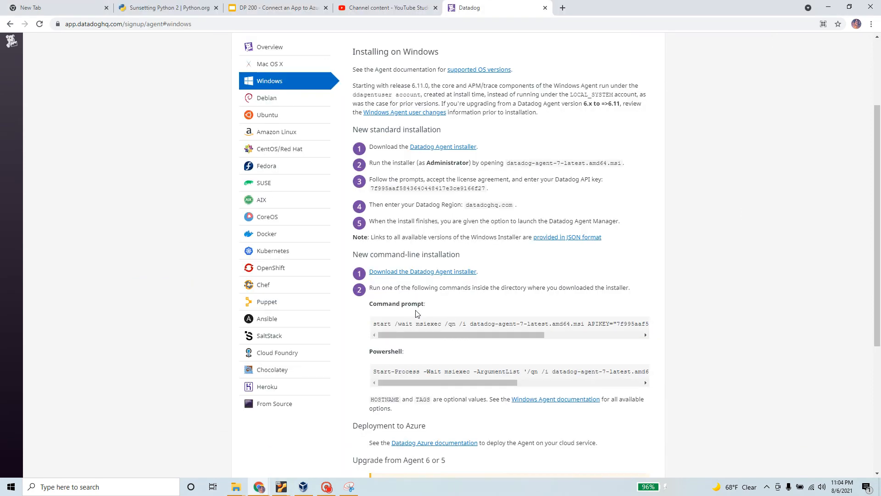
scroll(418, 314, "down", 2)
left_click_drag(367, 240, 426, 239)
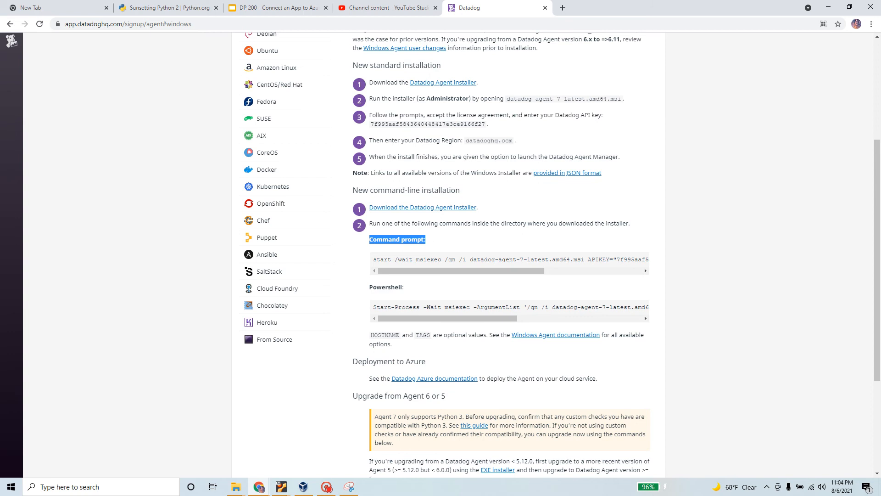
scroll(445, 170, "up", 2)
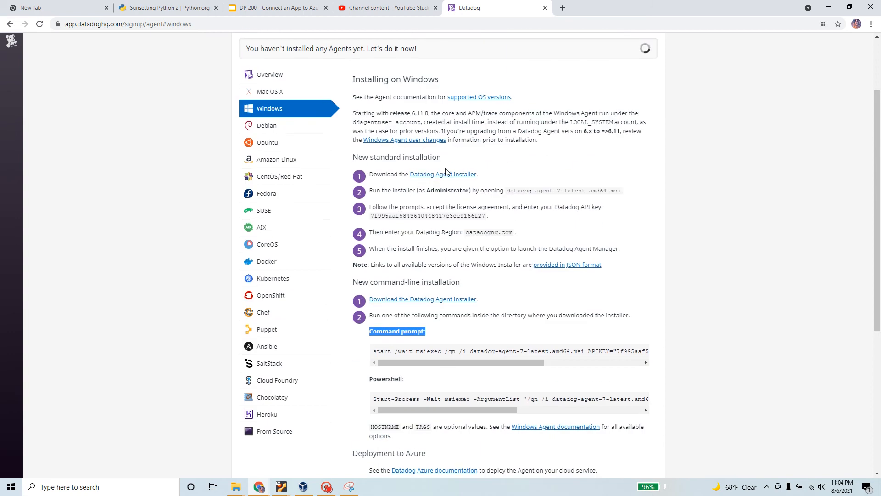
triple_click(413, 351)
right_click(414, 355)
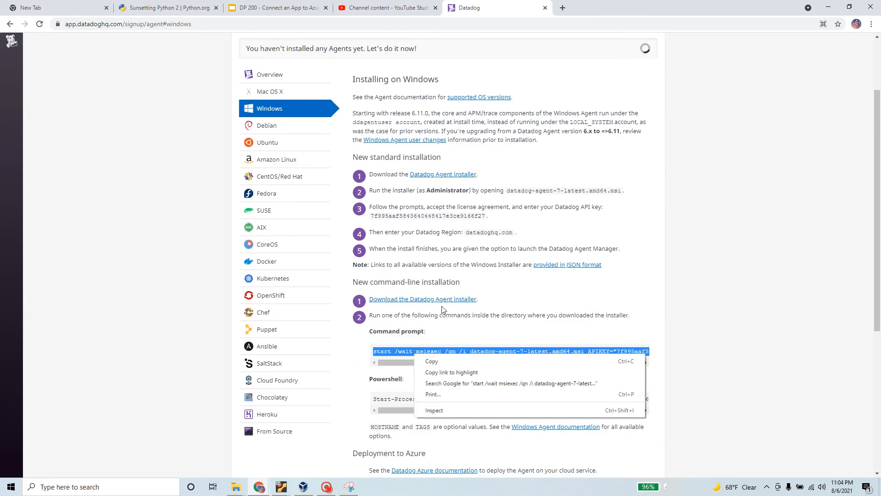
left_click(458, 362)
Step: Open Command Prompt in the guest and run the Datadog Agent msiexec install command twice
key("alt+Tab")
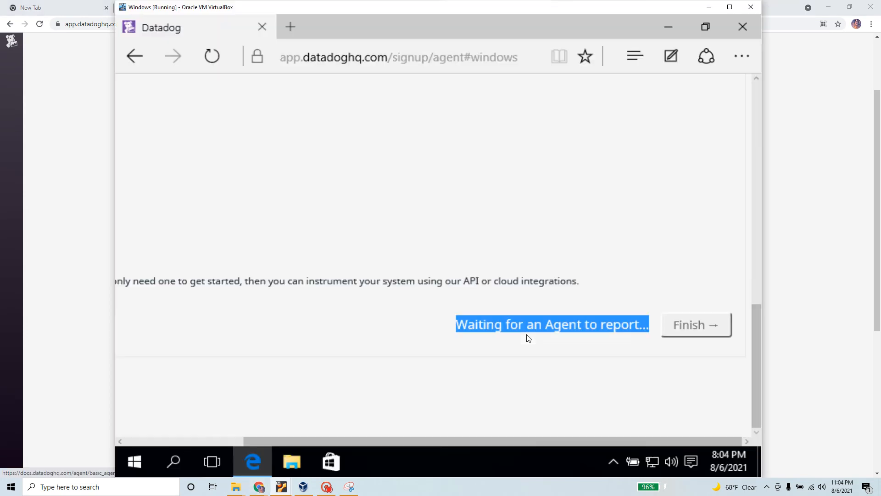
left_click(173, 461)
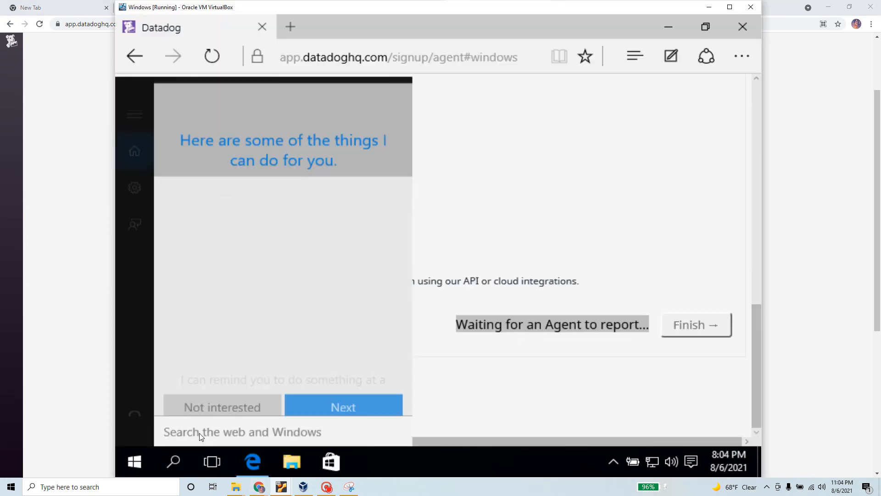
type("c")
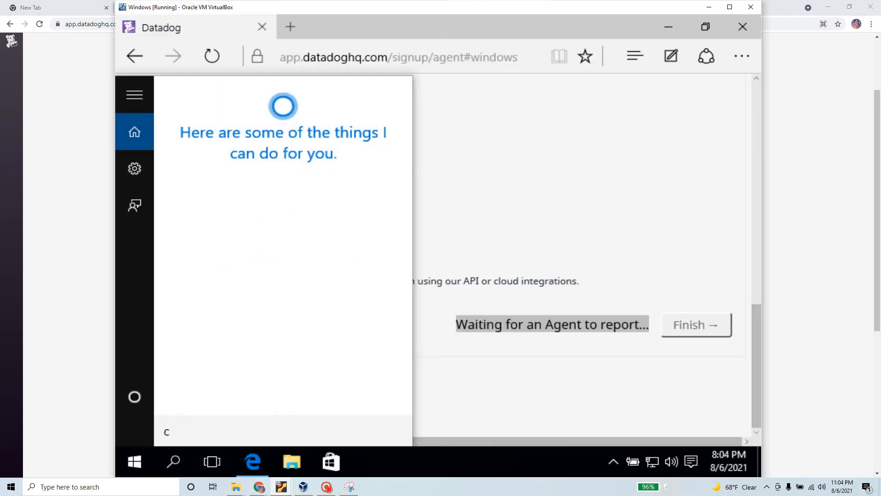
type("md")
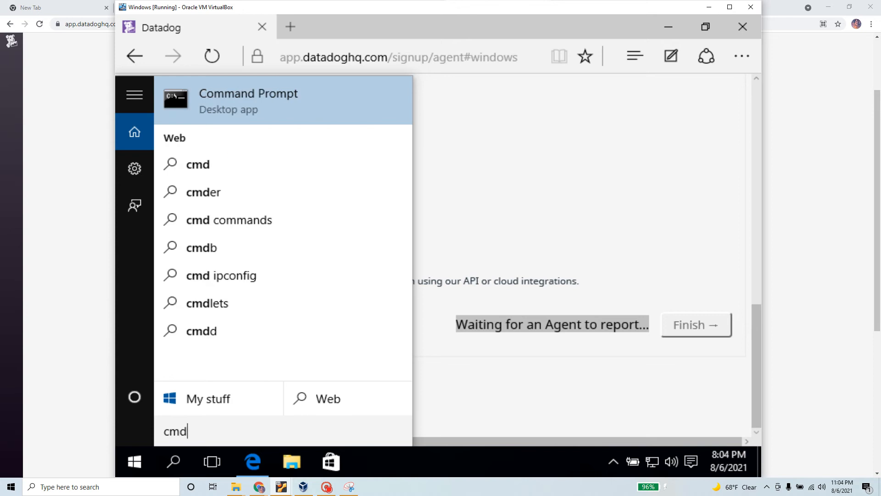
key("Return")
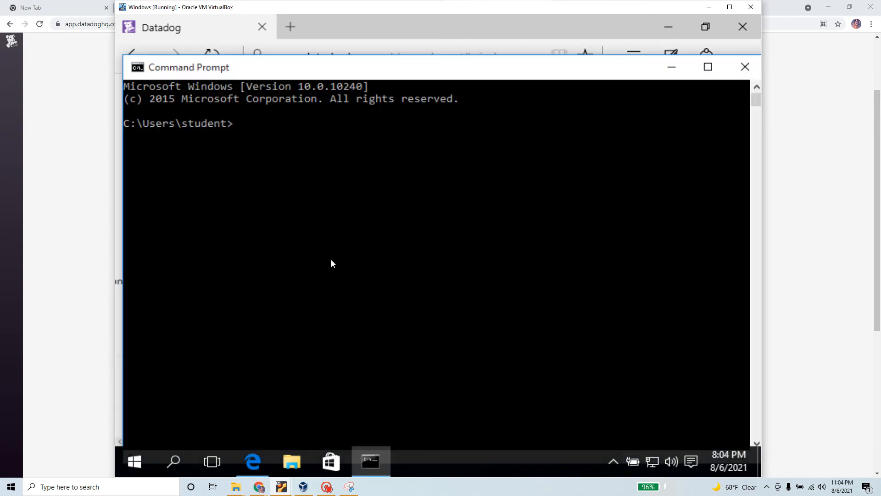
key("ctrl+v")
key("Return")
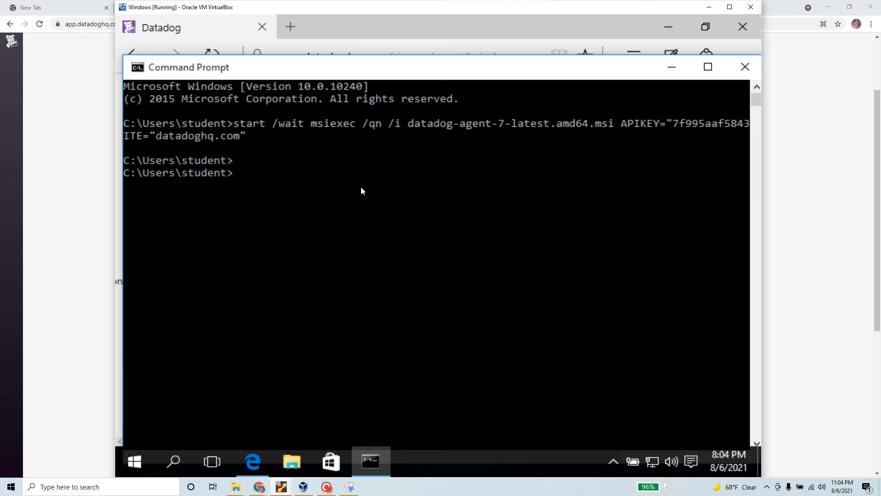
key("Up")
key("Return")
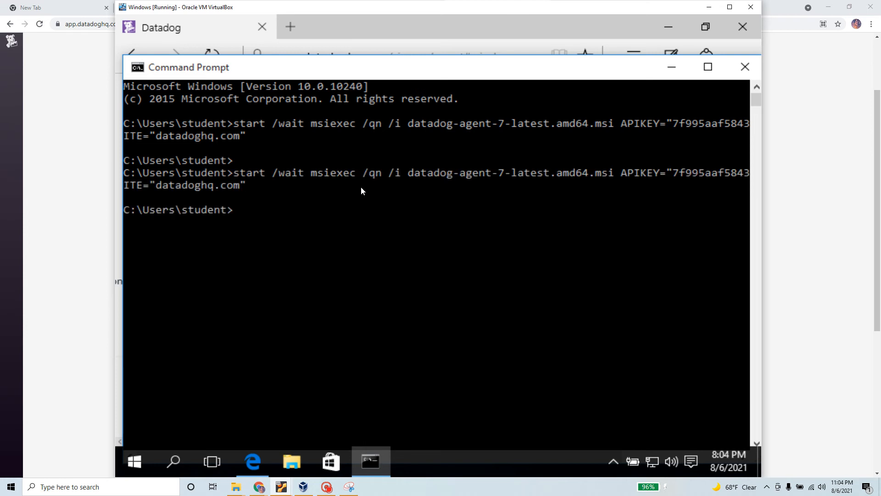
Step: Copy the Windows PowerShell agent install command from the Datadog install page
key("alt+Tab")
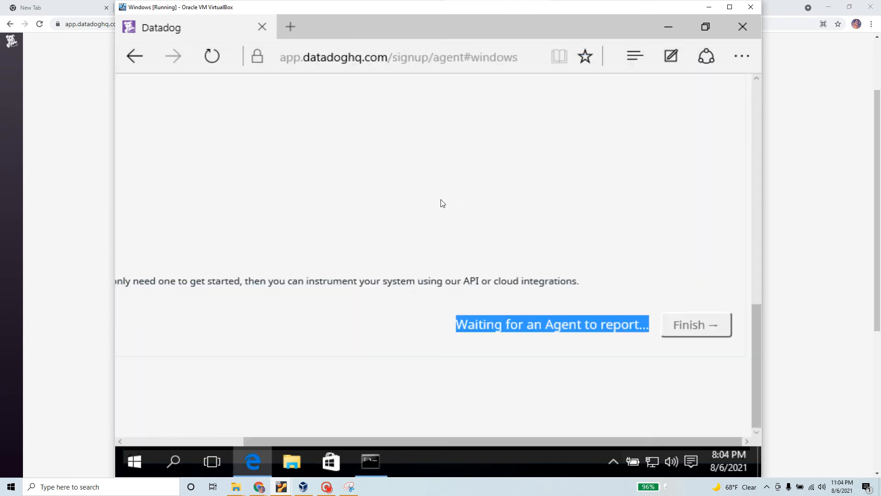
left_click(75, 189)
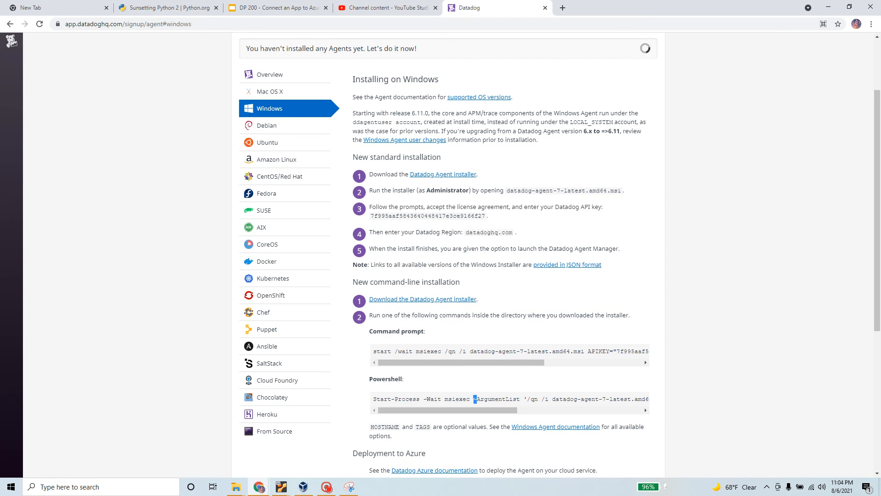
triple_click(475, 399)
right_click(475, 399)
left_click(505, 408)
Step: In the Windows VM, search 'power' and launch Windows PowerShell as administrator, approving elevation
key("alt+Tab")
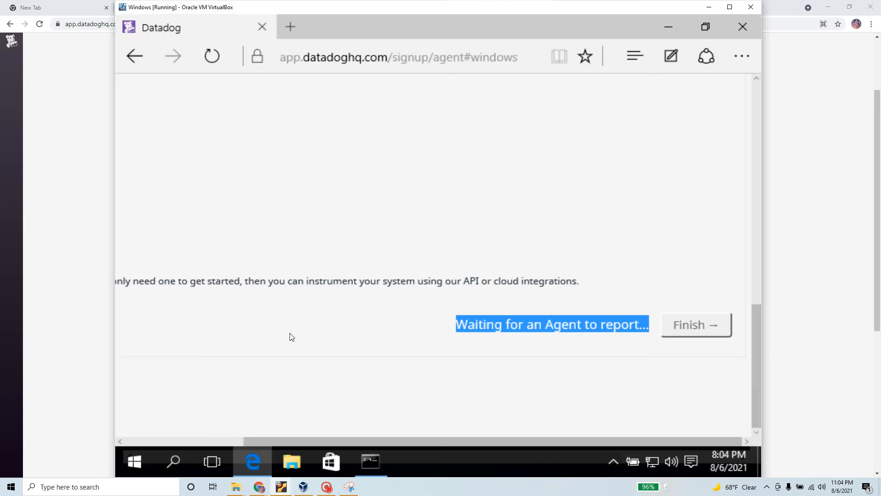
left_click(172, 459)
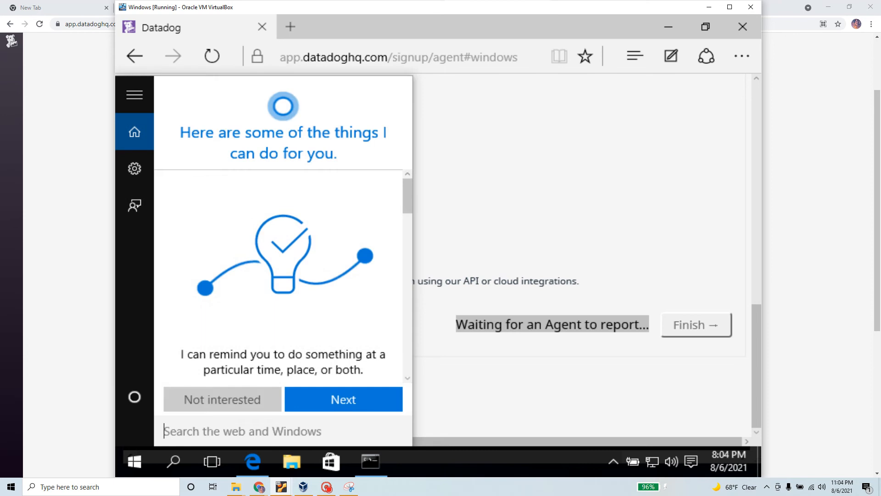
type("power")
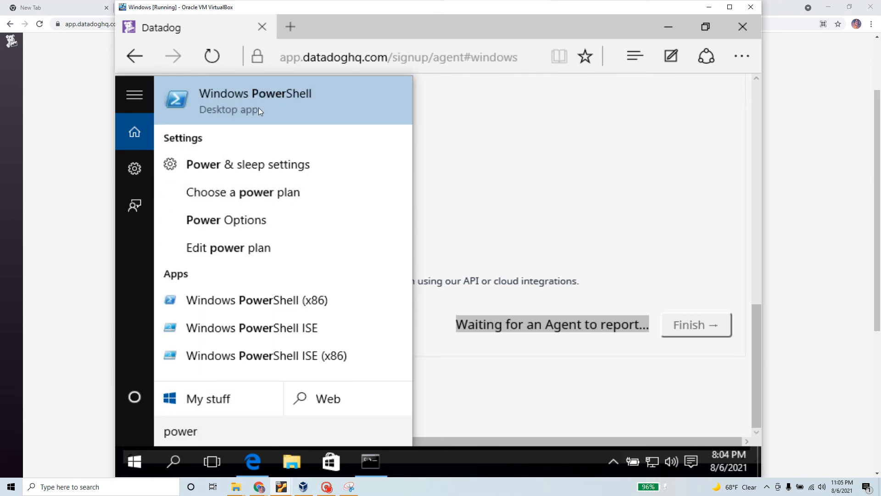
right_click(258, 107)
left_click(319, 133)
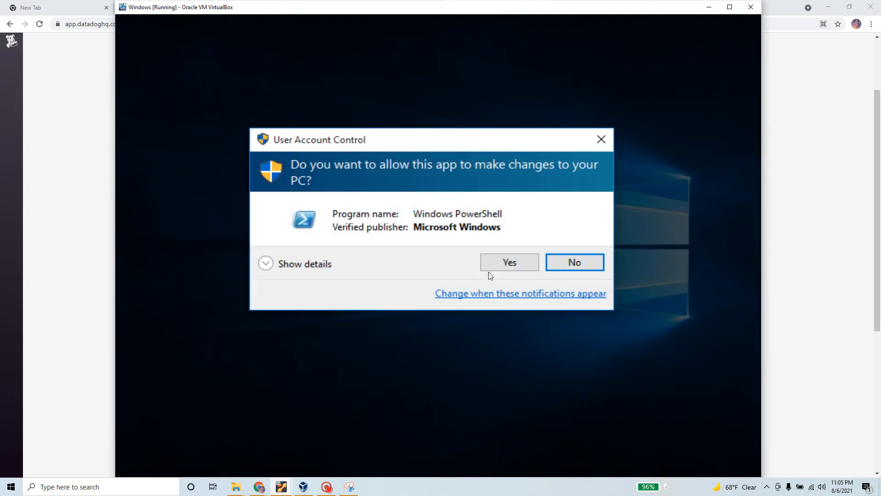
left_click(507, 263)
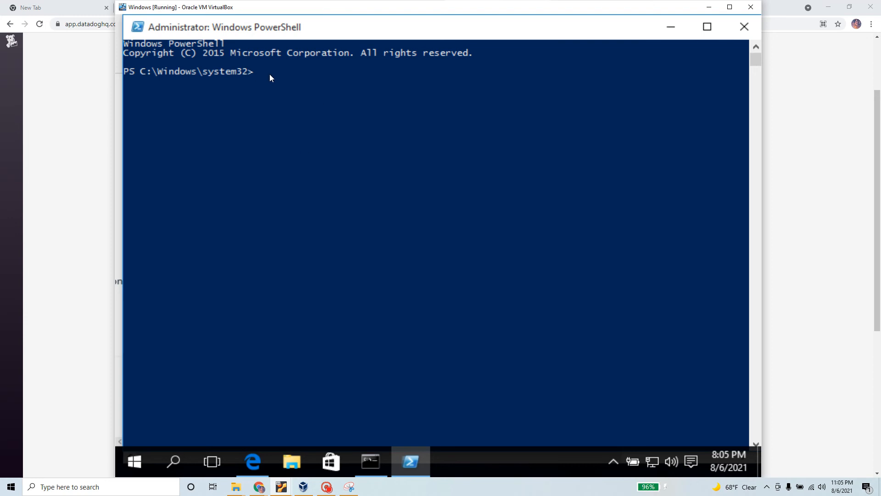
Step: Paste and run the Start-Process msiexec agent install command in the elevated PowerShell
right_click(278, 86)
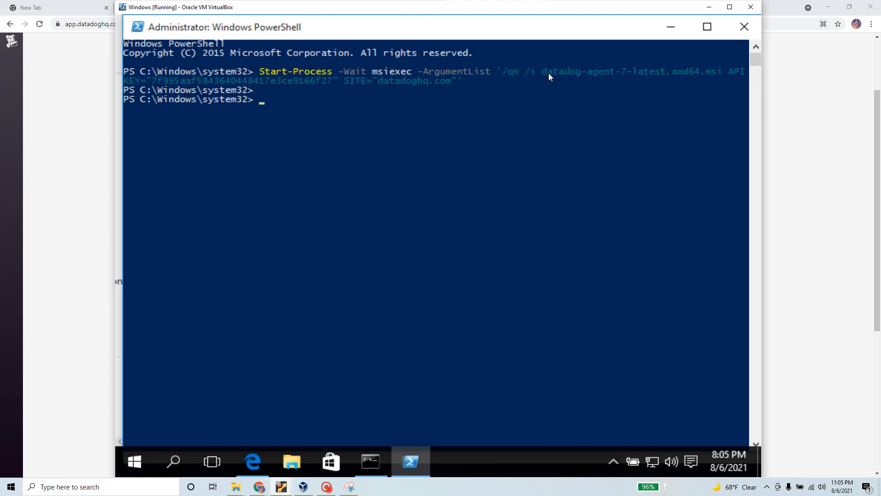
left_click_drag(541, 72, 669, 72)
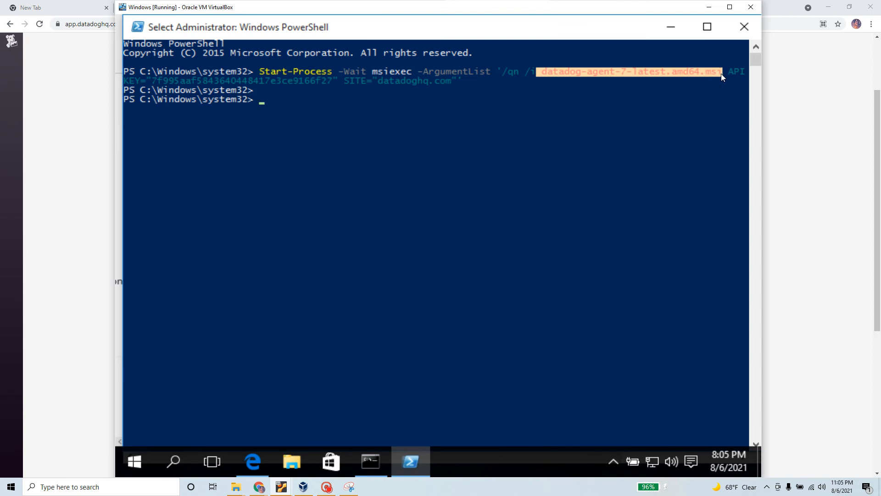
key("alt+Tab")
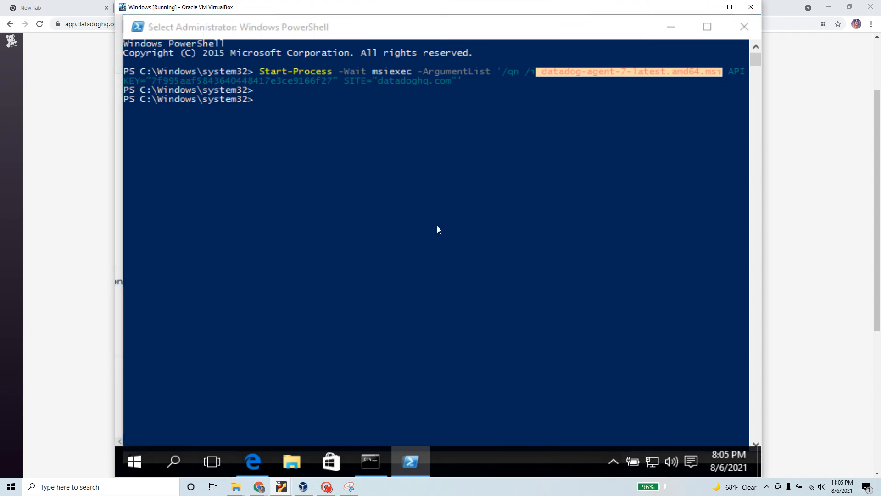
key("alt+Tab")
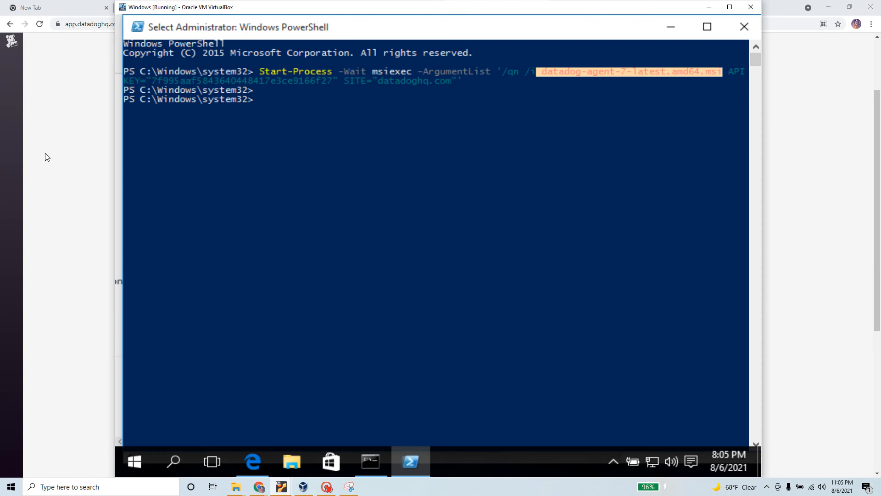
left_click(52, 143)
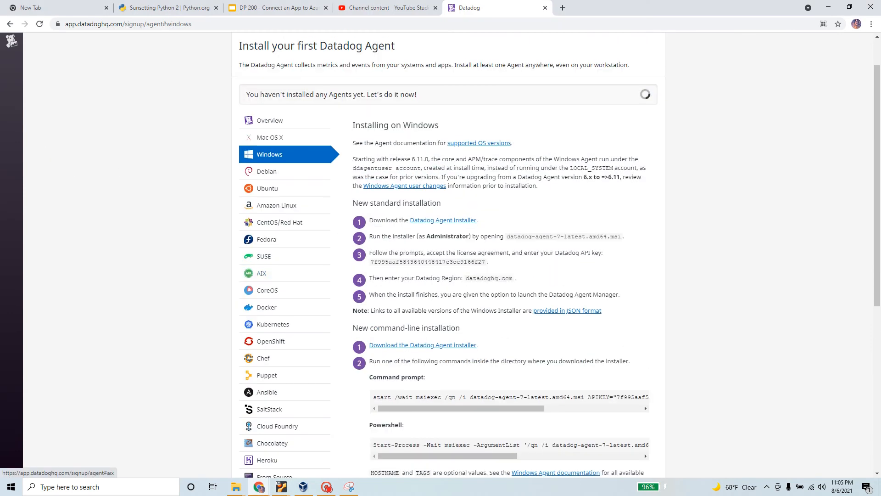
Step: Download datadog-agent-7-latest.amd64.msi in the VM by pasting the installer link into a new Edge tab
right_click(459, 221)
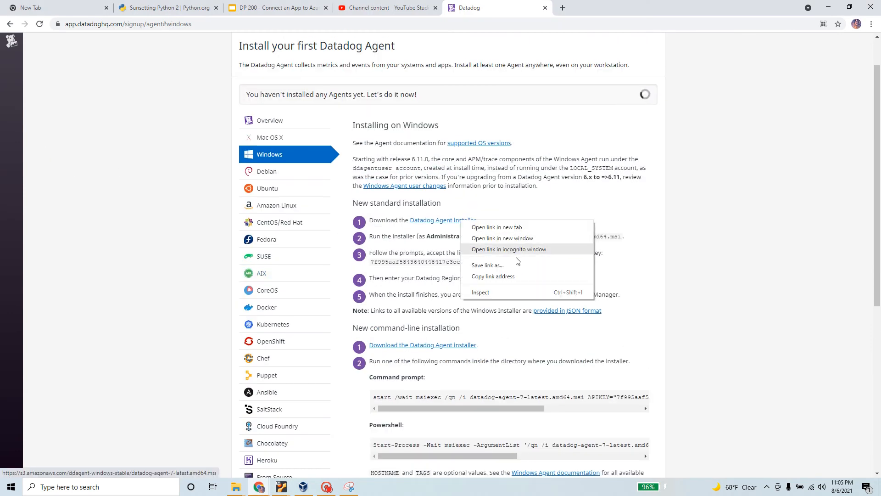
left_click(513, 280)
key("alt+Tab")
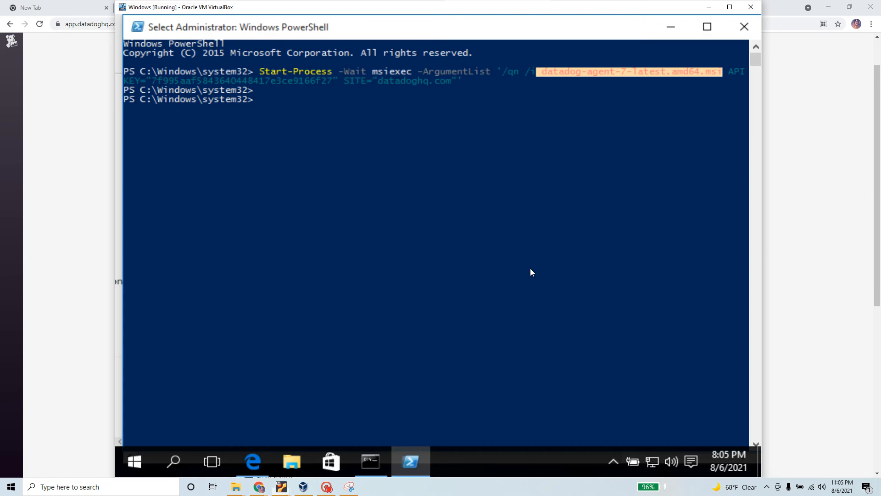
left_click(246, 466)
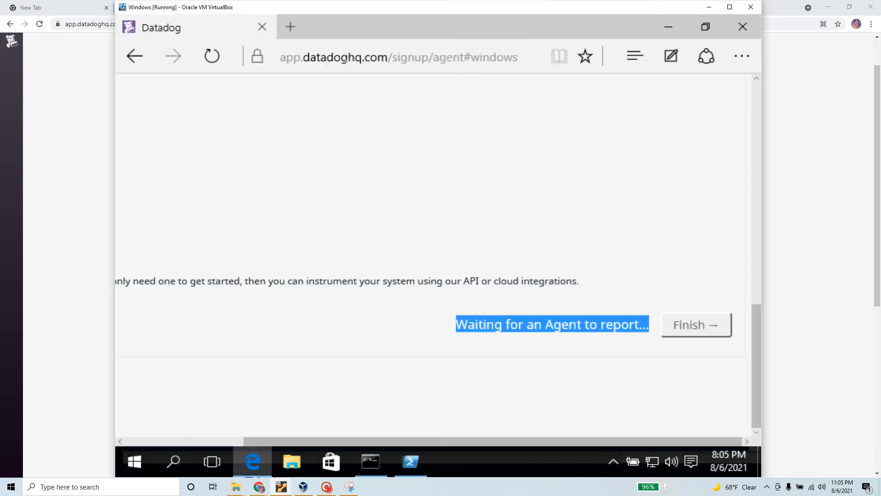
left_click(368, 56)
key("BackSpace")
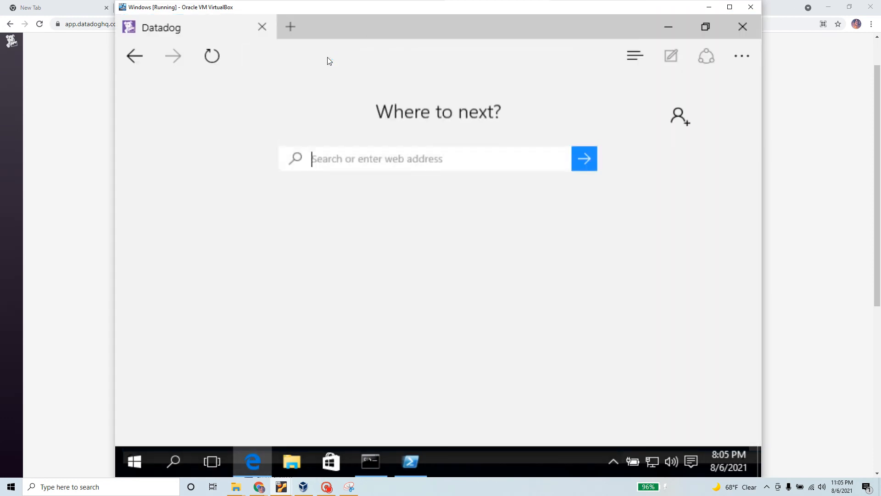
key("ctrl+t")
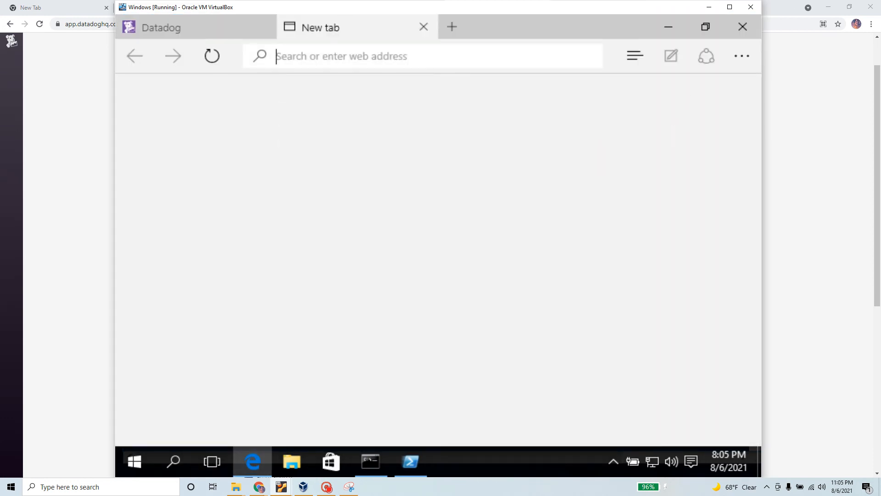
key("ctrl+v")
key("Return")
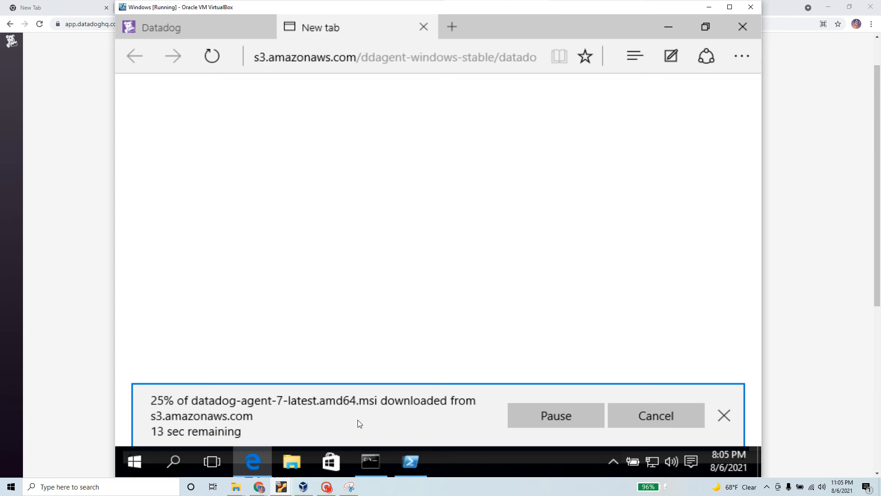
Step: Review the run-as-administrator and license instructions, then copy the Datadog API key
key("alt+Tab")
key("alt+Tab")
left_click(85, 223)
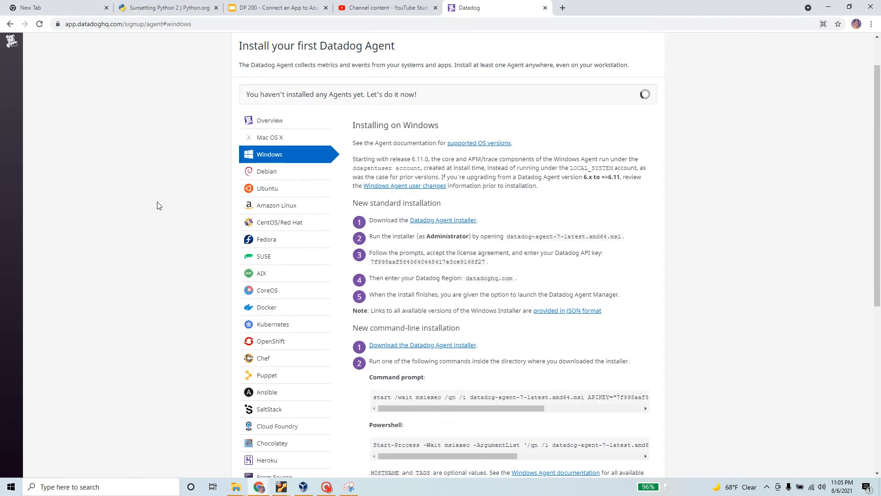
left_click_drag(479, 221, 622, 237)
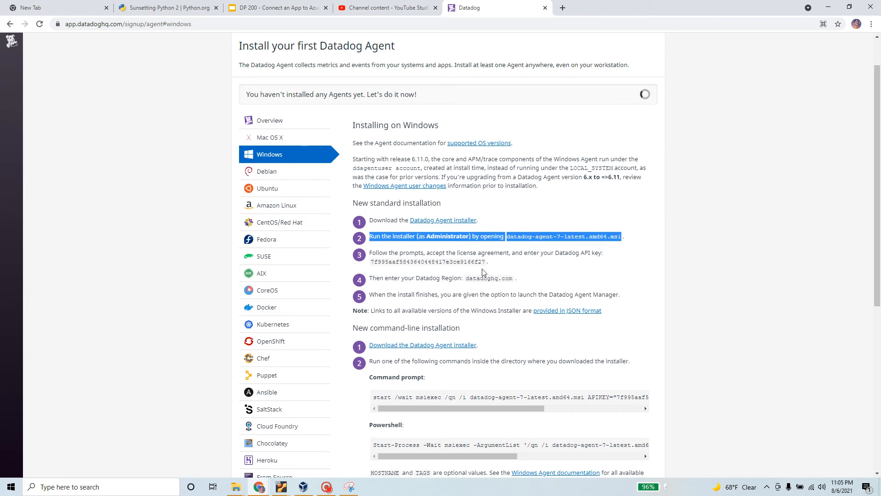
left_click_drag(370, 253, 607, 254)
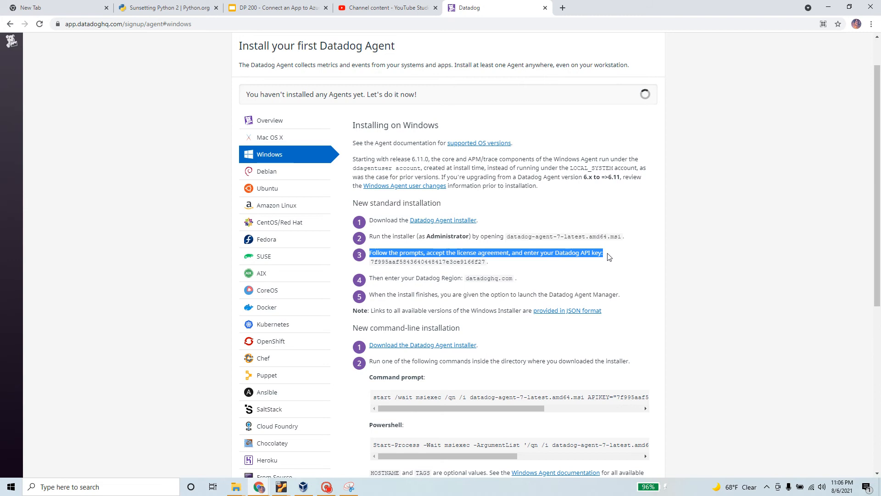
double_click(461, 262)
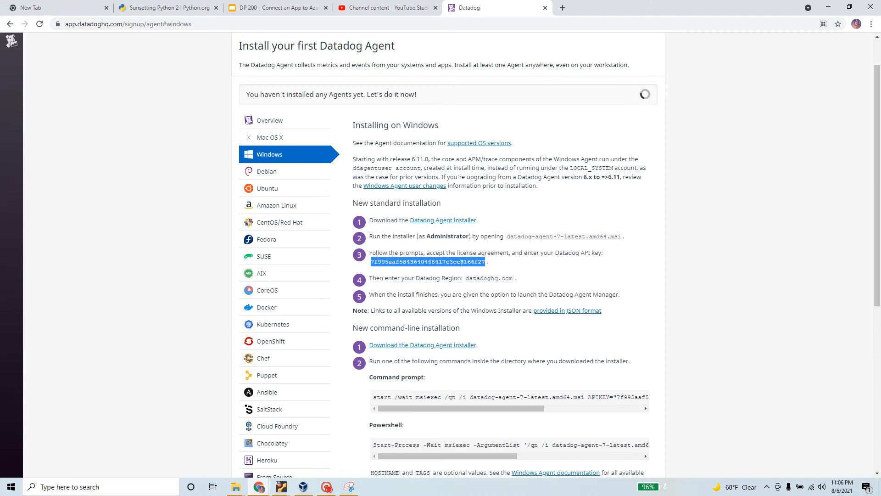
right_click(462, 263)
left_click(495, 273)
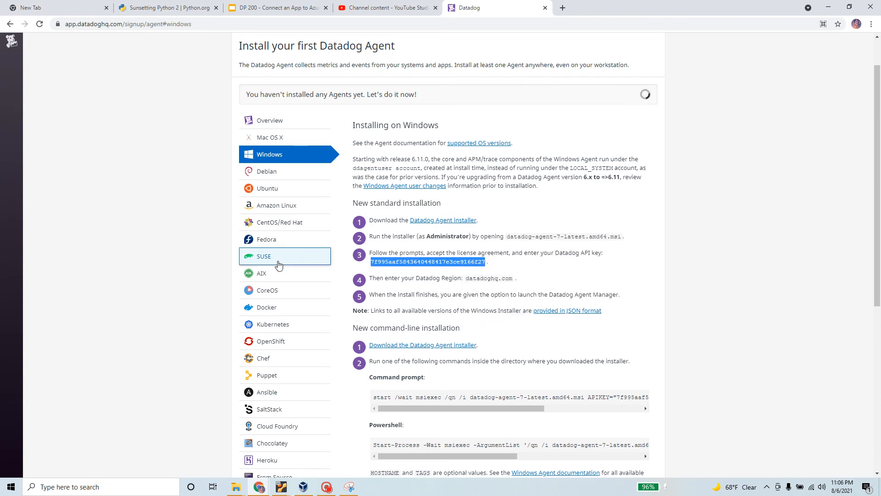
key("alt+Tab")
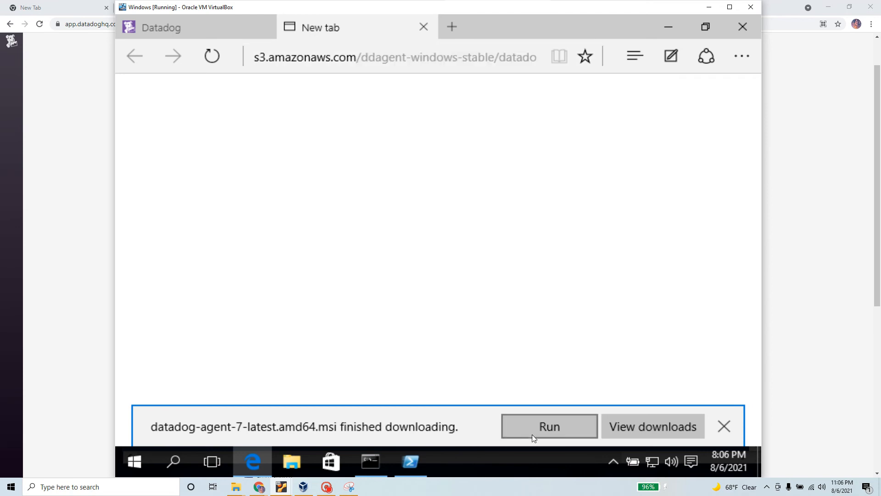
Step: Run the downloaded installer, accept the license agreement, and paste the API key into setup
left_click(549, 426)
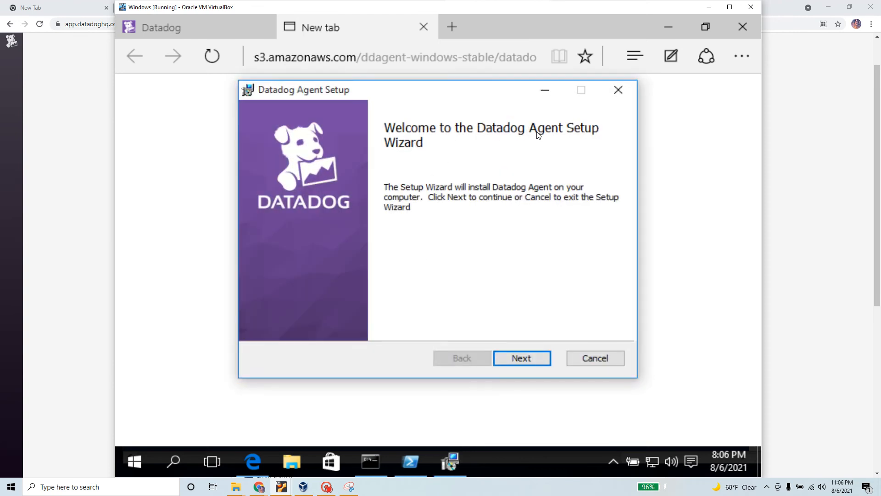
left_click(533, 362)
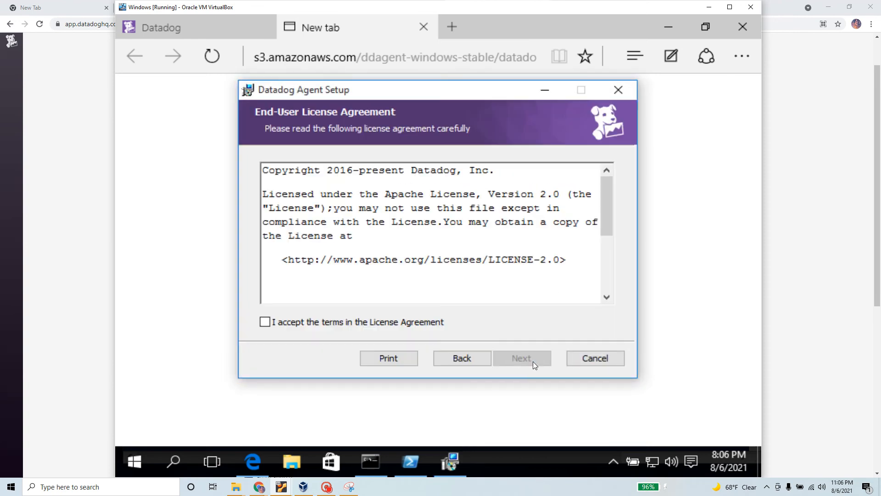
left_click(265, 321)
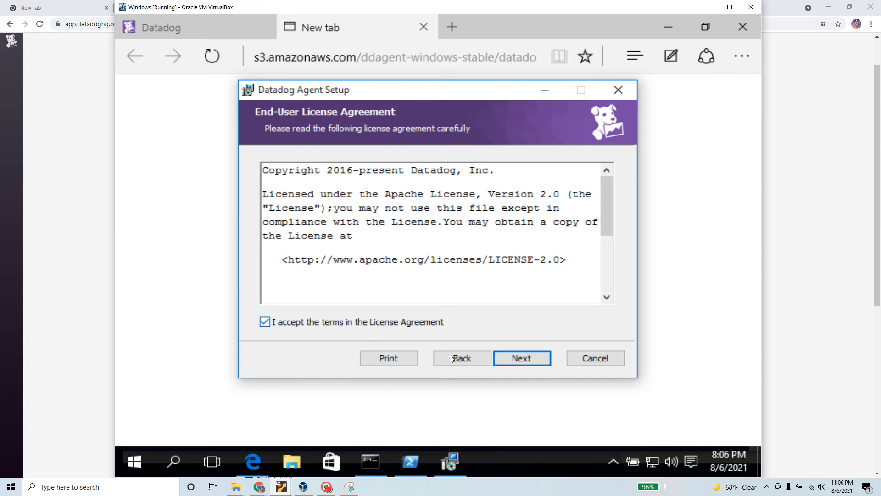
left_click(535, 358)
left_click(534, 361)
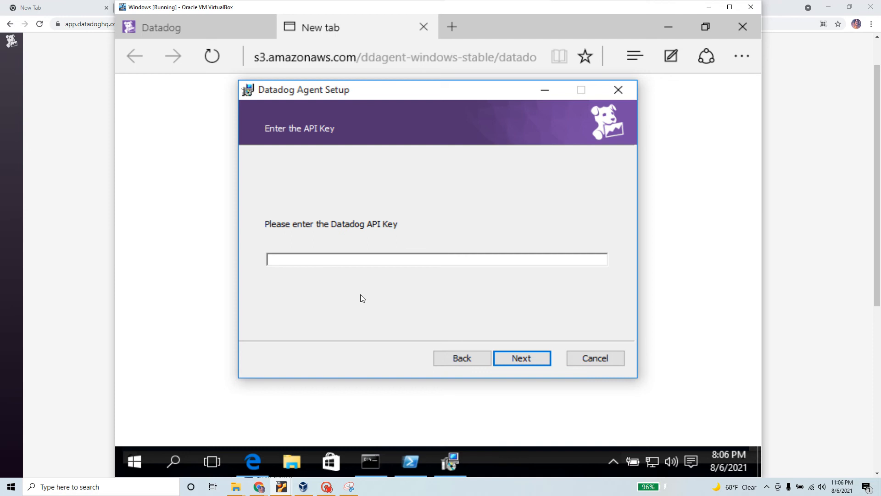
key("ctrl+v")
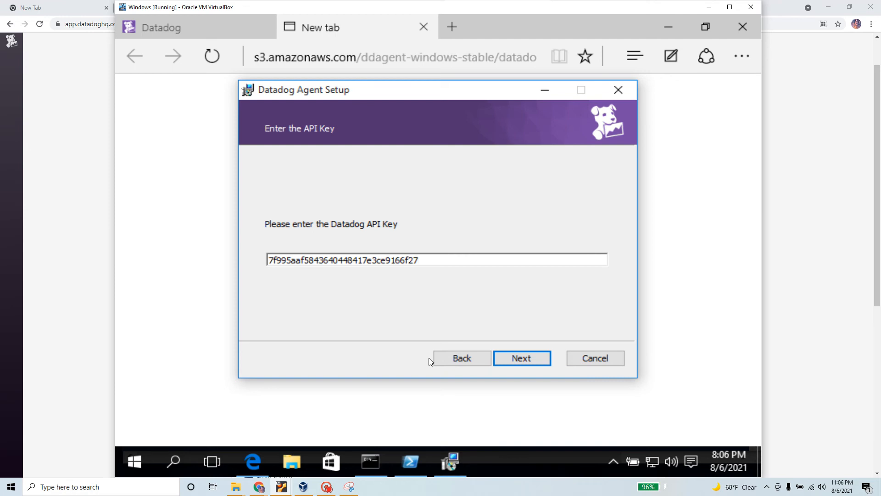
Step: Keep datadoghq.com as the region and start installing the Datadog Agent
left_click(541, 360)
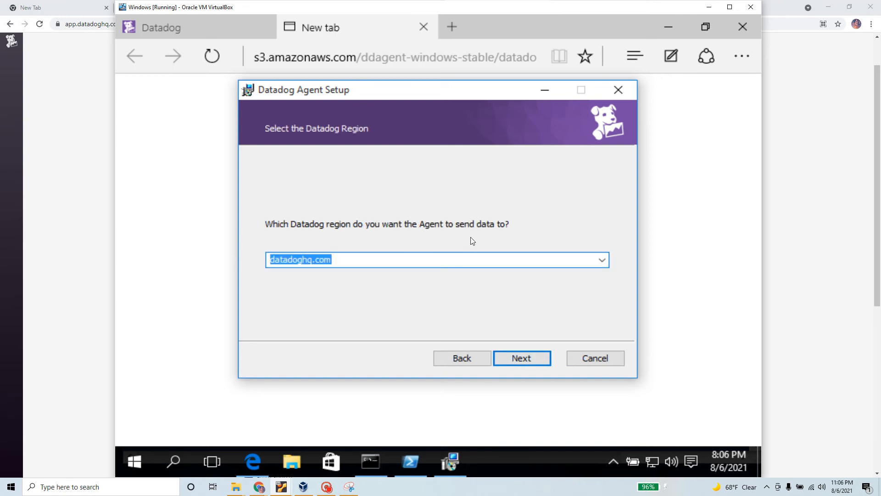
left_click(601, 263)
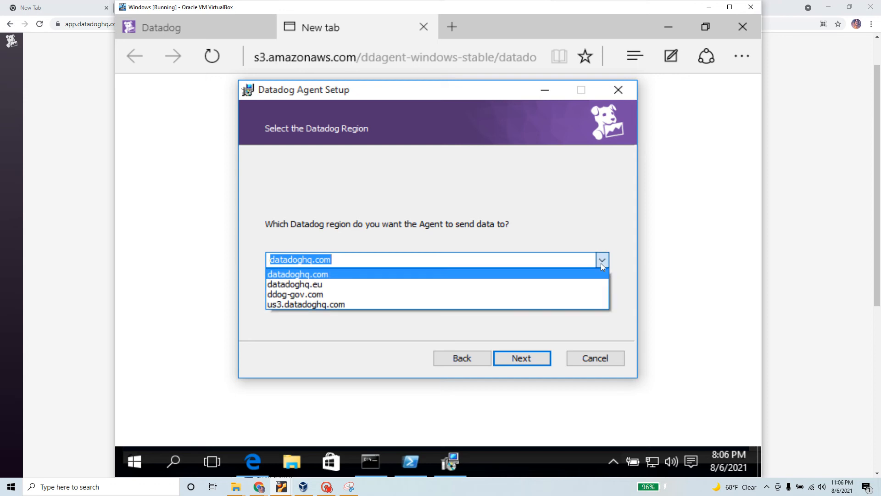
left_click(601, 263)
left_click(545, 357)
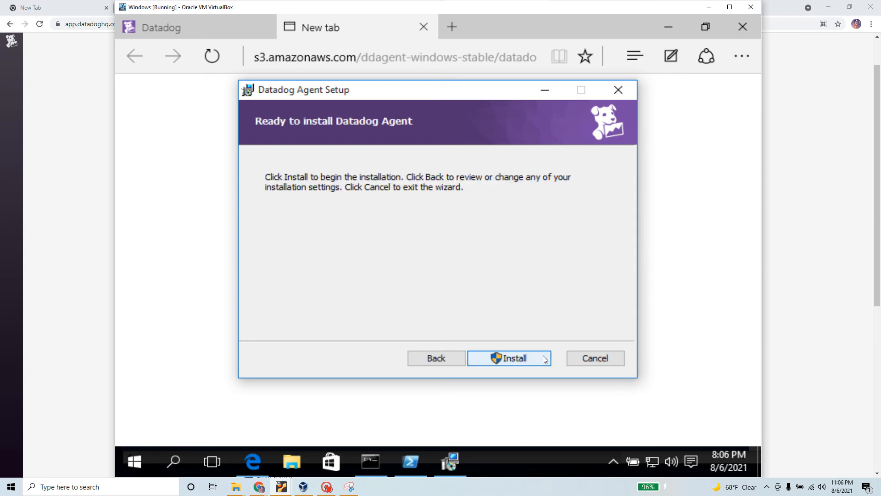
left_click(522, 360)
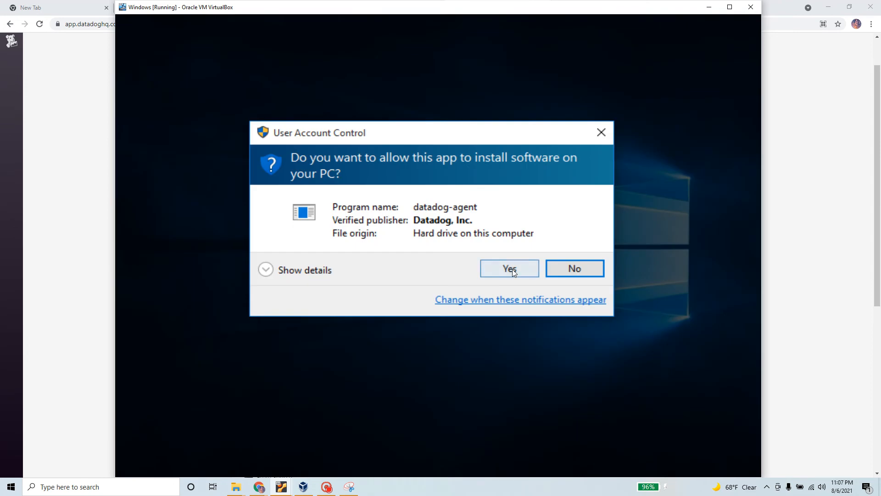
Step: Approve the installer's UAC prompt, then read through the Windows install steps on the Datadog page
left_click(512, 270)
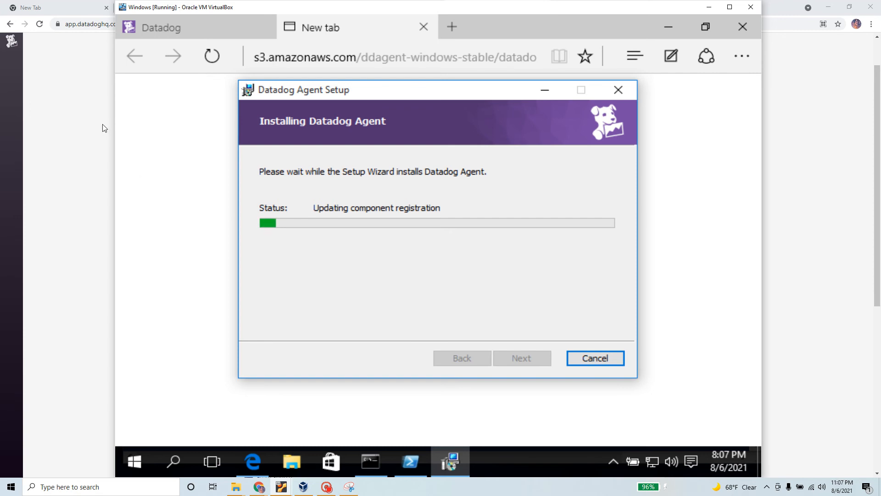
left_click(101, 156)
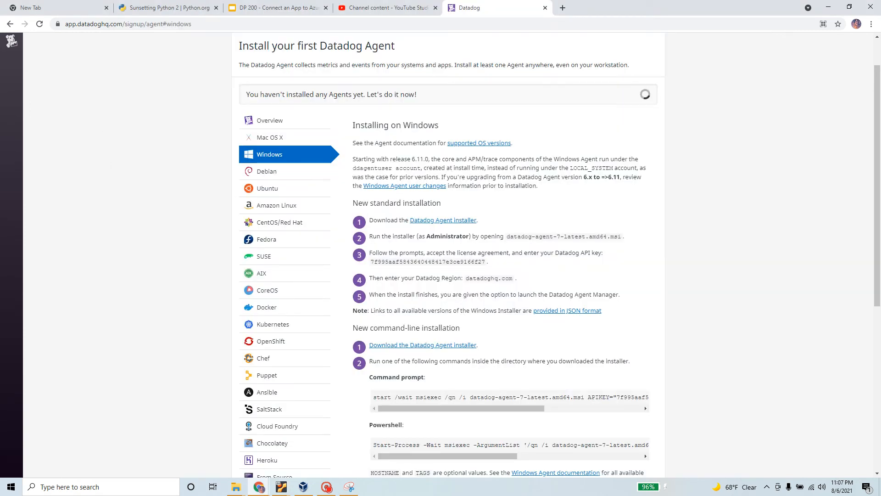
left_click_drag(500, 267, 358, 222)
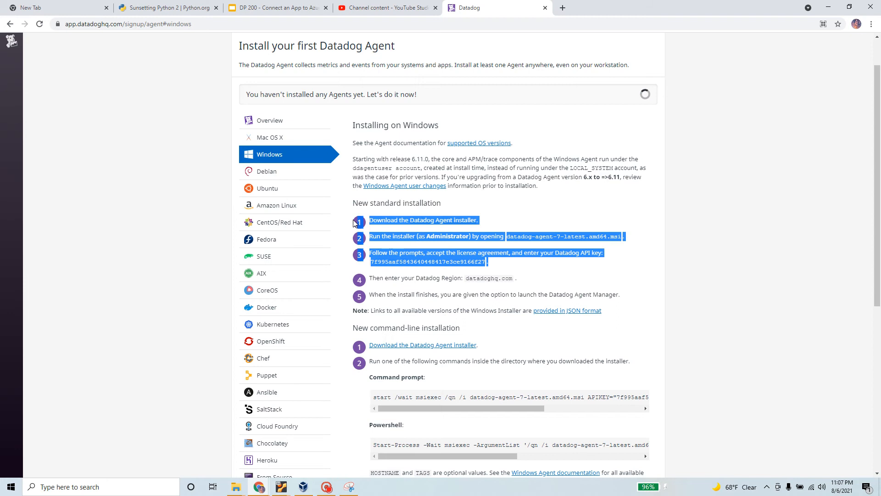
scroll(404, 275, "down", 1)
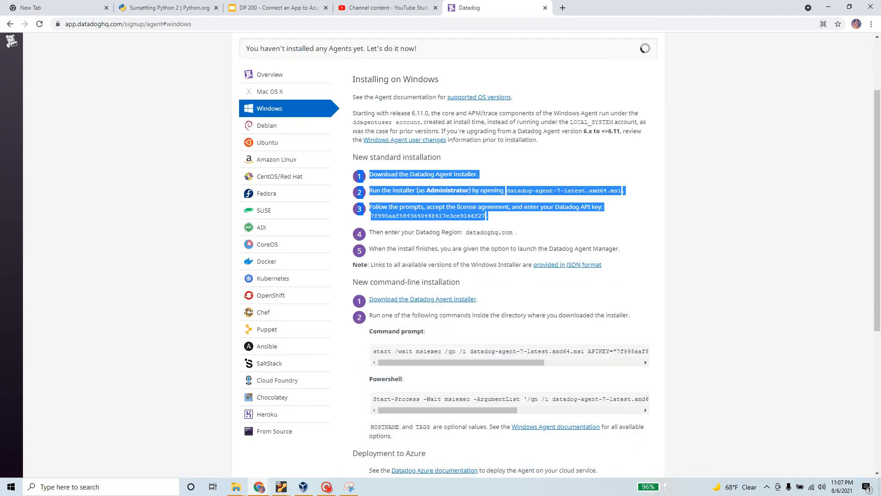
left_click_drag(523, 234, 358, 177)
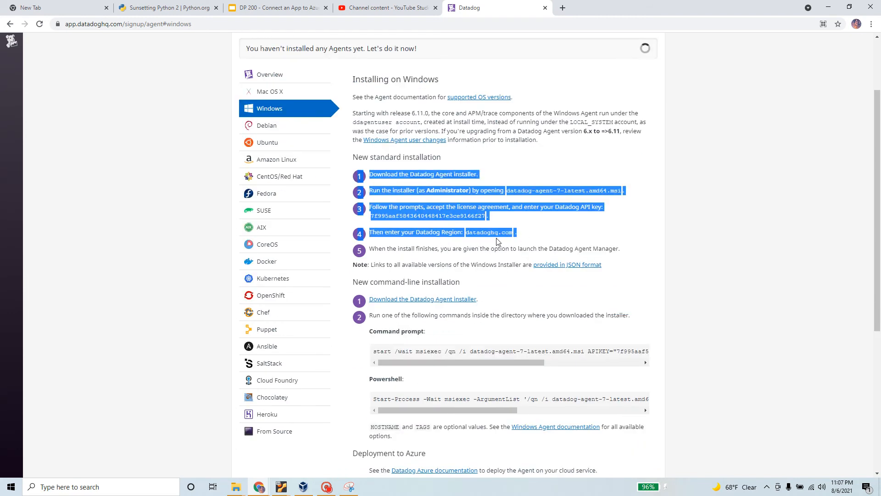
scroll(495, 240, "down", 1)
left_click_drag(367, 206, 626, 209)
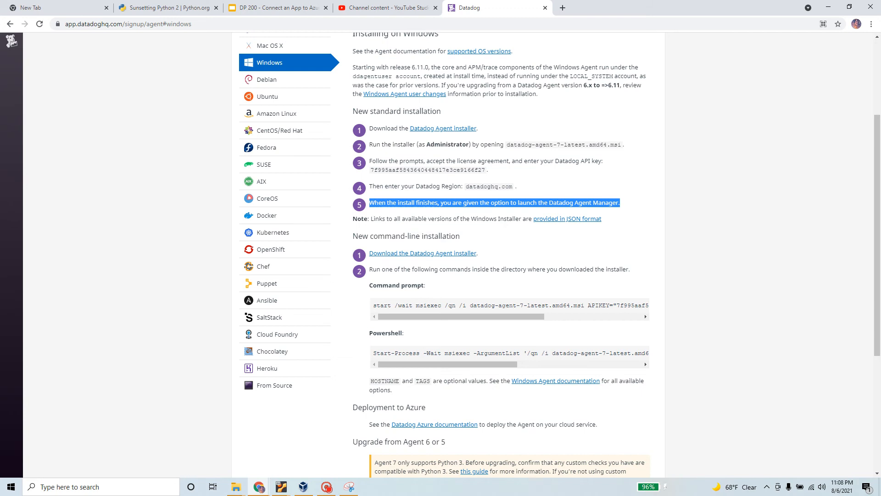
key("alt")
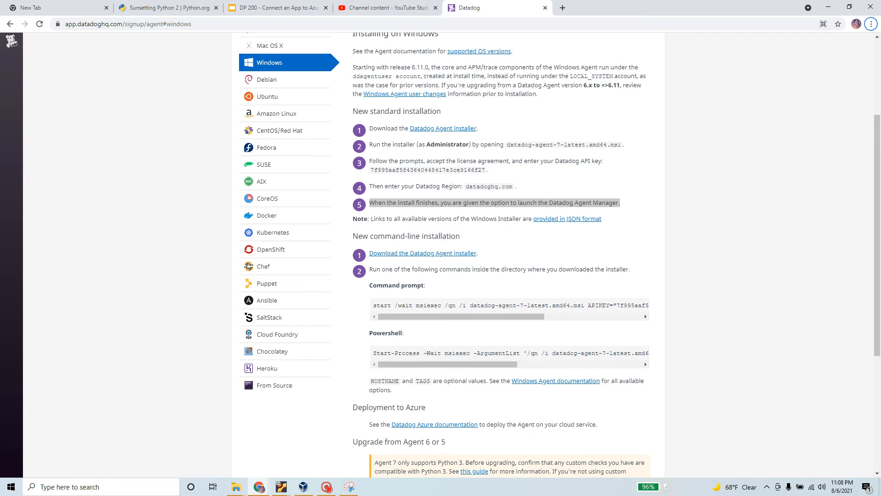
left_click_drag(469, 305, 584, 305)
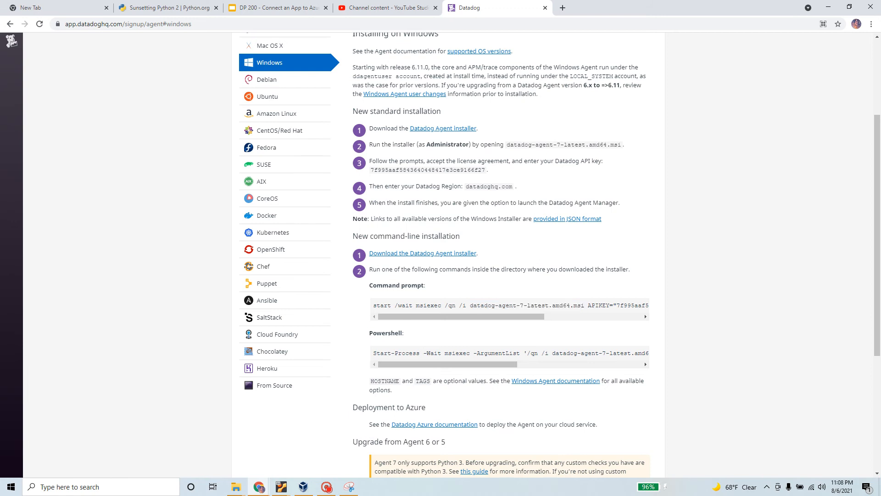
triple_click(466, 238)
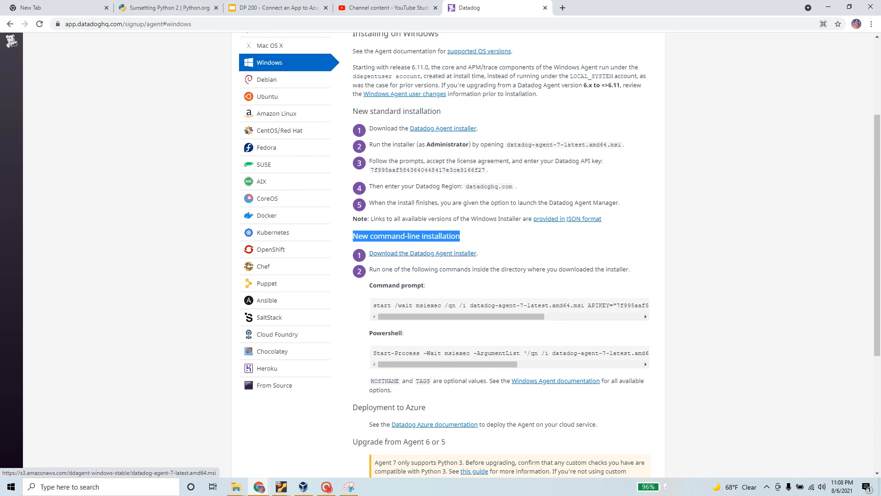
key("alt+Tab")
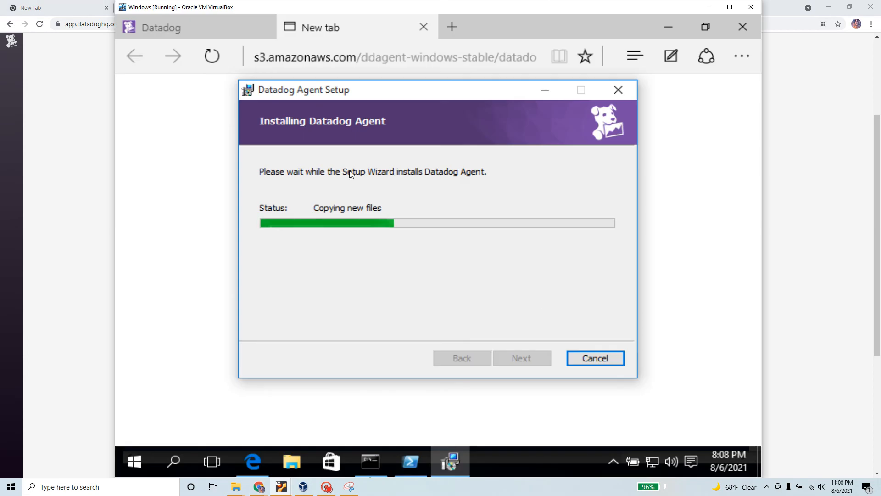
key("alt+Tab")
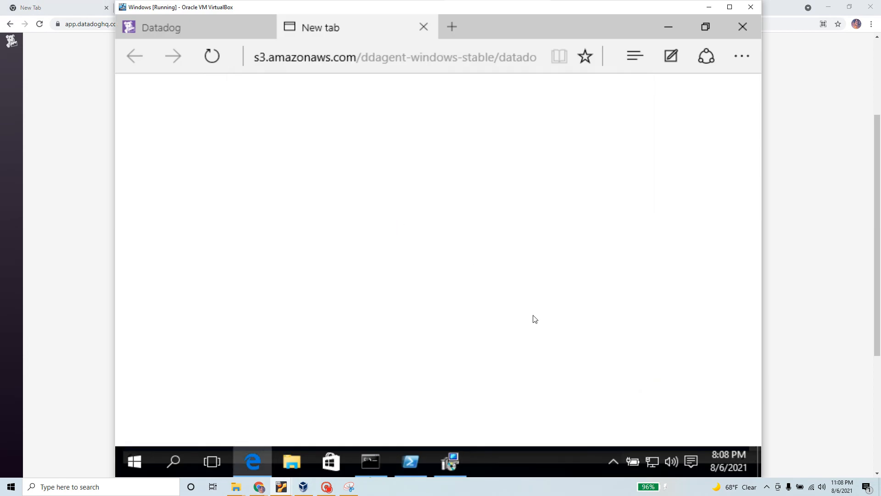
Step: Return to the Datadog Windows Agent installation page in the host browser and scroll through it
key("alt+Tab")
left_click(94, 162)
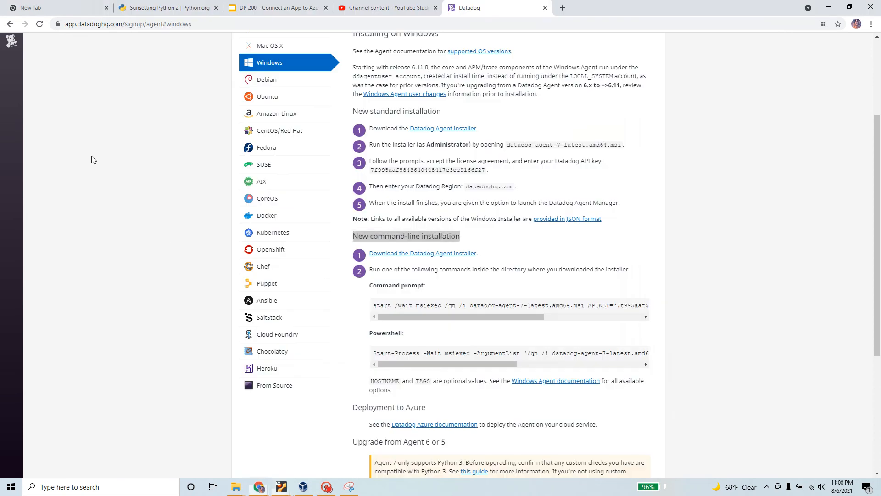
scroll(282, 324, "down", 2)
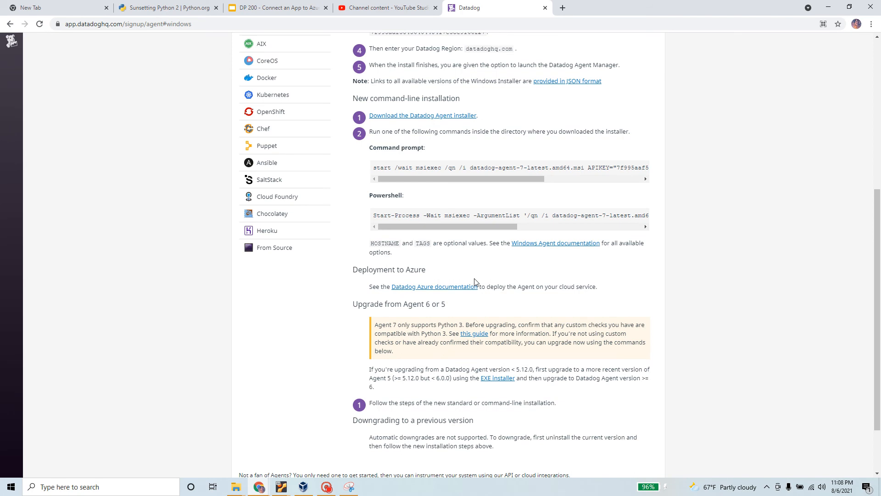
scroll(475, 282, "down", 3)
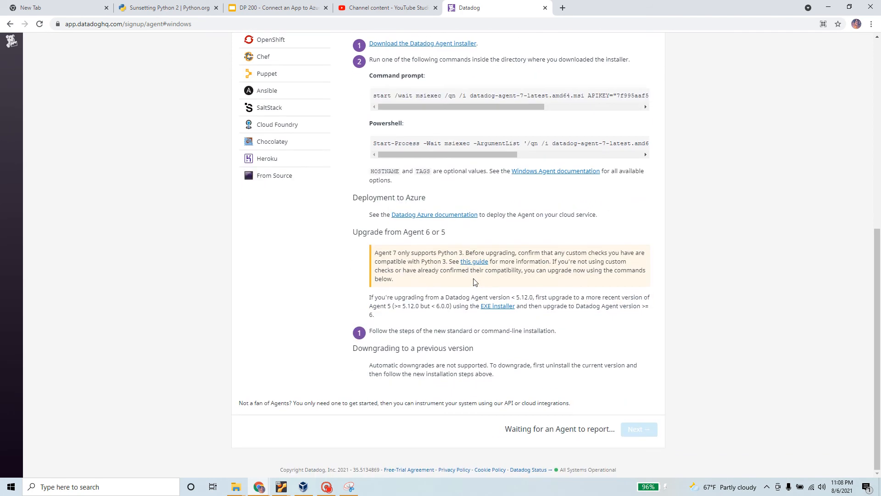
scroll(475, 281, "up", 5)
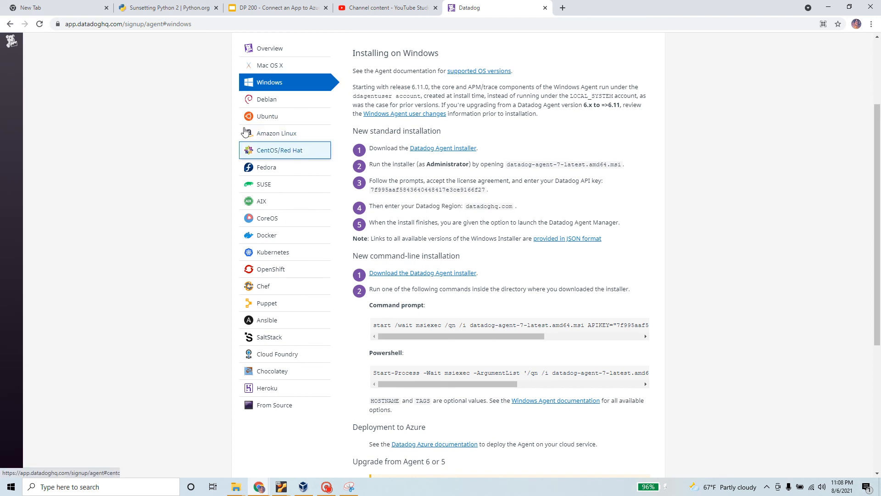
Step: Open Datadog's Ubuntu instructions and copy the one-step agent install command
left_click(280, 117)
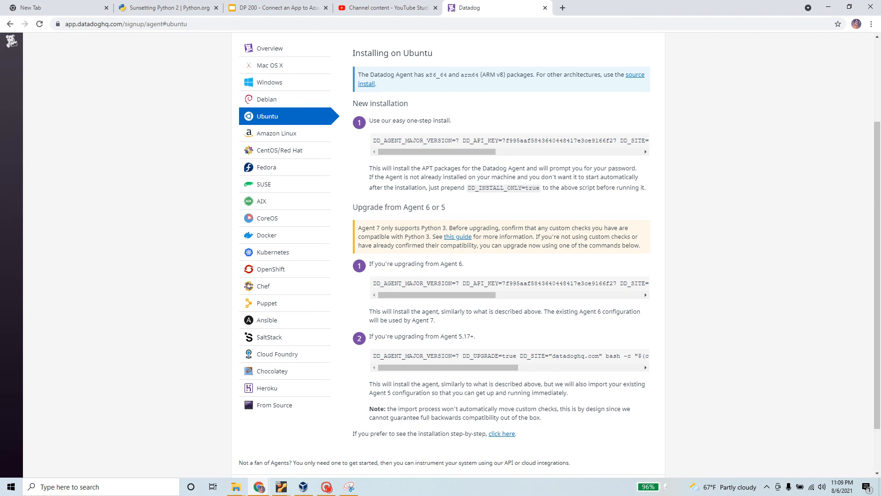
triple_click(427, 141)
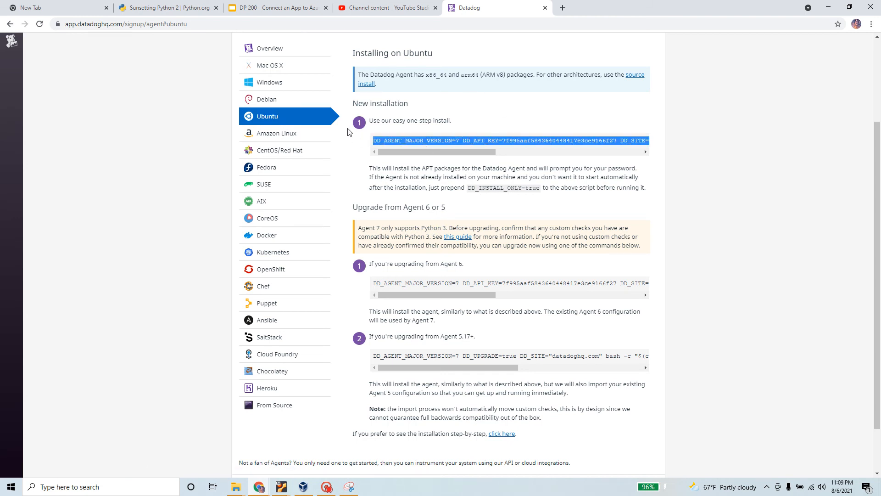
left_click_drag(476, 152, 398, 152)
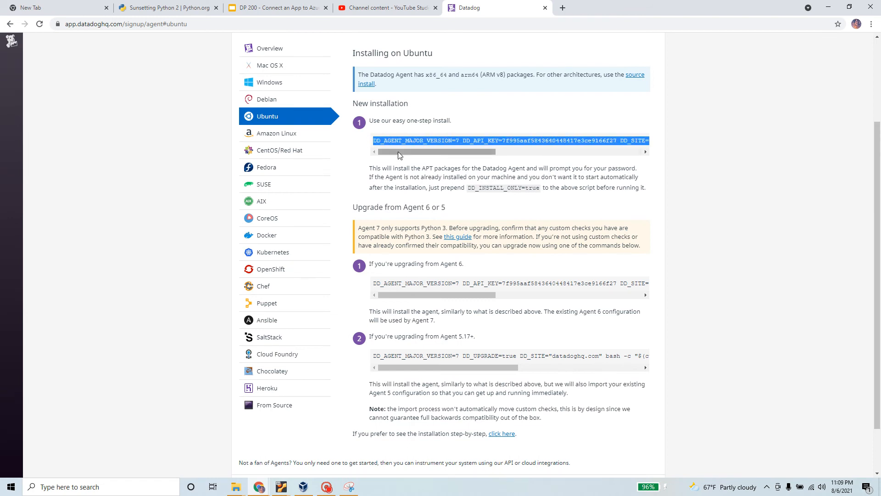
right_click(415, 142)
left_click(432, 150)
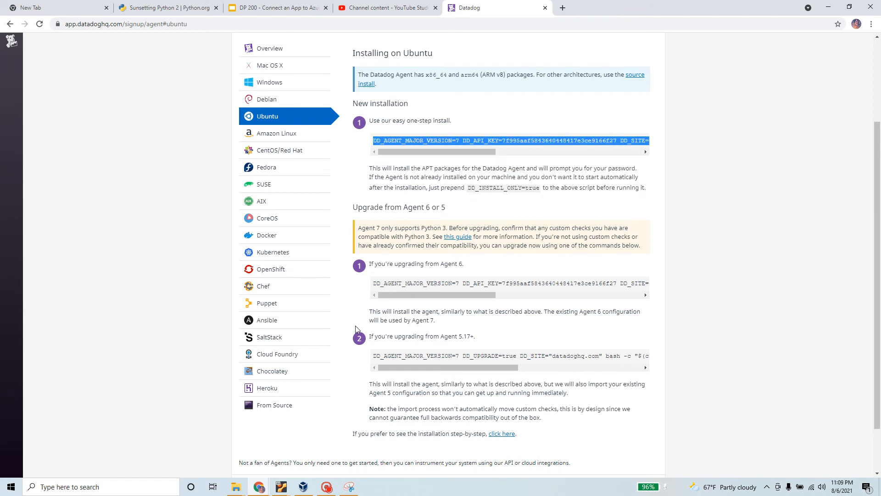
key("alt+Tab")
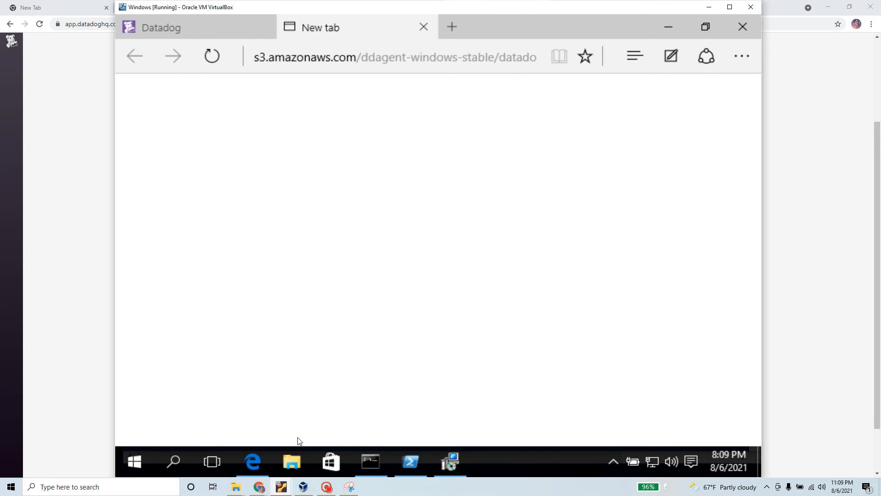
Step: Open the Ubuntu clone VM from VirtualBox Manager and log in with the account password
left_click(303, 486)
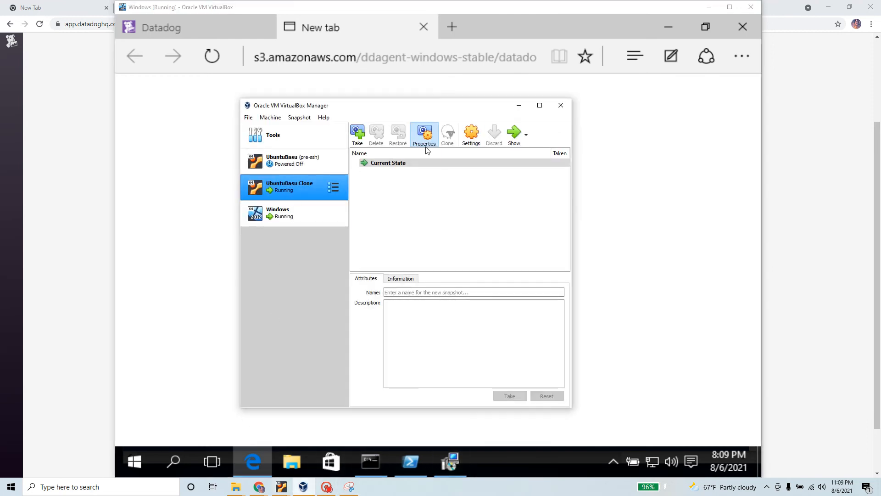
left_click(514, 134)
left_click(651, 203)
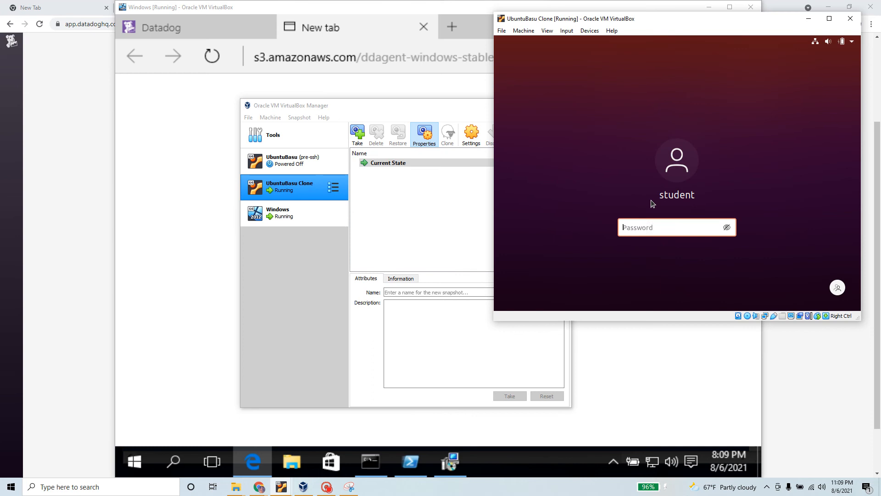
key("Return")
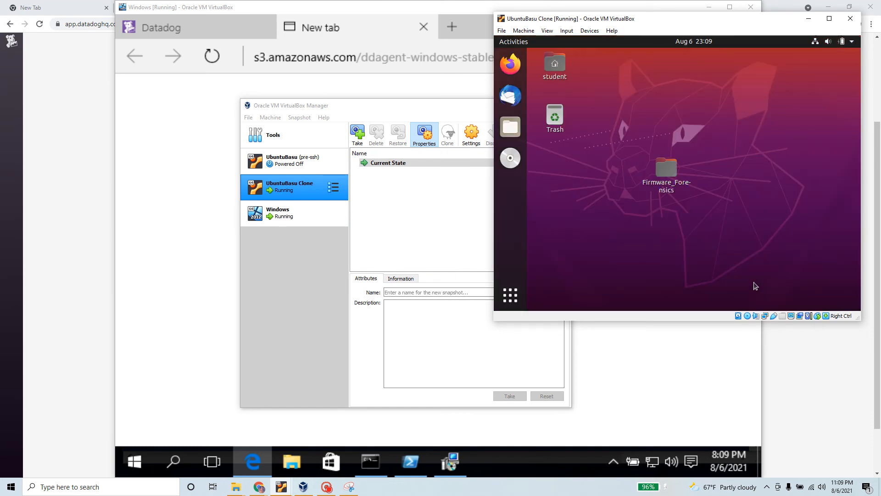
Step: Launch Terminal and paste the Datadog install command, which fails because curl is missing
left_click(514, 300)
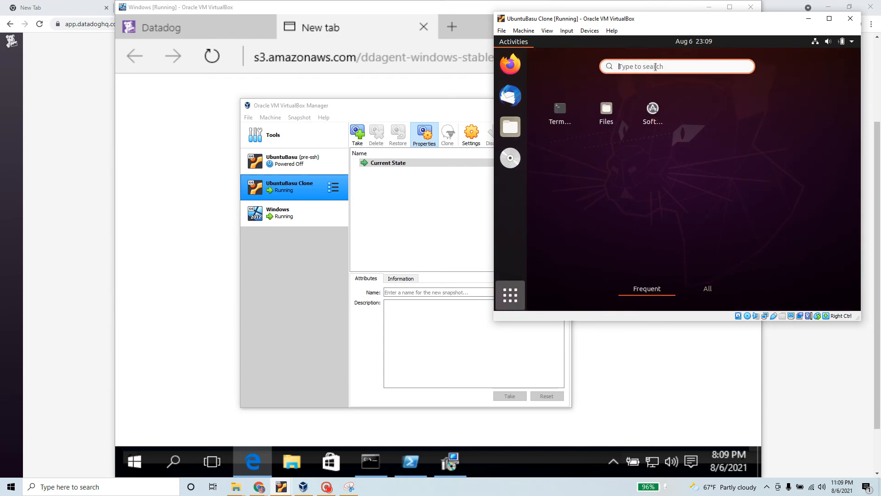
left_click(564, 113)
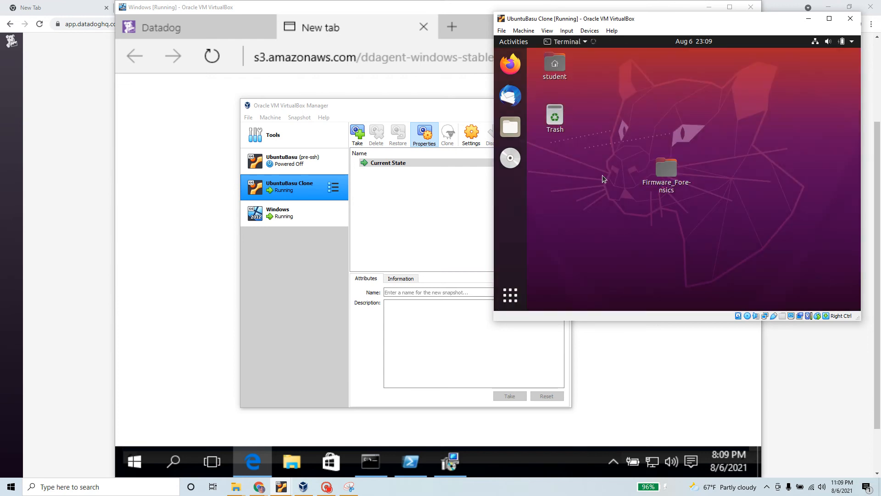
right_click(689, 120)
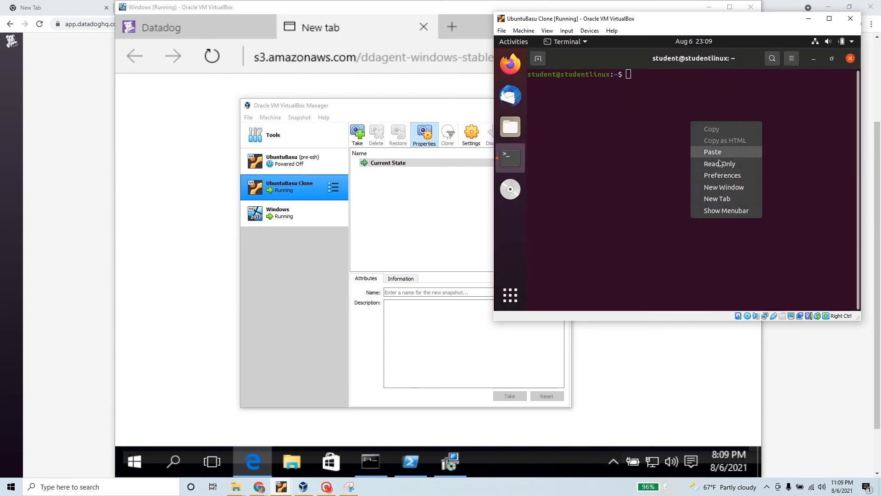
left_click(718, 156)
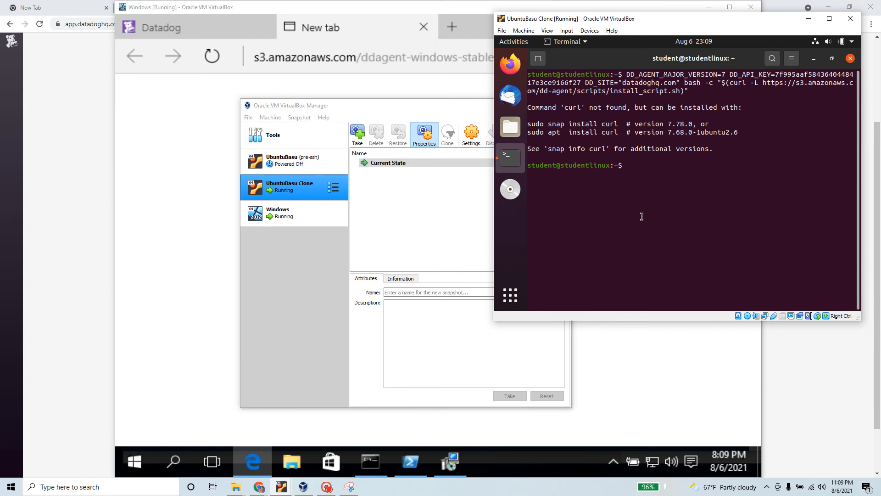
Step: Run 'sudo snap install curl' in the Ubuntu terminal to install the missing curl
type("sudp")
key("Num_Lock")
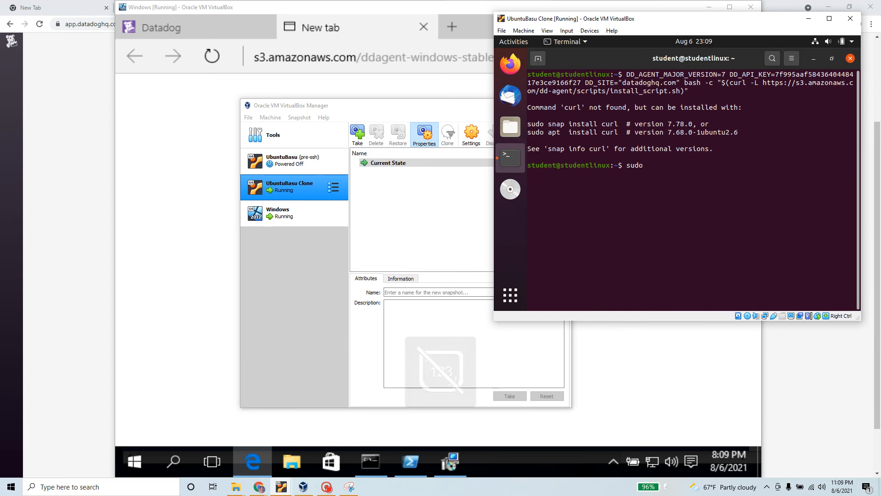
type("sna")
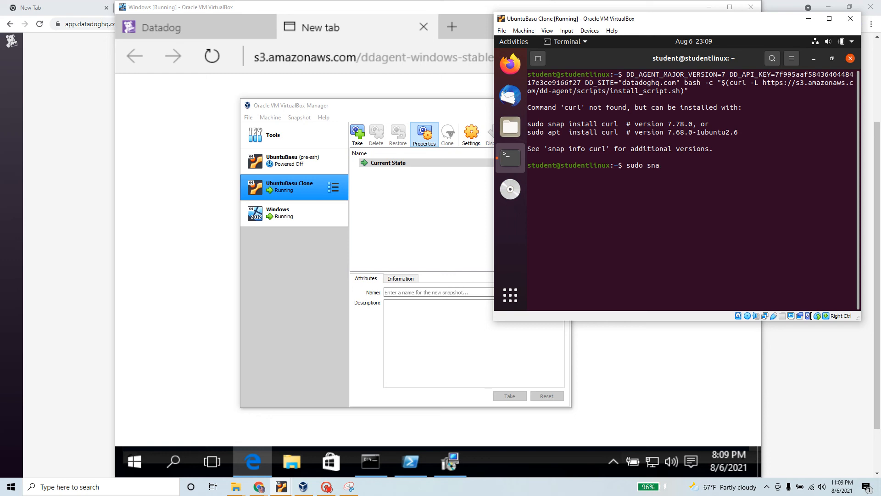
type("p instqall")
key("BackSpace")
key("BackSpace")
key("BackSpace")
type("curl")
key("Return")
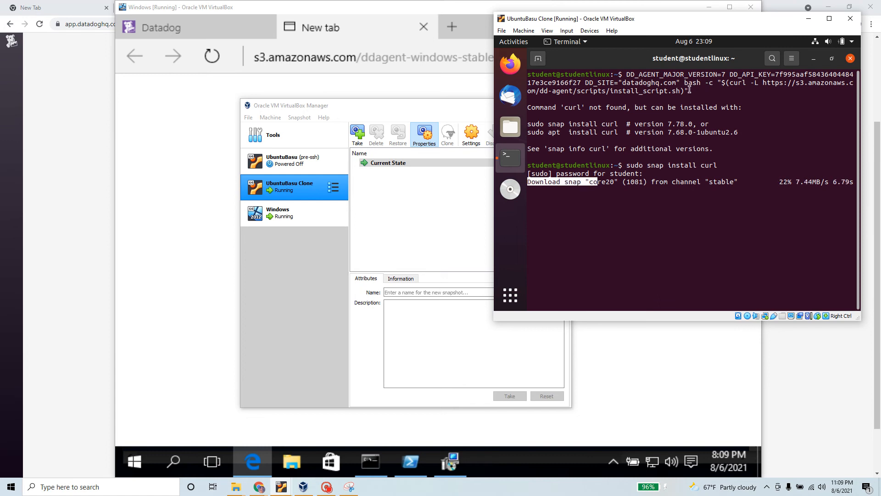
left_click_drag(690, 90, 627, 74)
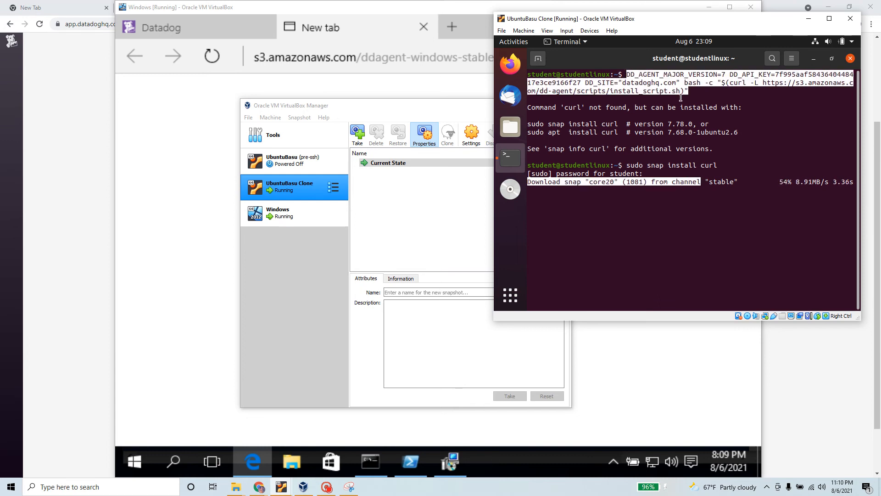
left_click(710, 85)
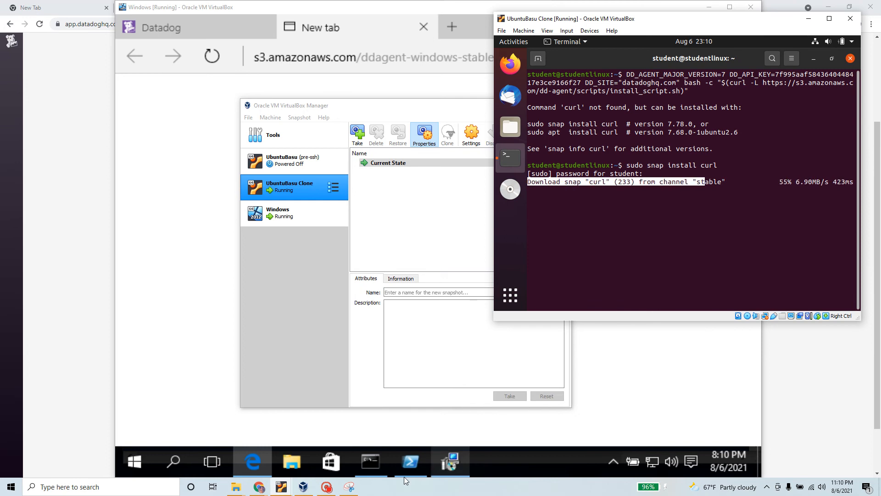
left_click(282, 260)
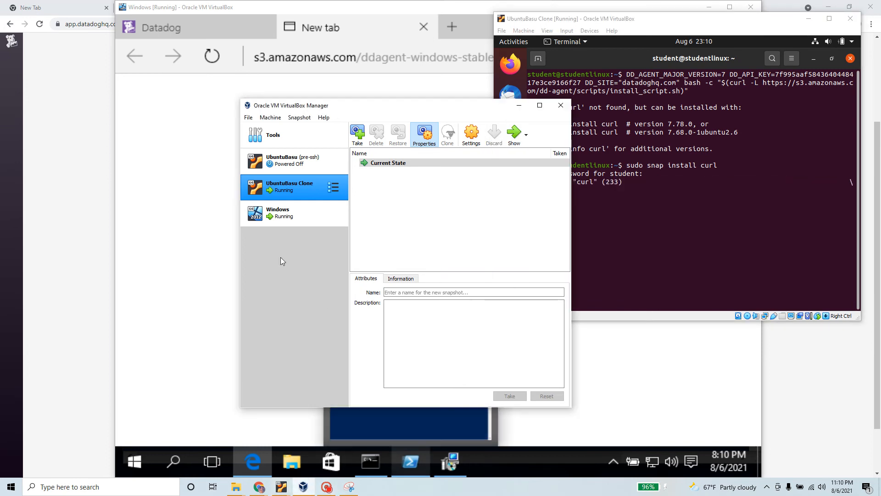
Step: Check the Windows VM's Agent Setup progress, then recall the Datadog install command in the Ubuntu terminal
left_click(280, 216)
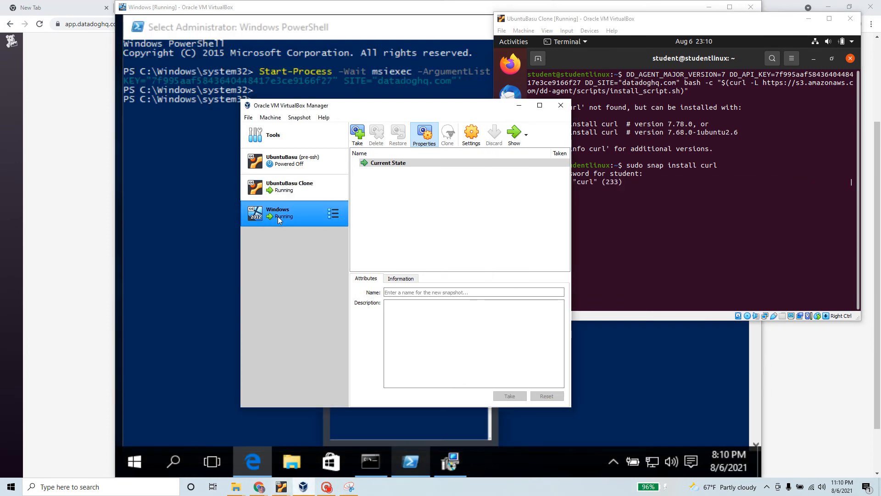
left_click(514, 133)
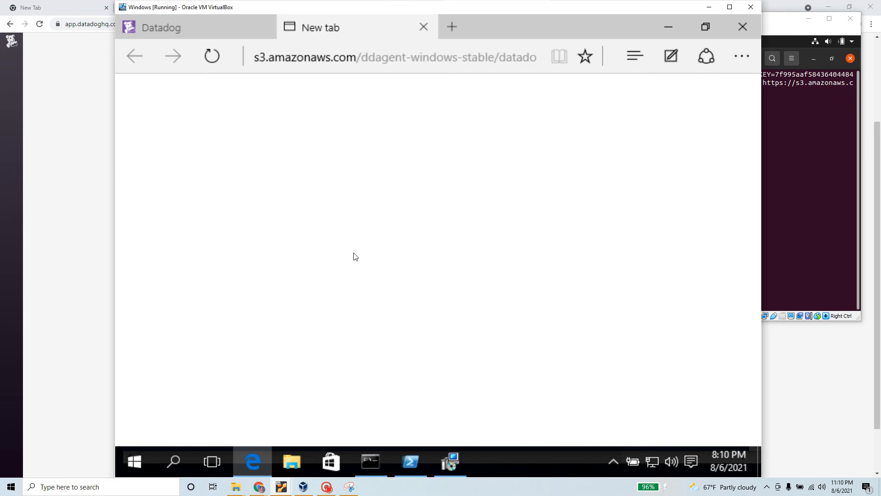
left_click(450, 460)
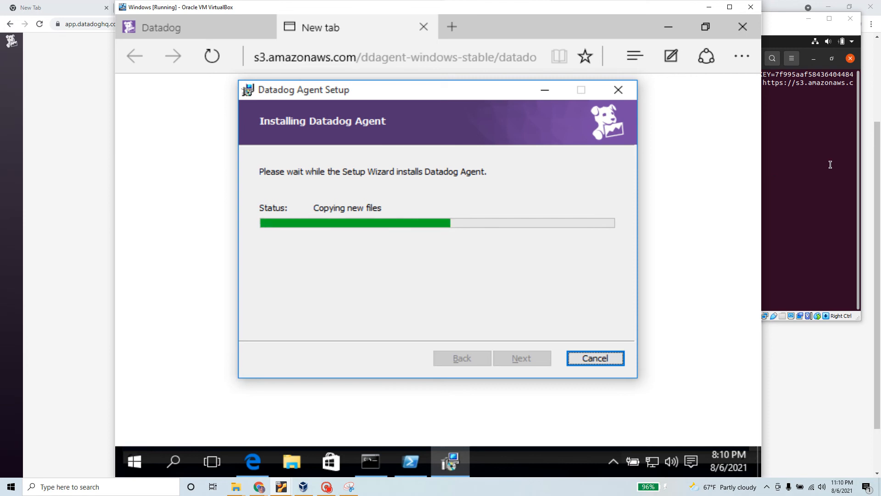
left_click(831, 163)
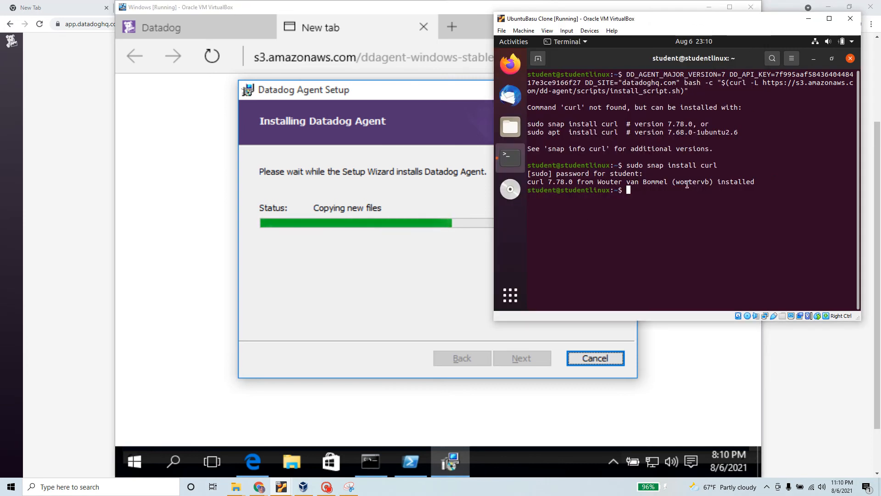
key("Up")
key("Up")
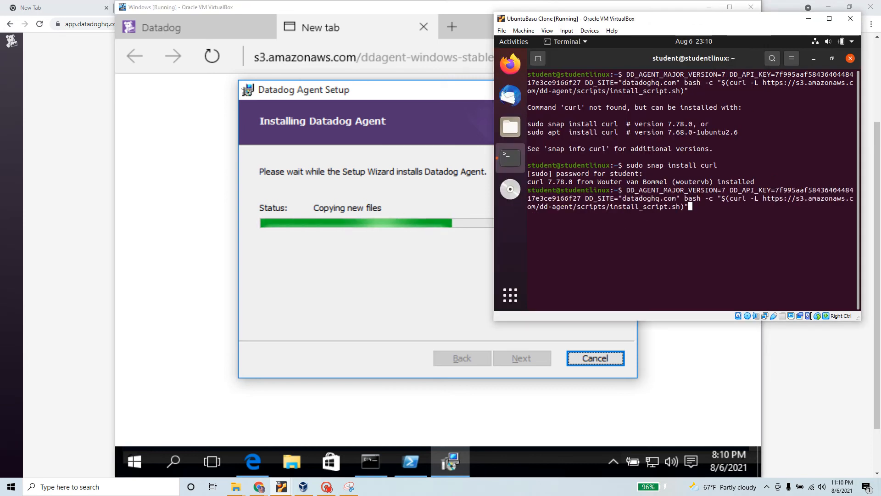
Step: Run the recalled DD_AGENT install script in the Ubuntu terminal to start installing datadog-agent
key("Return")
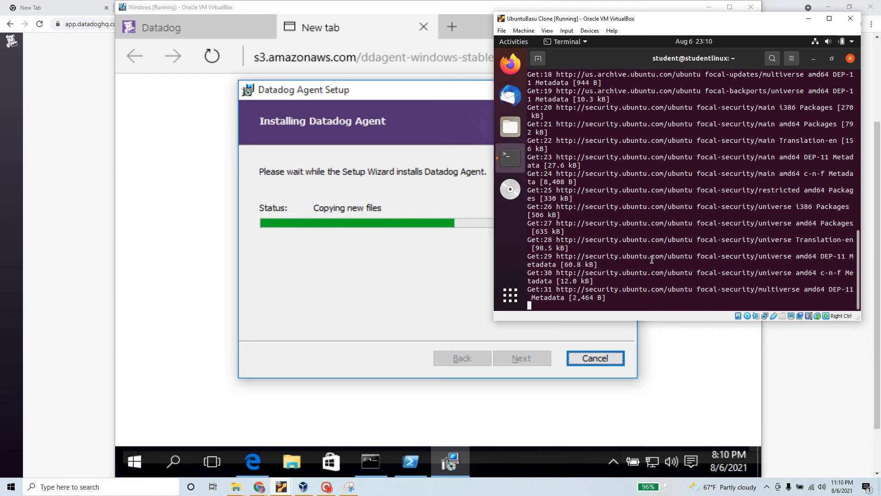
scroll(648, 261, "up", 8)
scroll(654, 263, "up", 4)
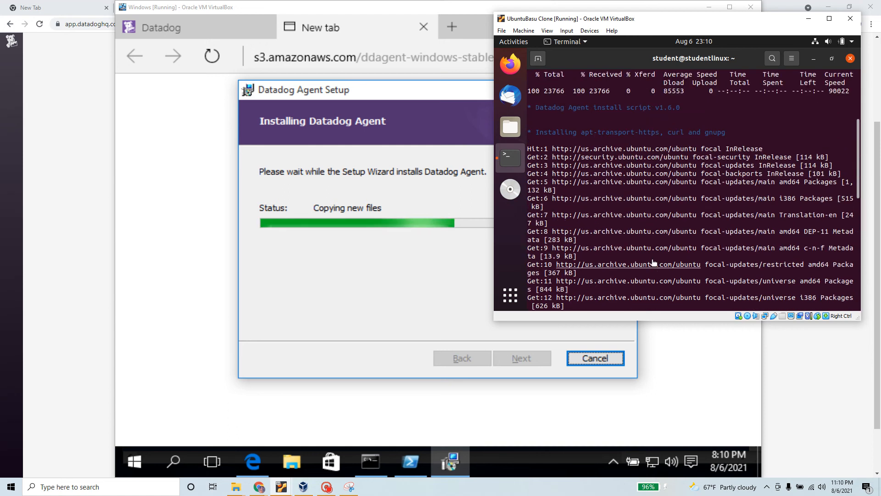
scroll(652, 262, "down", 12)
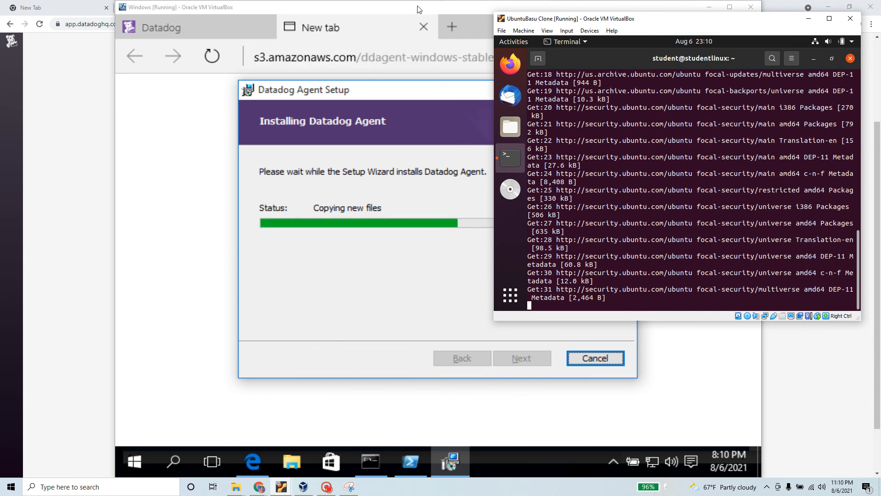
Step: Arrange the Windows and Ubuntu VirtualBox windows side by side, then bring the Datadog Ubuntu setup page forward
left_click_drag(420, 7, 323, 7)
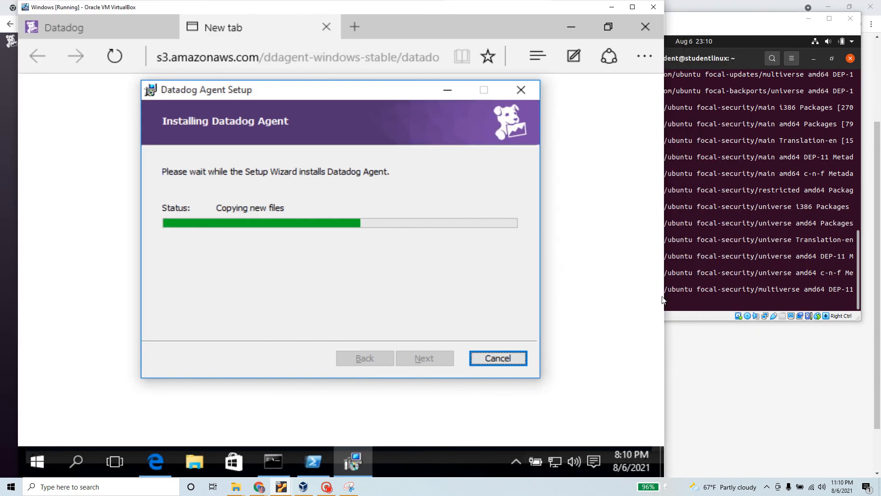
left_click_drag(664, 296, 495, 296)
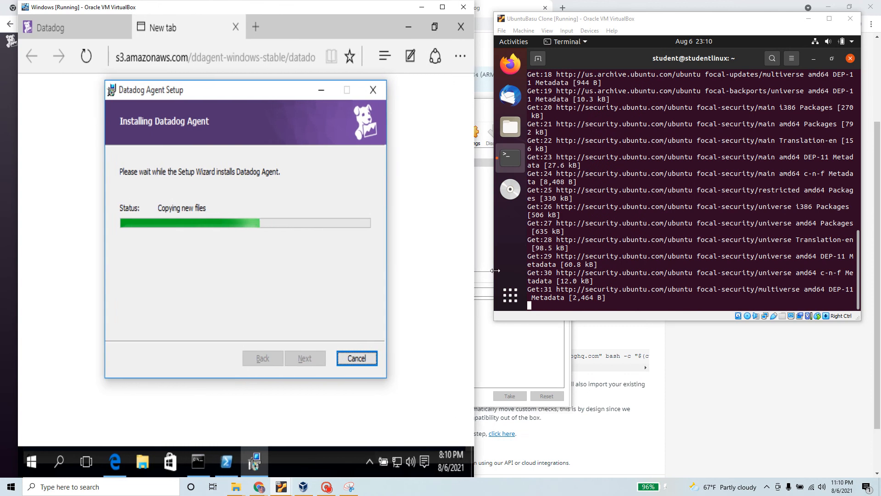
left_click_drag(314, 12, 343, 13)
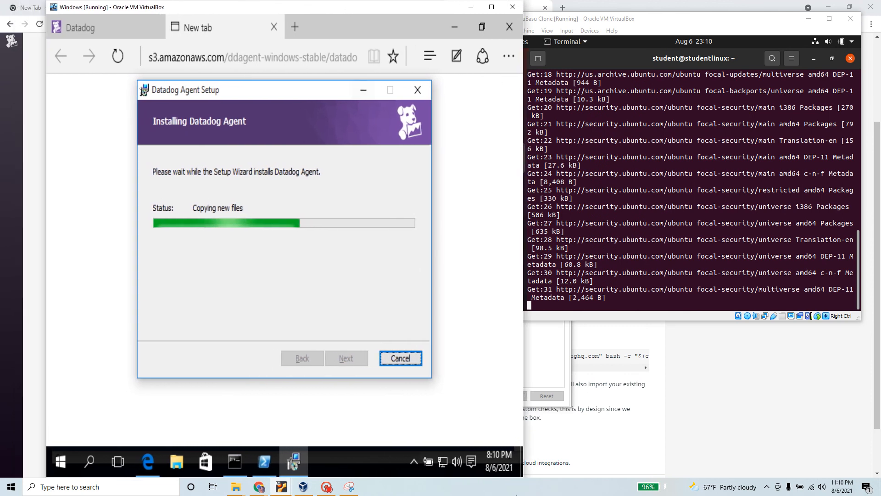
left_click_drag(521, 477, 503, 477)
left_click_drag(419, 7, 424, 7)
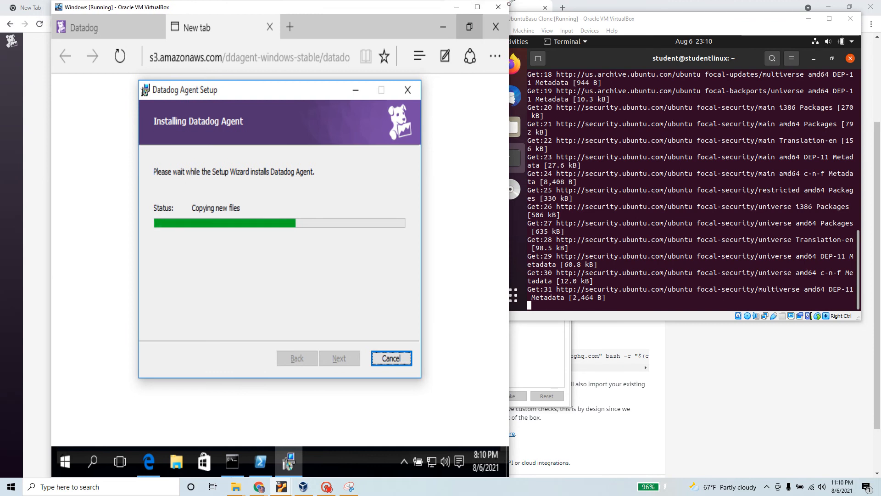
left_click_drag(508, 1, 490, 13)
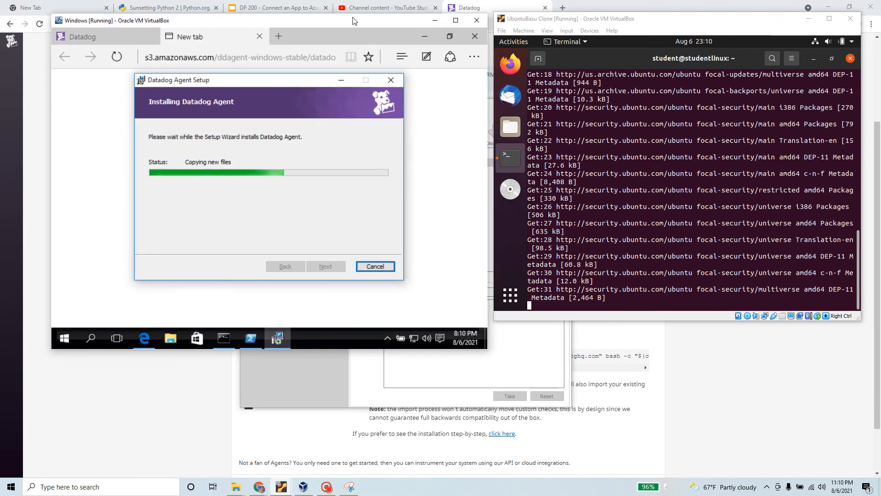
left_click_drag(360, 22, 364, 17)
left_click(506, 316)
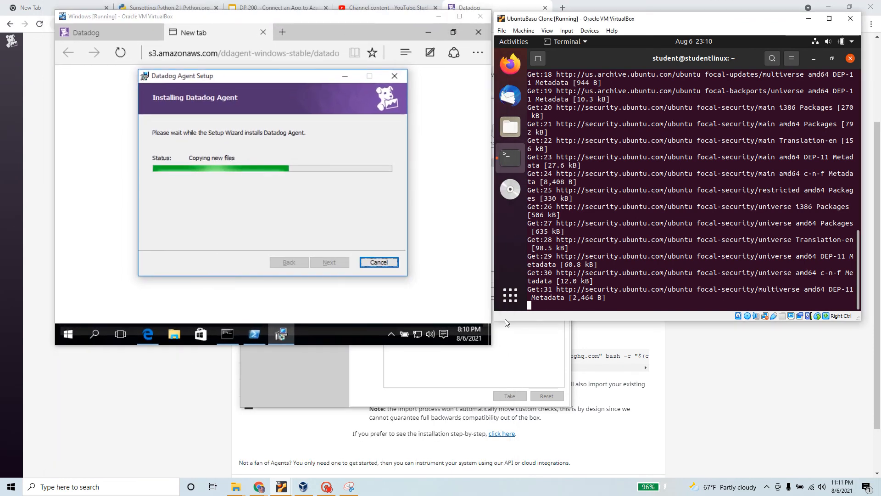
left_click_drag(495, 320, 491, 344)
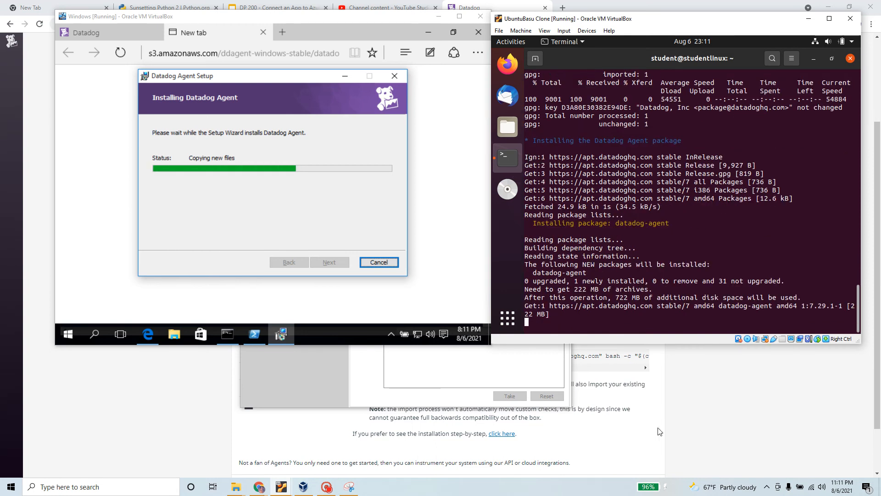
left_click(642, 417)
Step: Read through the New installation section, highlighting the sentence about installing APT packages
scroll(354, 247, "down", 1)
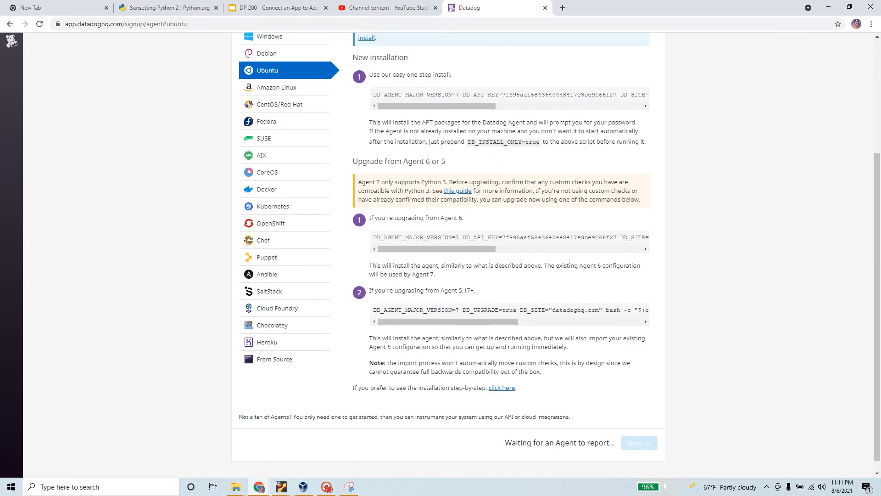
triple_click(425, 60)
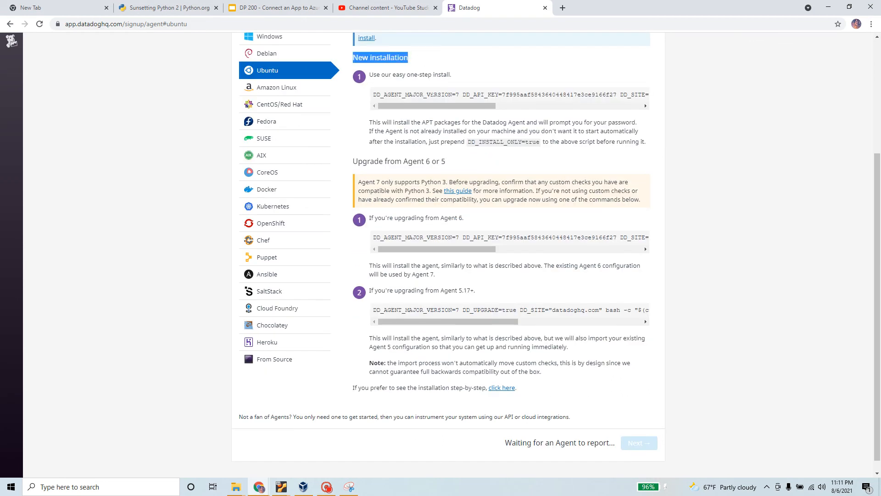
left_click_drag(369, 123, 632, 122)
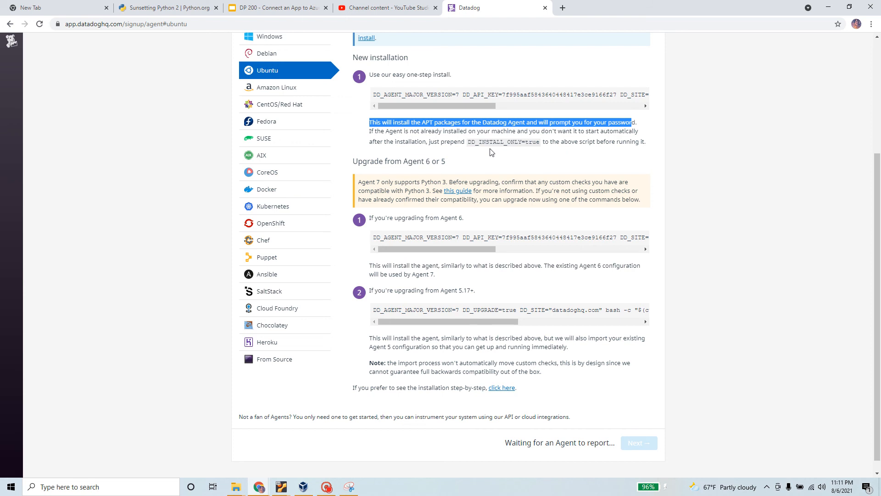
left_click_drag(478, 106, 589, 166)
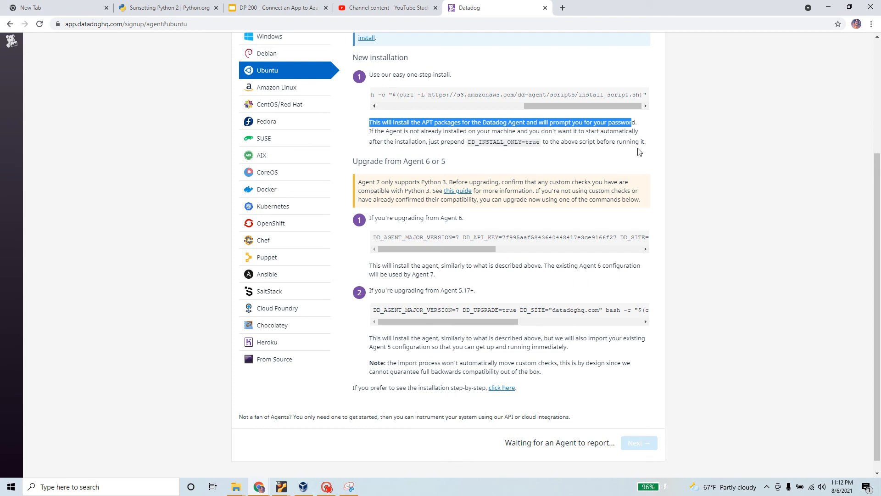
scroll(560, 261, "down", 1)
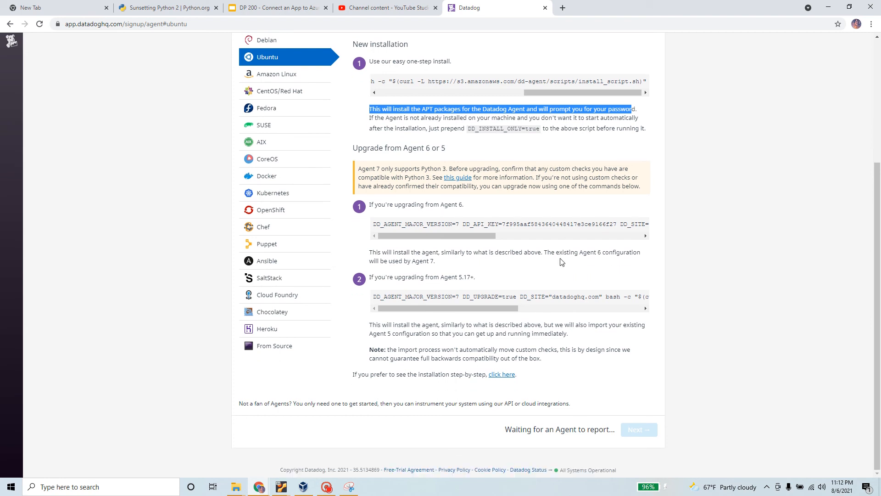
scroll(562, 262, "up", 4)
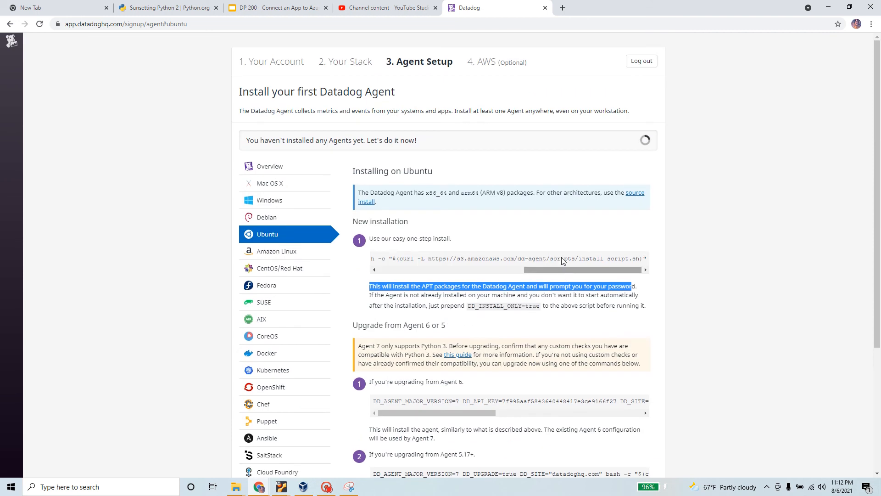
scroll(287, 238, "down", 4)
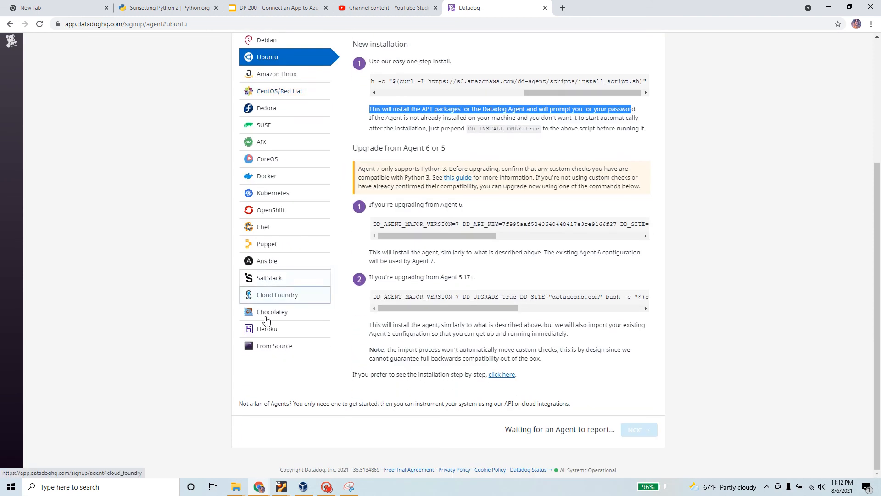
scroll(262, 336, "up", 4)
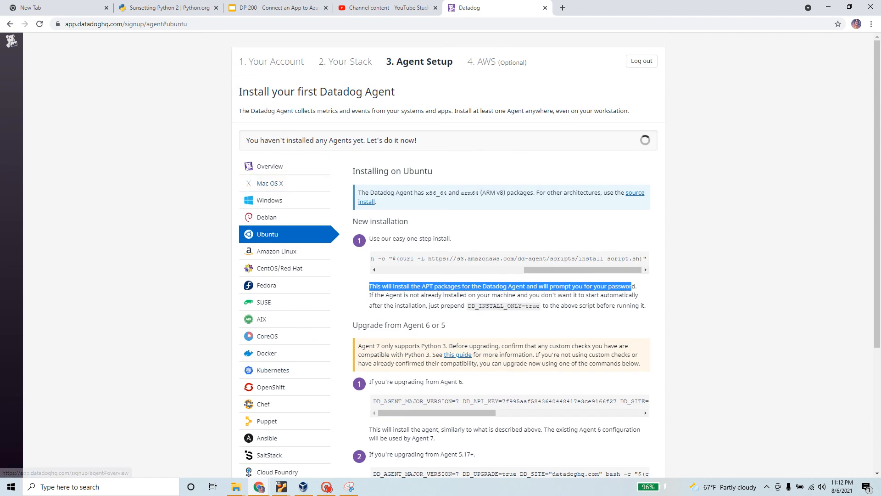
left_click(314, 139)
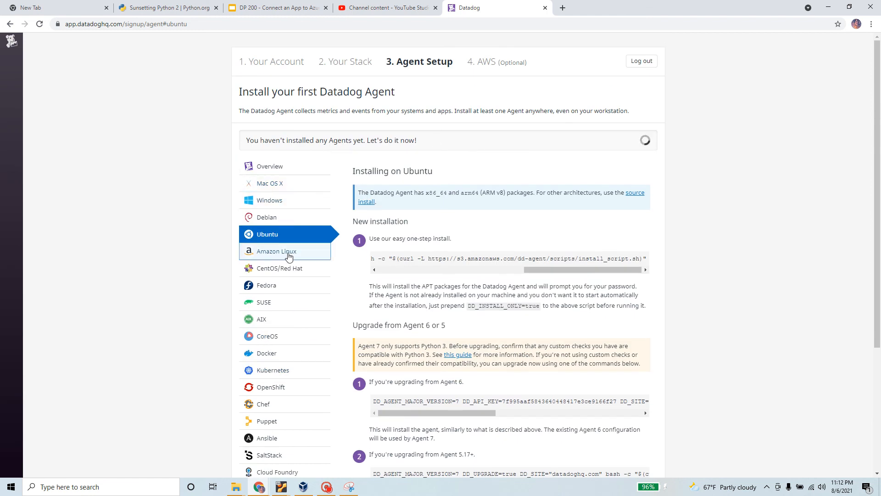
scroll(290, 287, "down", 1)
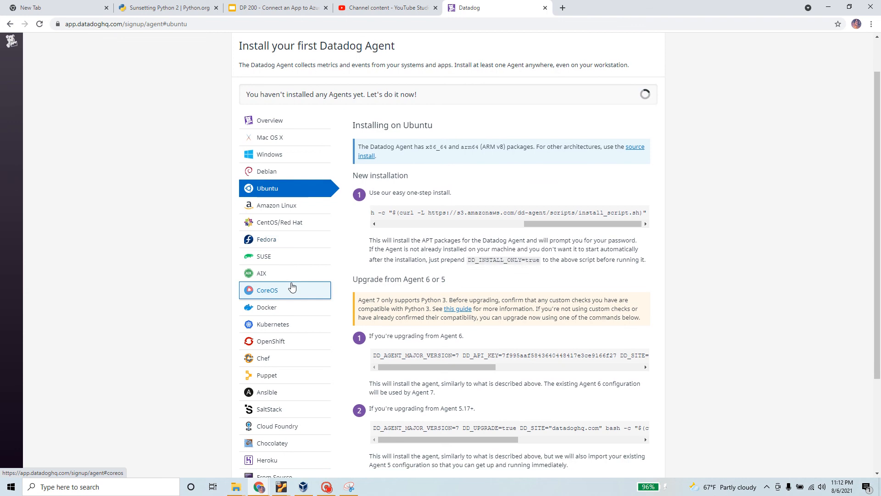
scroll(292, 287, "down", 2)
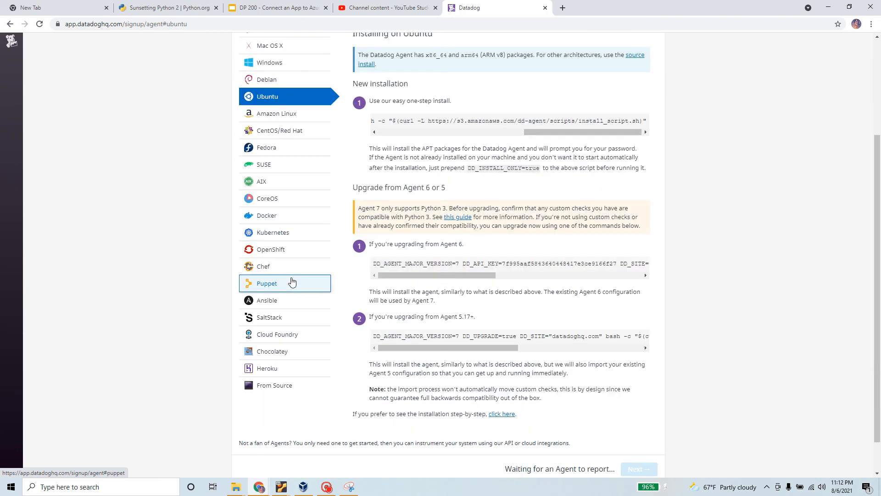
scroll(292, 282, "down", 1)
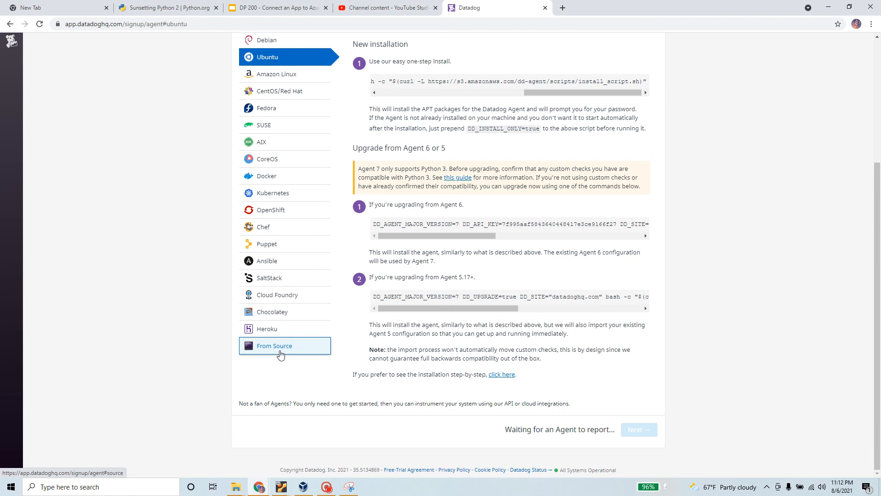
scroll(281, 354, "up", 3)
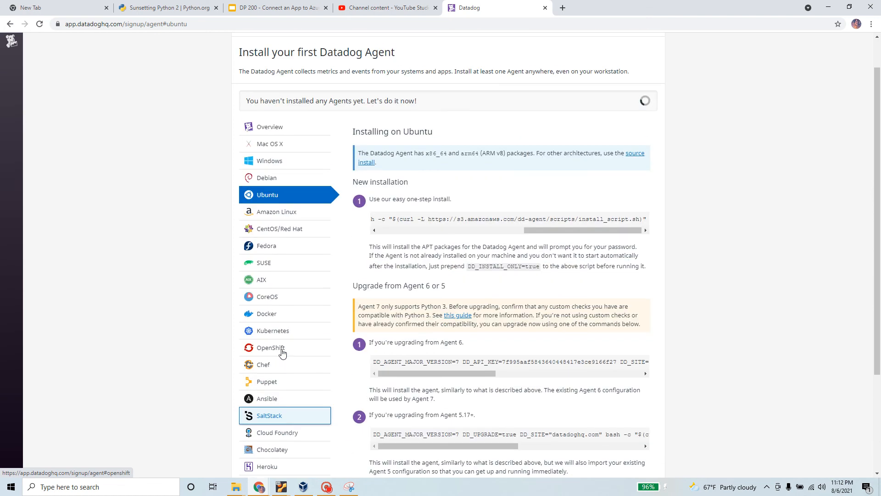
Step: Open the Windows agent instructions and open the 'Datadog Azure documentation' link in a new tab
left_click(272, 170)
scroll(543, 321, "down", 6)
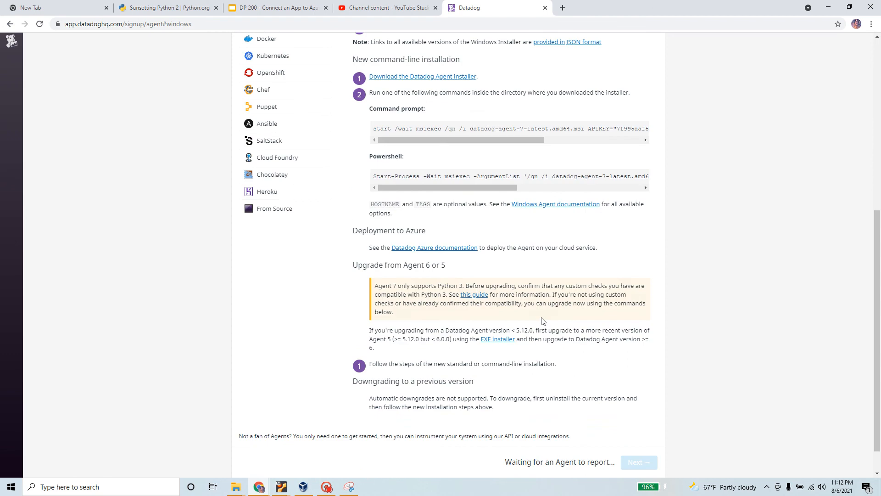
scroll(543, 321, "down", 1)
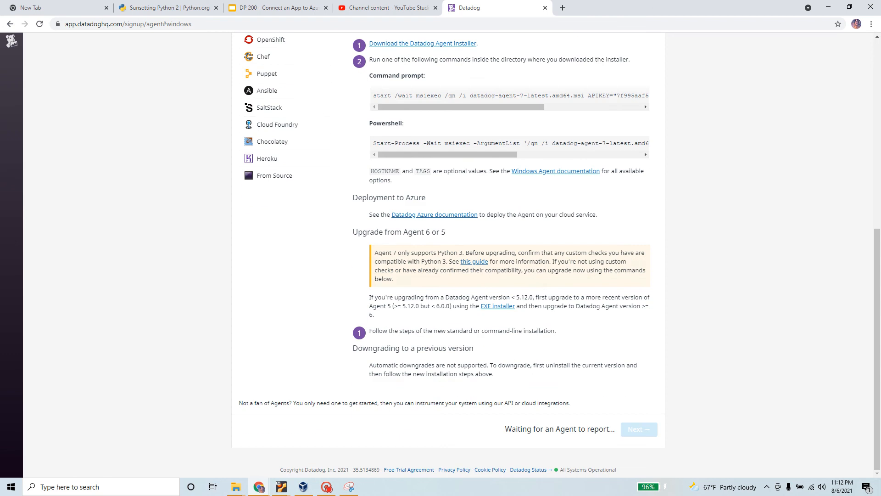
right_click(440, 218)
left_click(483, 223)
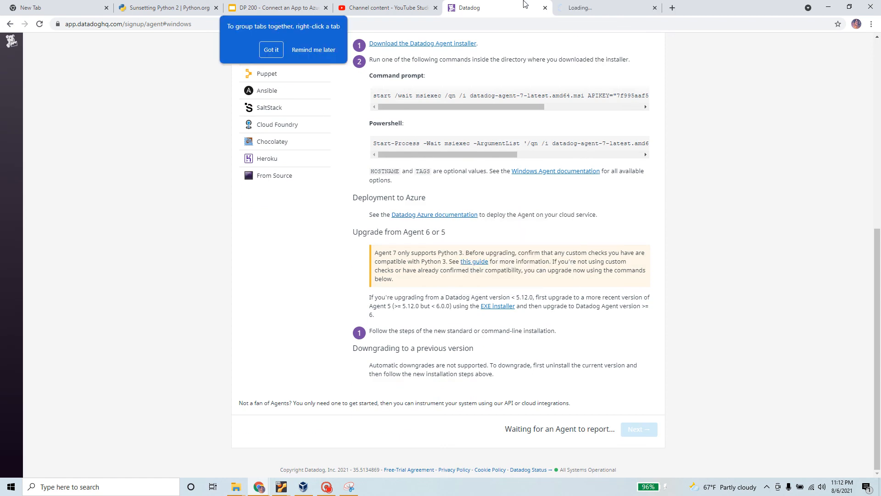
Step: Switch to the Azure docs tab and highlight the az login and az account show commands
left_click(593, 9)
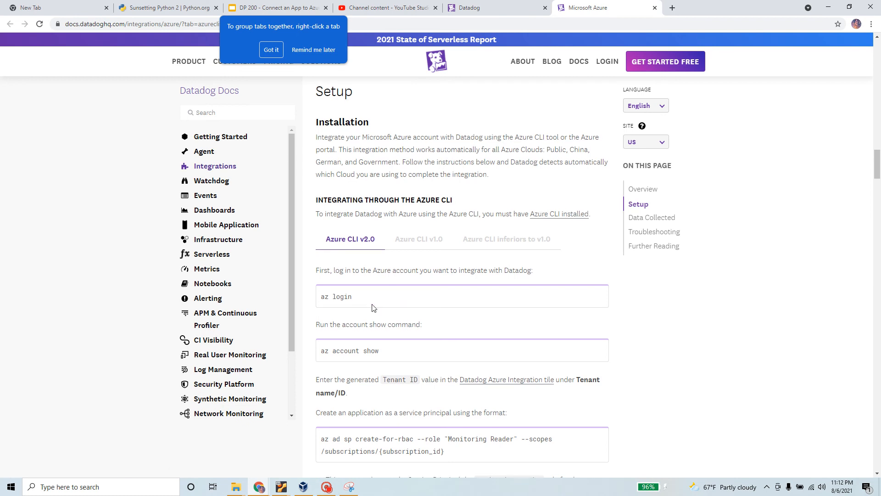
scroll(359, 290, "down", 2)
left_click_drag(357, 210, 320, 210)
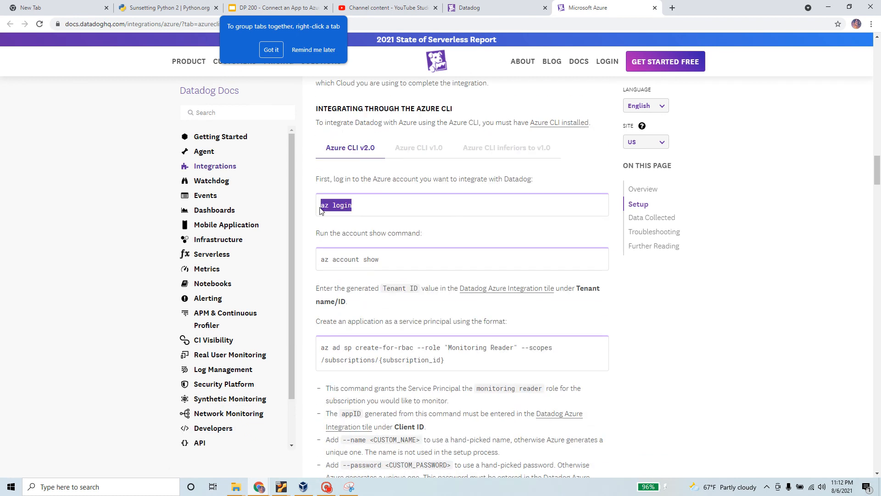
left_click_drag(384, 263, 319, 263)
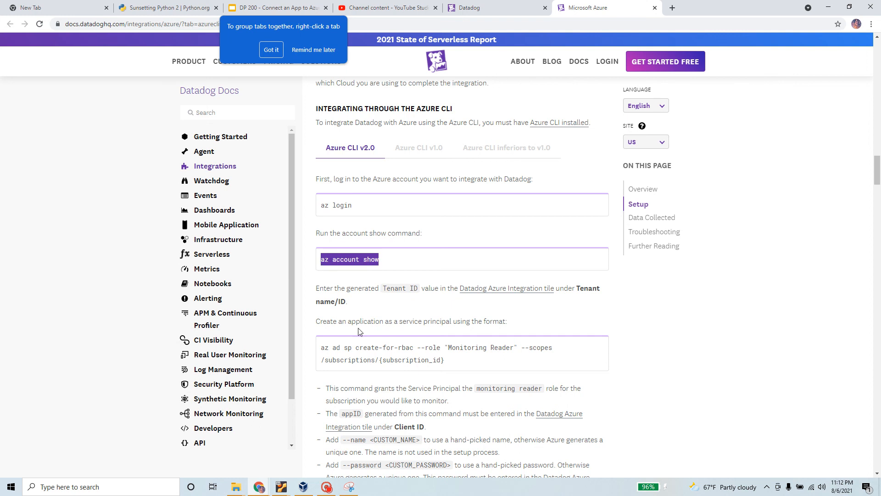
scroll(359, 331, "down", 2)
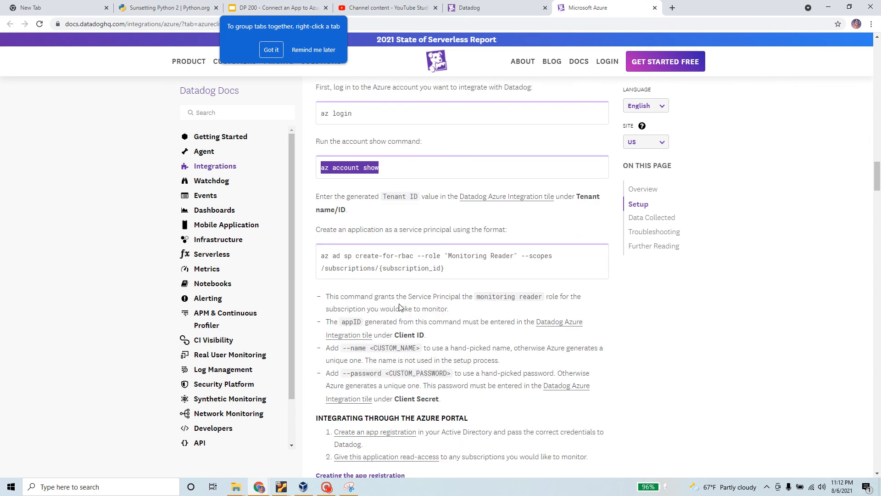
Step: Highlight the service principal sentence and the 'Integrating through the Azure portal' heading, reading down to activity logs
left_click_drag(316, 229, 526, 233)
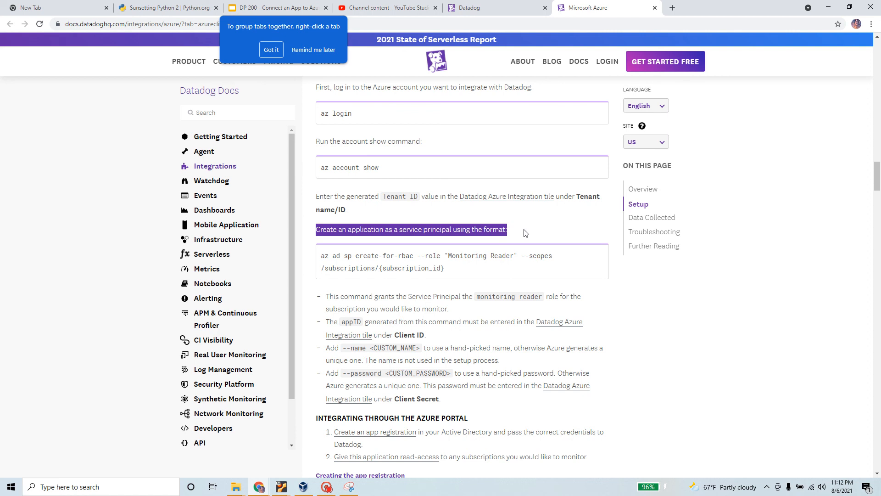
scroll(479, 356, "down", 4)
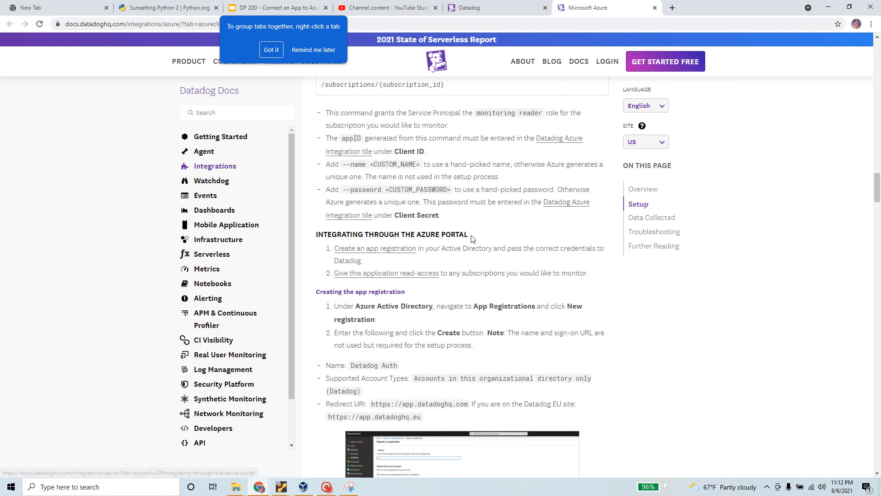
left_click_drag(470, 236, 311, 239)
scroll(311, 239, "up", 2)
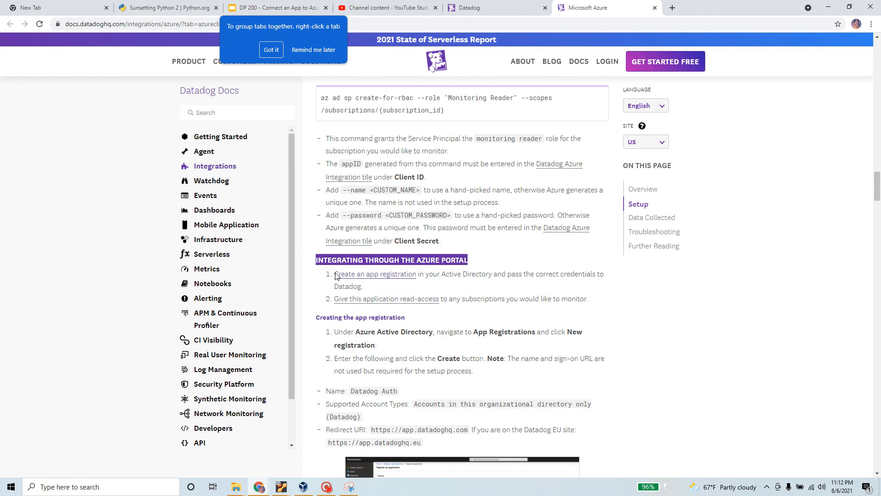
scroll(328, 280, "down", 7)
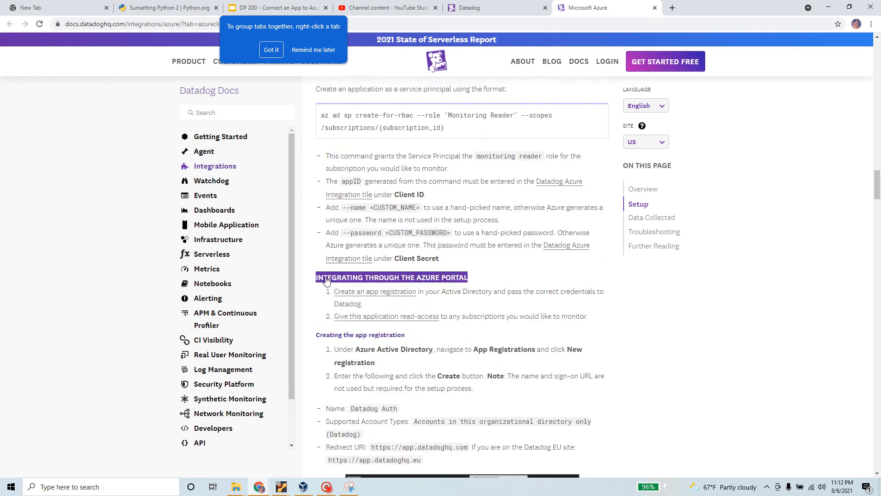
scroll(328, 280, "down", 4)
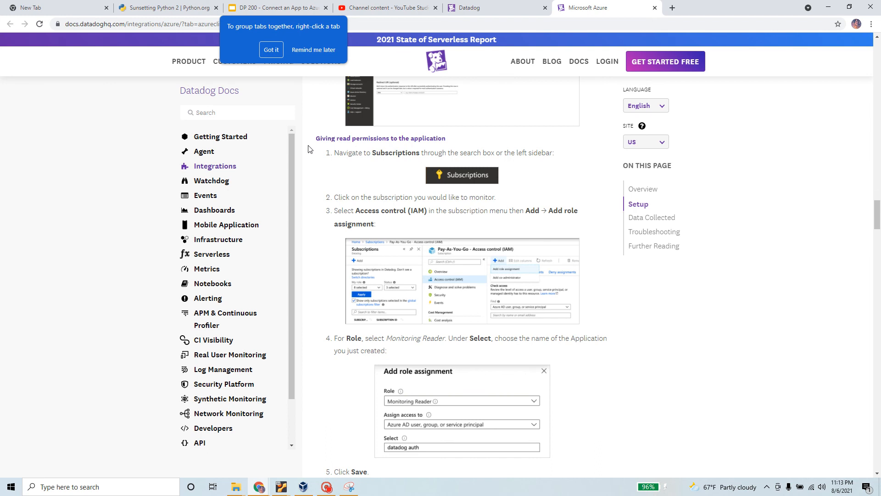
scroll(394, 298, "down", 20)
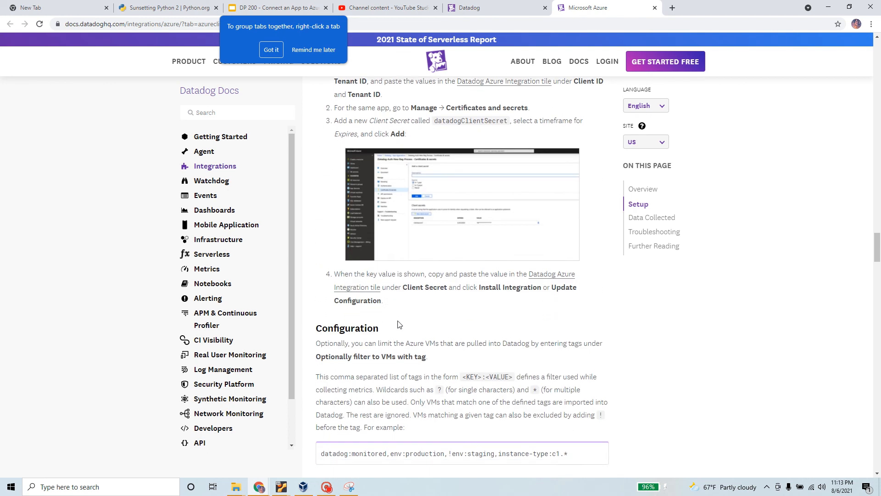
scroll(398, 321, "down", 10)
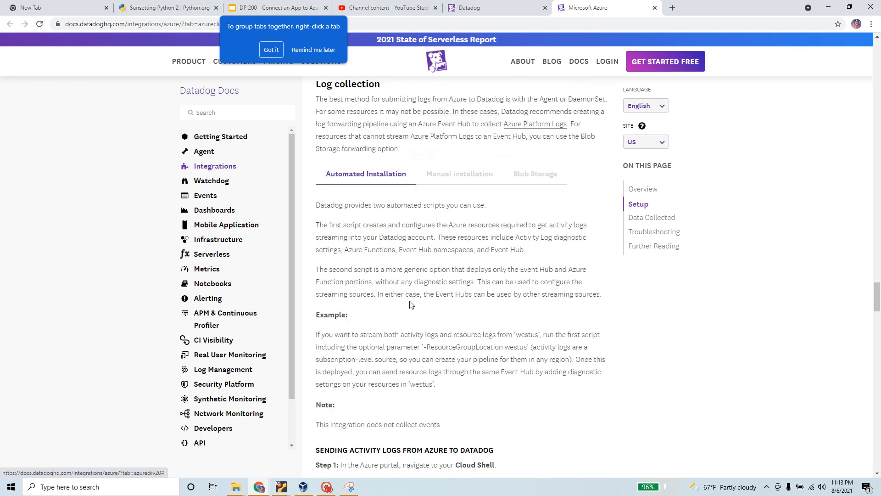
scroll(410, 304, "down", 2)
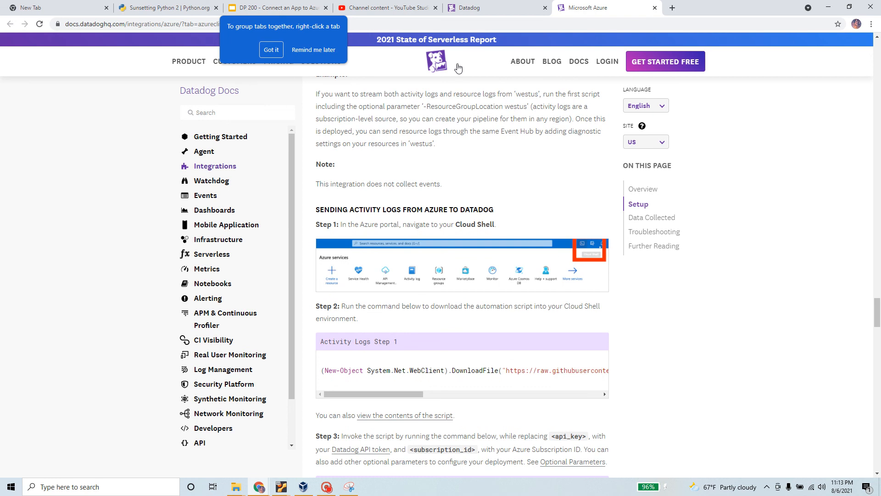
Step: Finish the Datadog Agent Setup wizard on the Windows VM, then go back to the Azure docs in Chrome
left_click(303, 487)
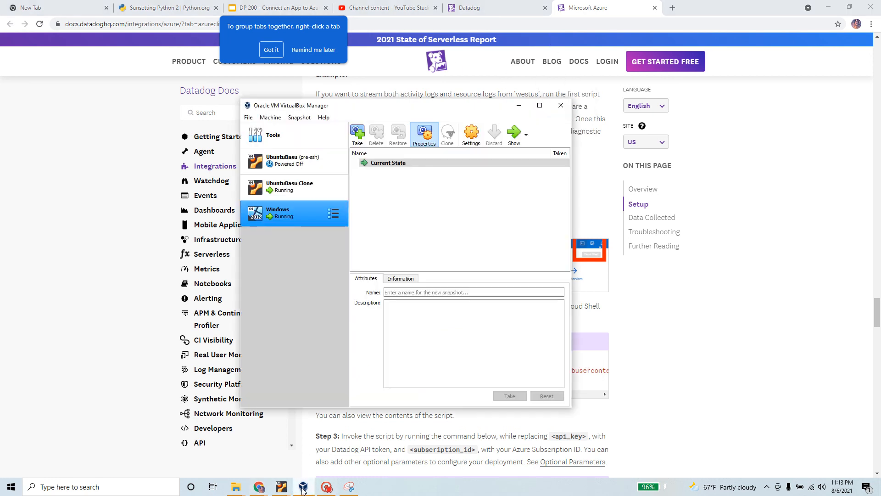
left_click(513, 134)
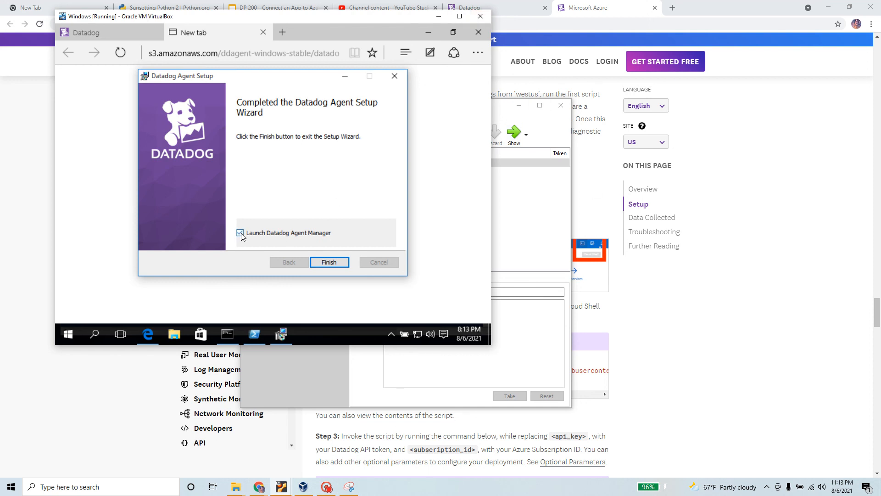
left_click(330, 262)
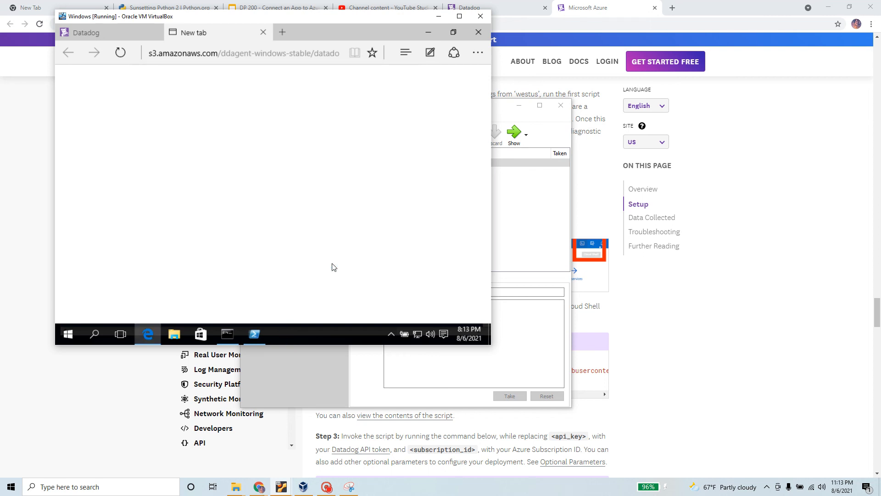
left_click(740, 128)
scroll(221, 195, "down", 8)
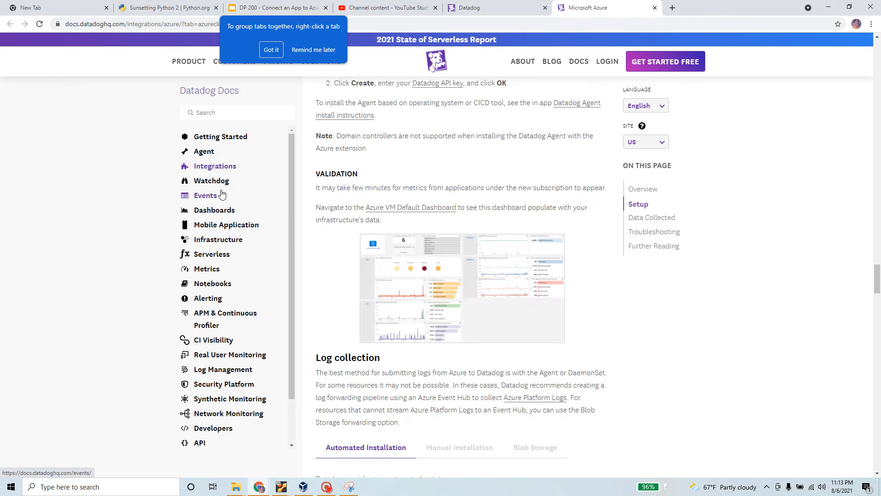
Step: Highlight step 5 about launching the Agent Manager on Datadog's Windows page, then switch to the Windows VM
scroll(222, 195, "up", 7)
left_click(494, 6)
scroll(268, 252, "up", 8)
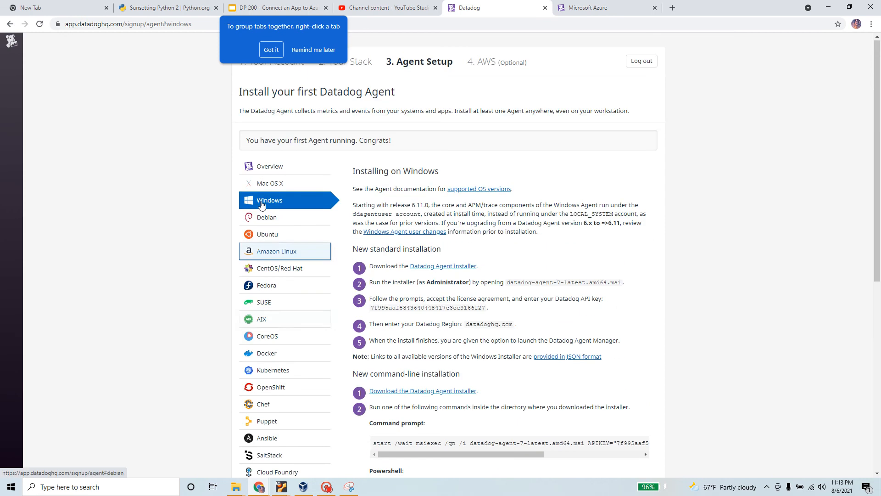
scroll(492, 257, "down", 2)
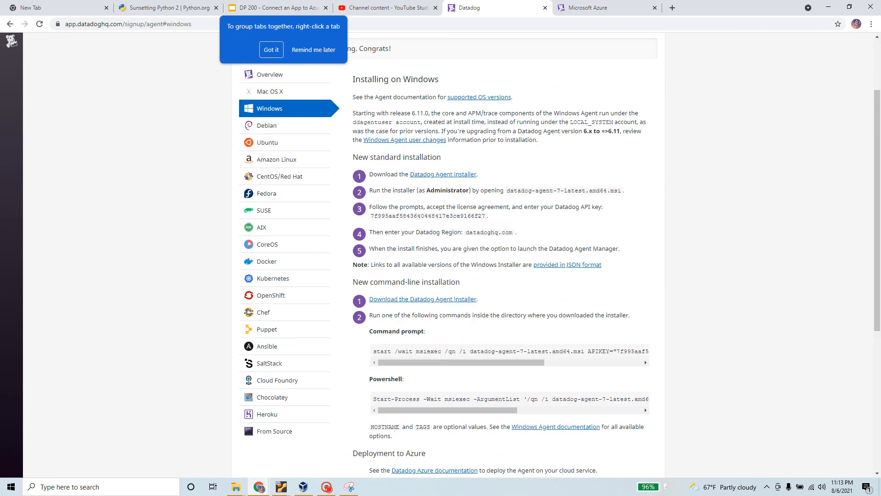
left_click_drag(369, 249, 623, 251)
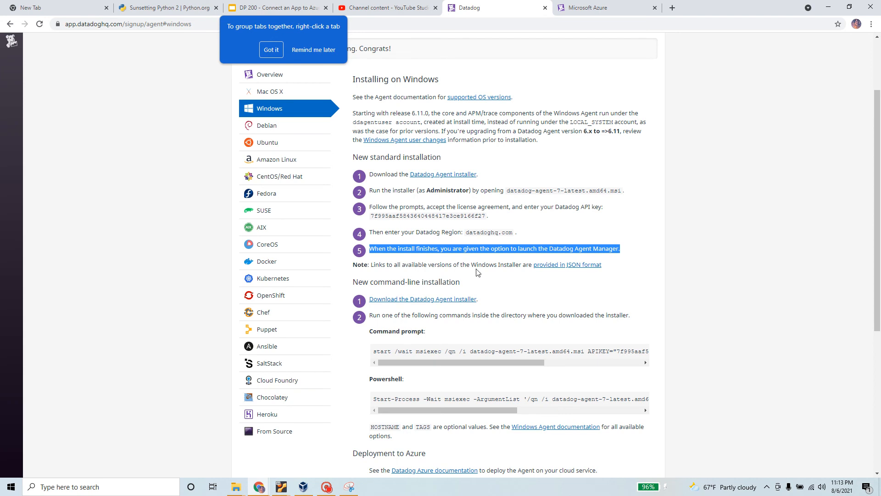
scroll(569, 286, "down", 3)
key("alt+Tab")
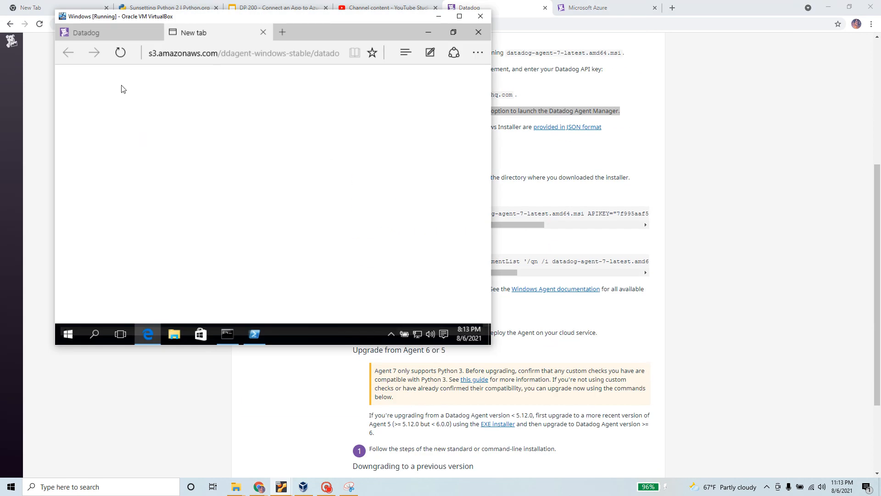
Step: In the Windows VM, minimize PowerShell and refresh Edge's blank download tab, then return to Chrome
left_click(257, 336)
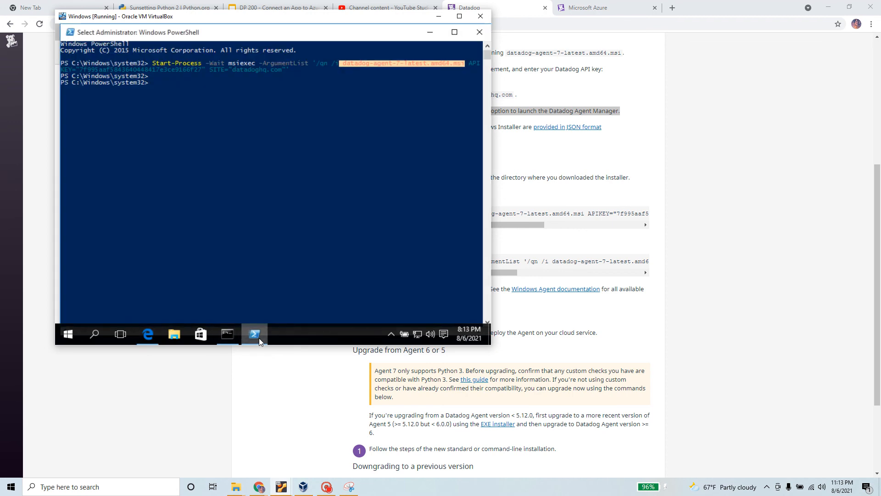
left_click(259, 338)
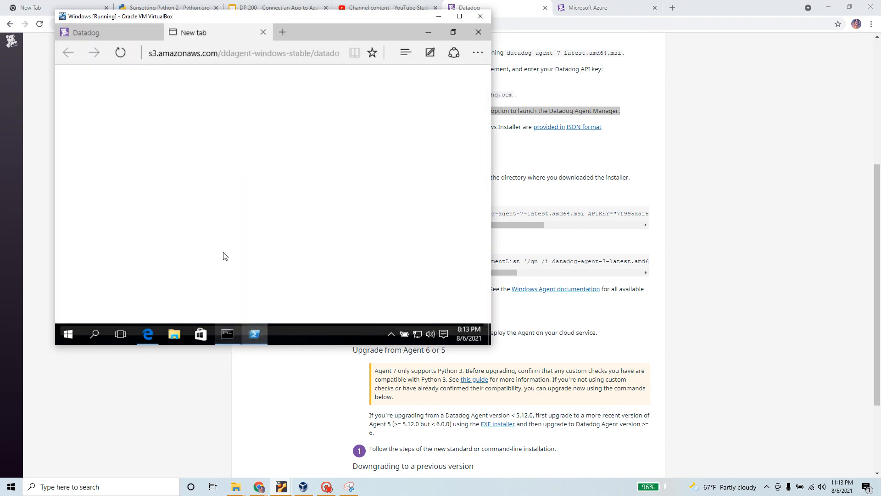
left_click(121, 52)
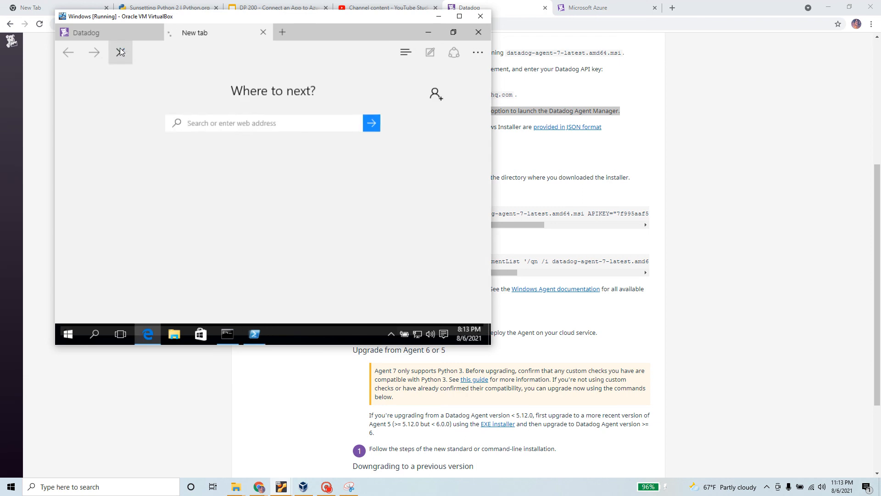
left_click(150, 335)
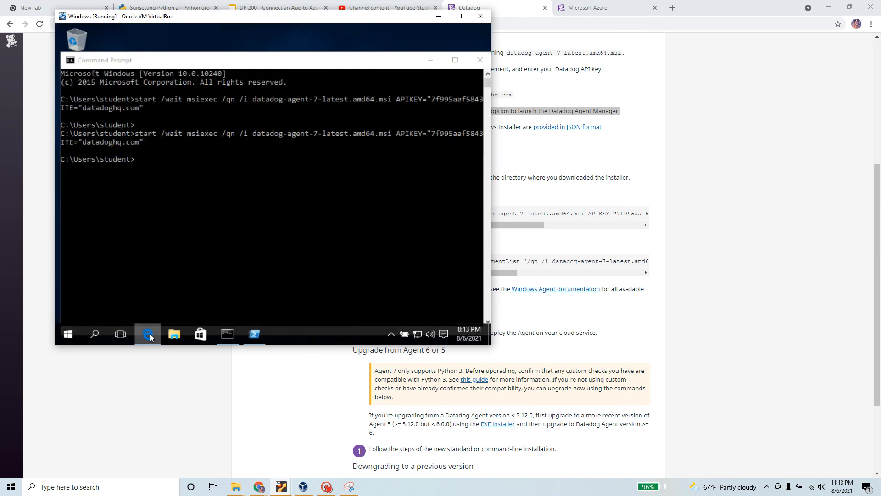
left_click(149, 334)
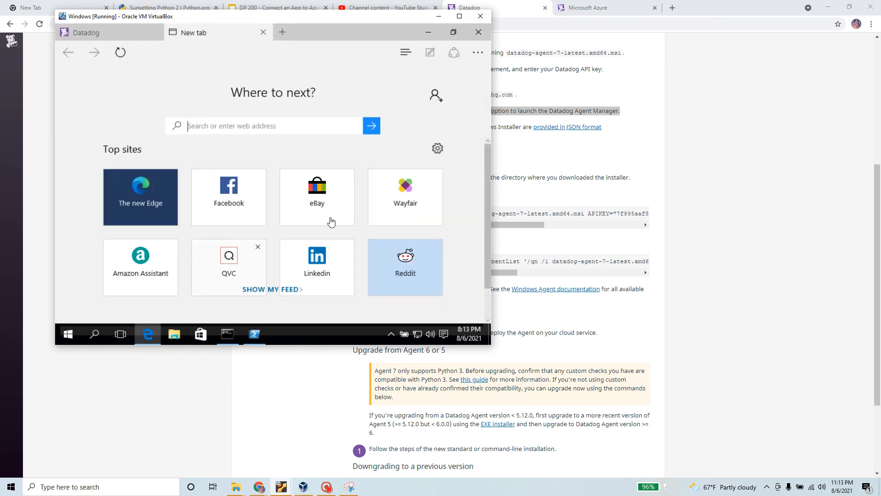
left_click(744, 124)
scroll(412, 239, "up", 5)
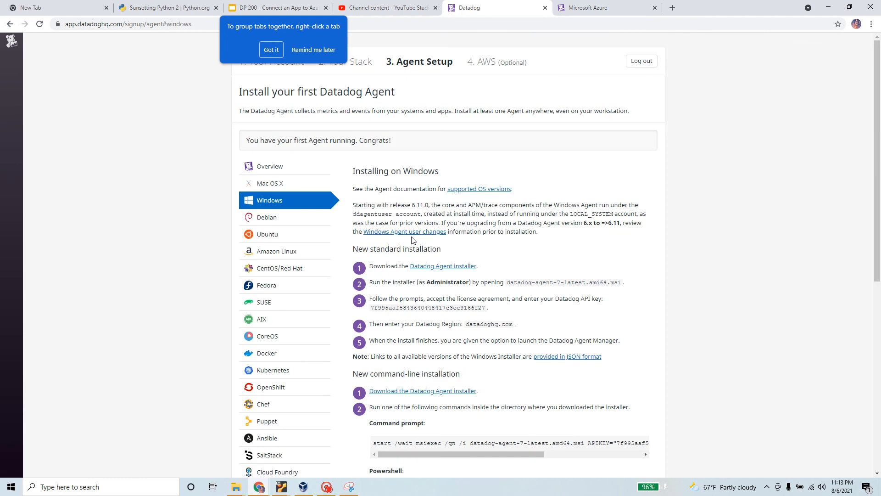
Step: Highlight the 'Your first Datadog Agent is reporting. Congrats!' message and select the page's URL
scroll(494, 198, "down", 8)
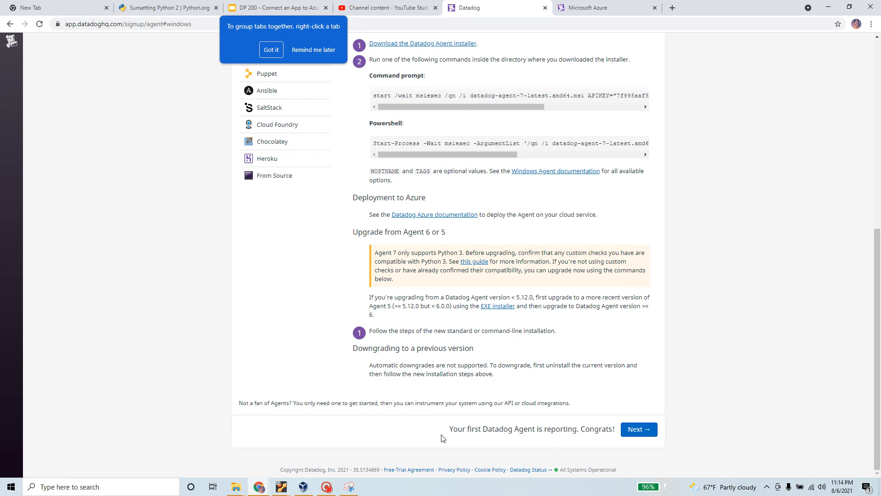
left_click_drag(449, 431, 617, 433)
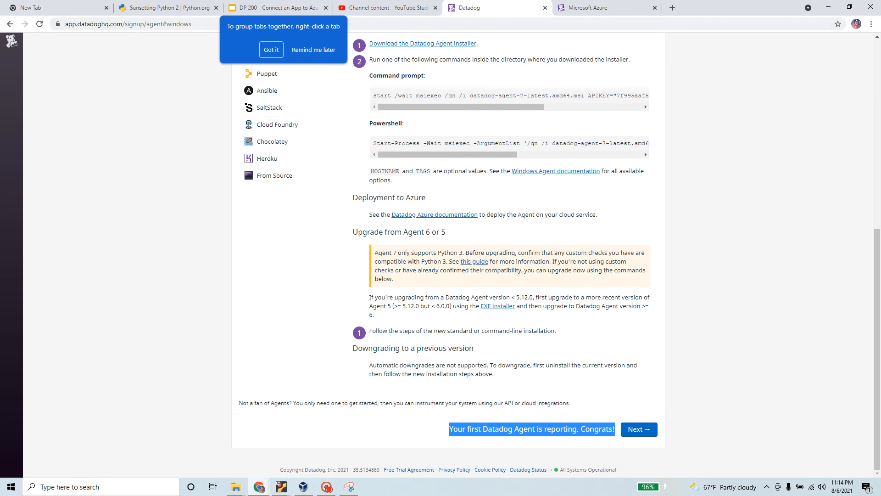
left_click(203, 24)
key("ctrl+a")
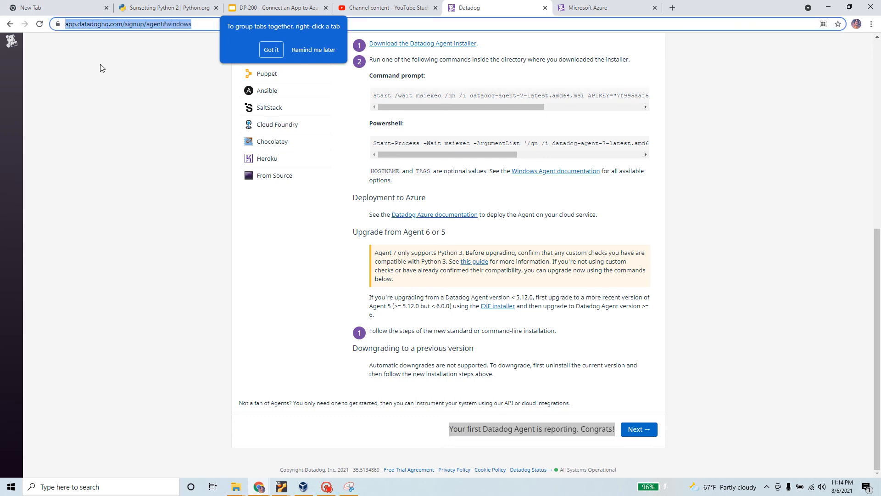
Step: In the Ubuntu terminal, highlight the agent-running message and the stop and start commands, then return to Chrome
mouse_move(284, 491)
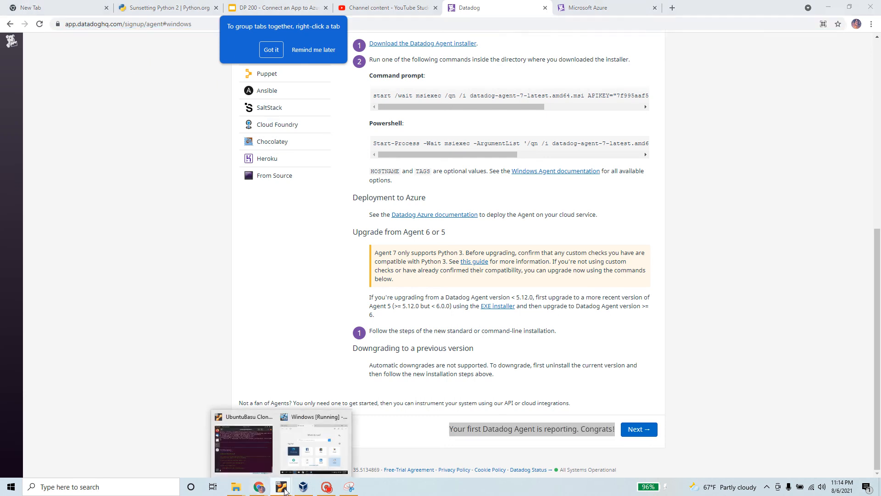
left_click(314, 444)
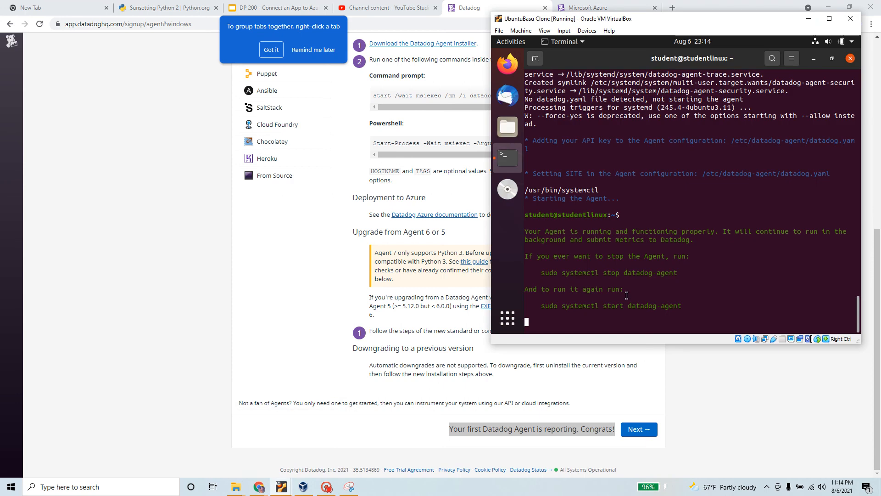
scroll(626, 295, "up", 4)
scroll(629, 292, "down", 4)
left_click_drag(525, 232, 699, 242)
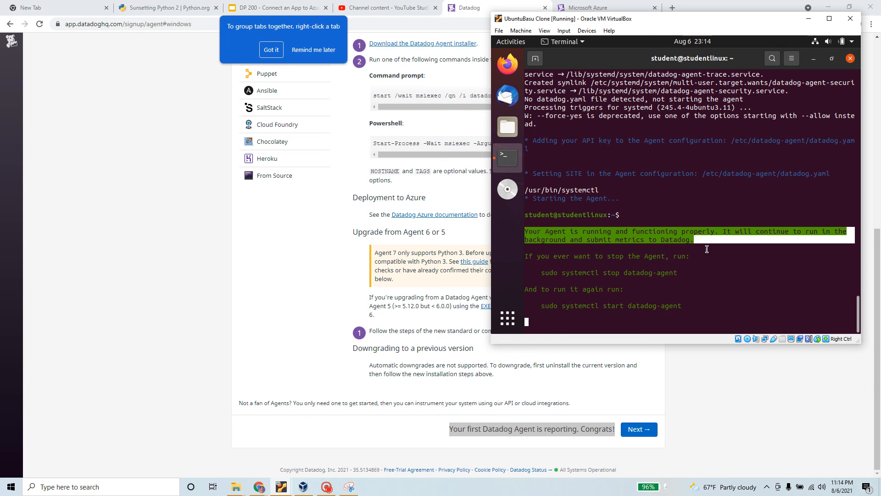
mouse_move(707, 248)
left_mouse_down()
mouse_move(710, 298)
mouse_move(708, 248)
left_mouse_up()
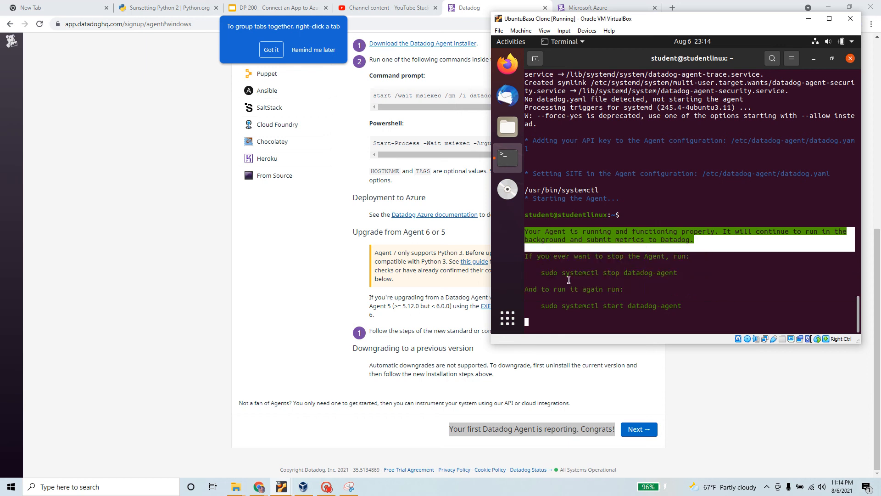
left_click_drag(541, 273, 683, 275)
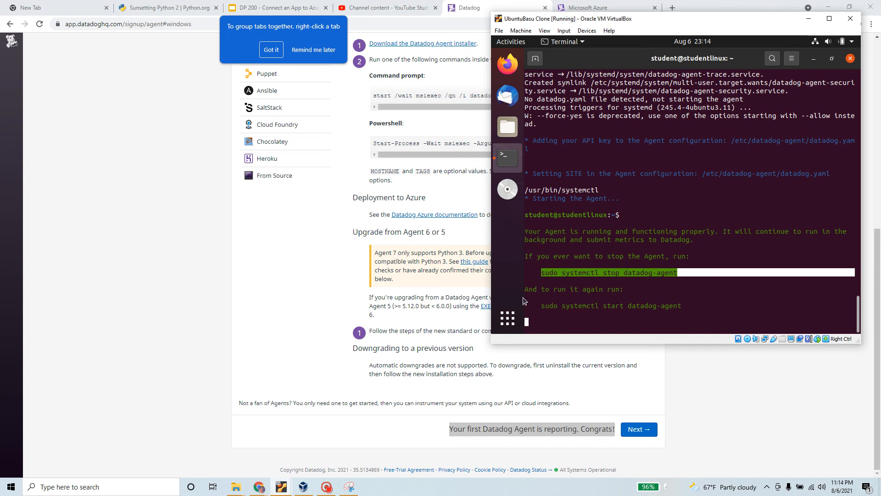
left_click_drag(537, 305, 689, 306)
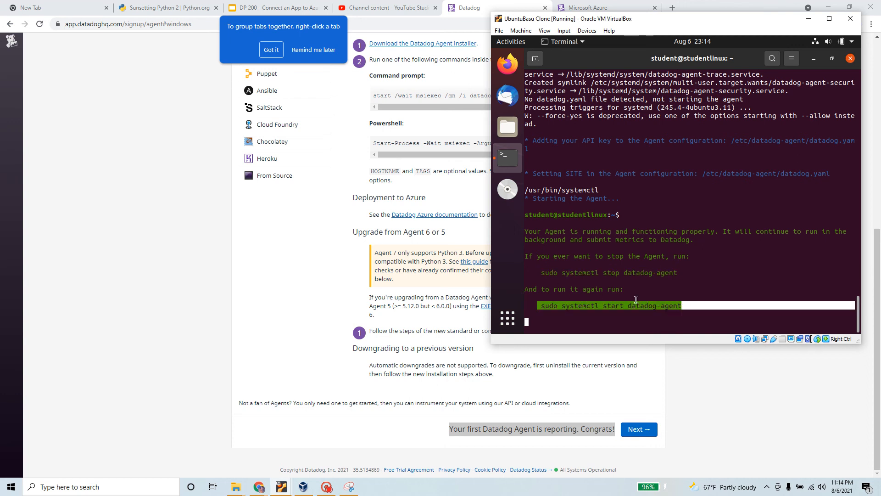
left_click(657, 398)
scroll(447, 225, "up", 4)
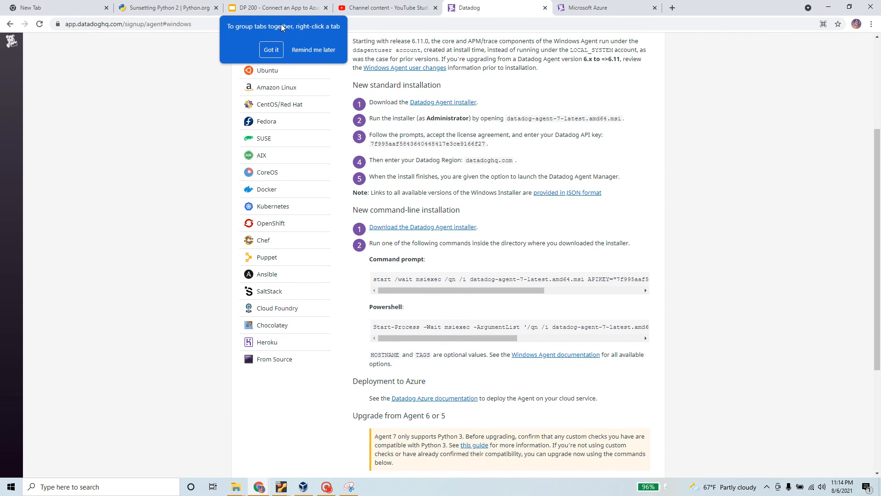
Step: Dismiss the tab-grouping tip, continue past agent setup with Next, and skip connecting an AWS account
left_click(271, 50)
scroll(637, 395, "down", 1)
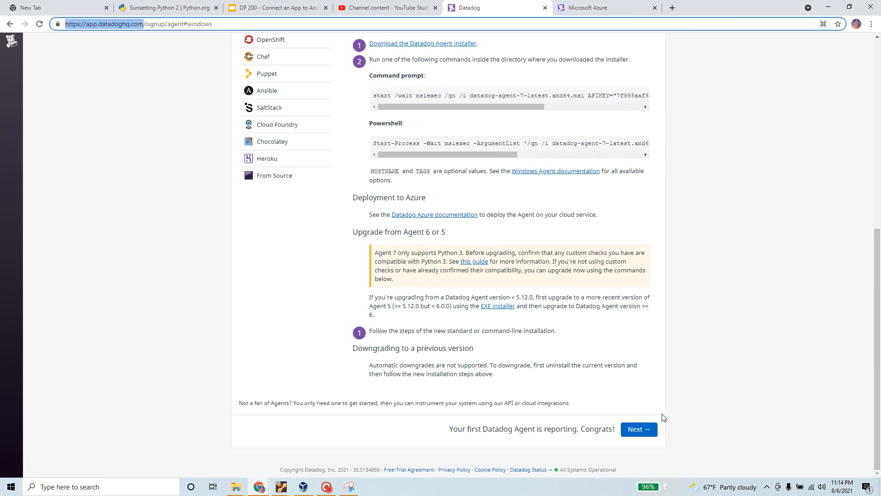
left_click(637, 431)
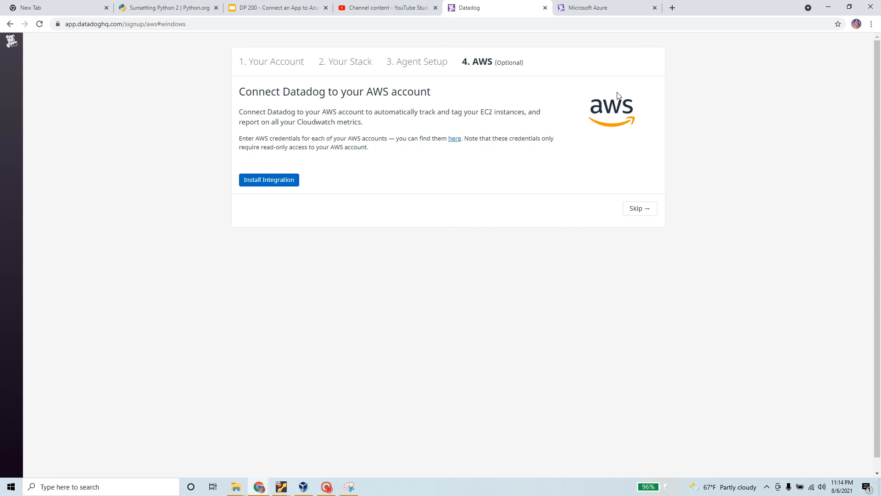
left_click(642, 213)
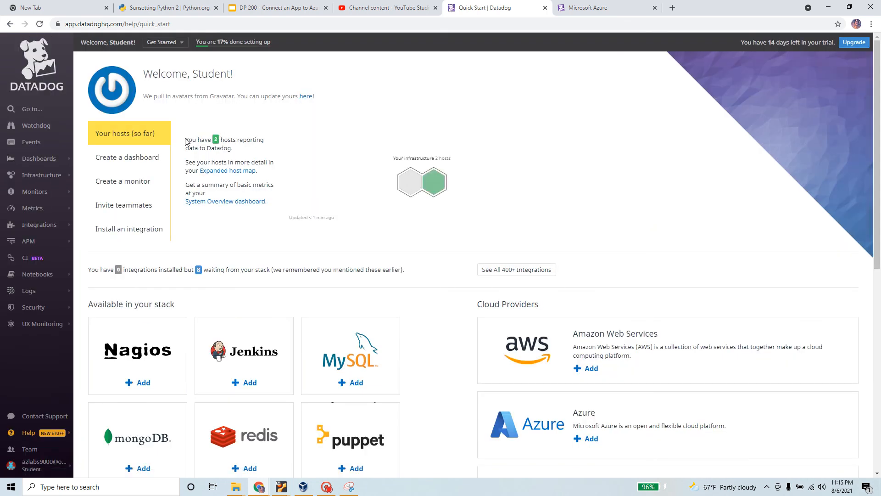
left_click_drag(185, 139, 243, 140)
left_click(272, 155)
left_click(303, 486)
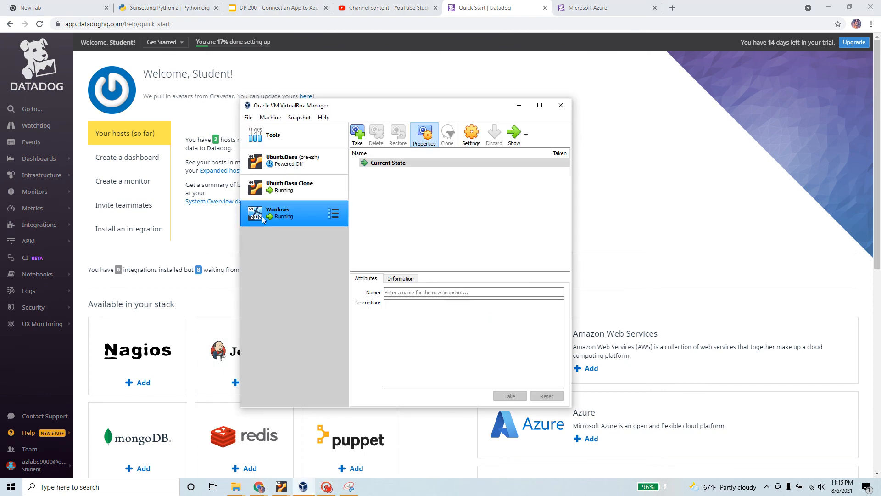
left_click(298, 185, "ctrl")
left_click(195, 127)
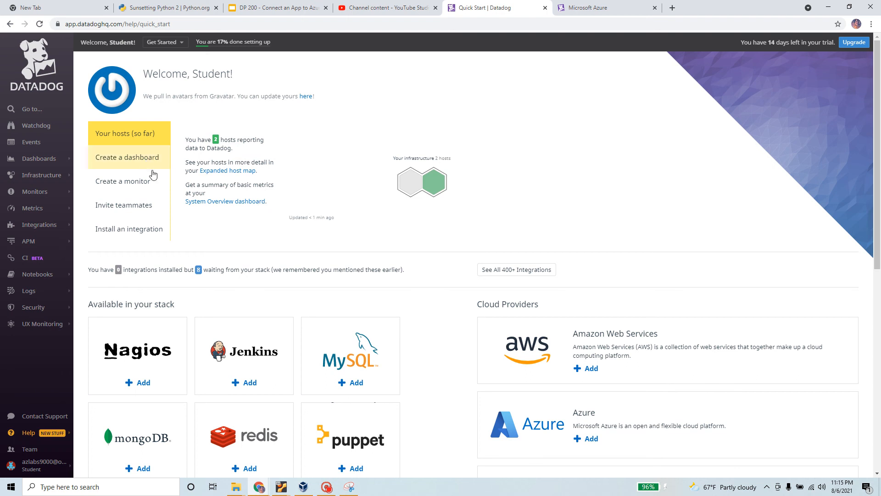
scroll(326, 301, "down", 6)
scroll(334, 313, "up", 3)
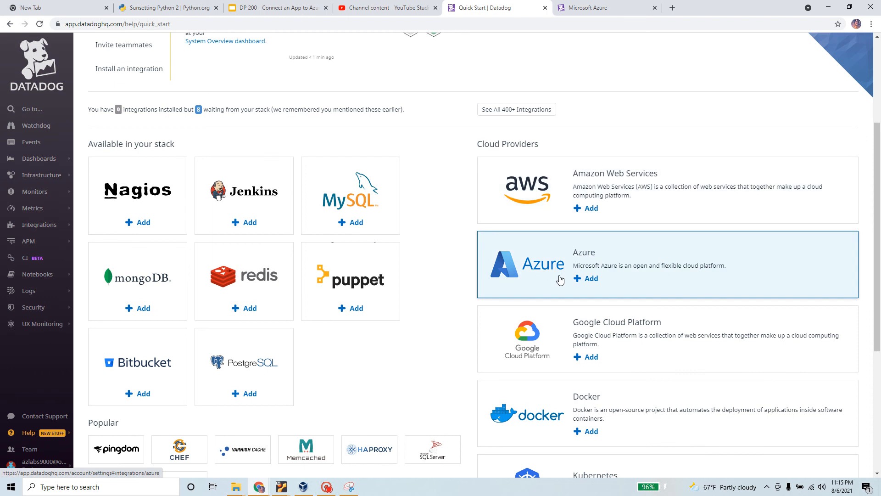
scroll(559, 279, "down", 2)
scroll(555, 318, "down", 2)
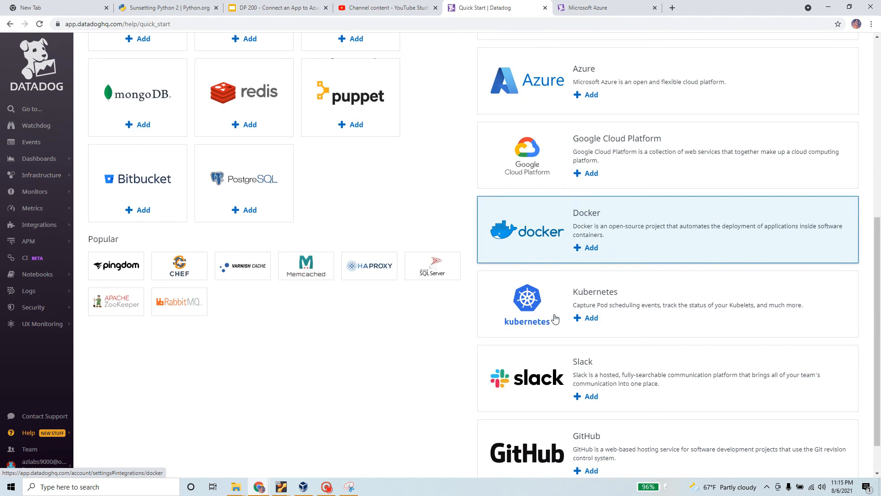
scroll(553, 321, "down", 1)
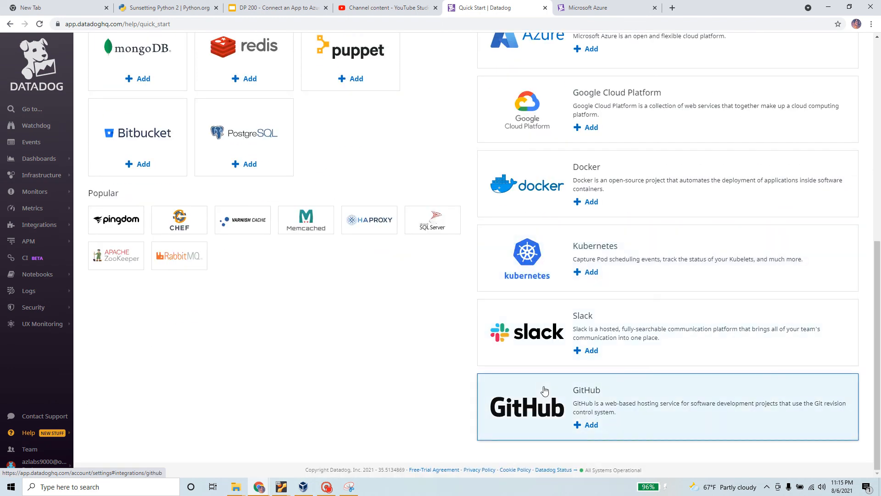
scroll(537, 351, "up", 5)
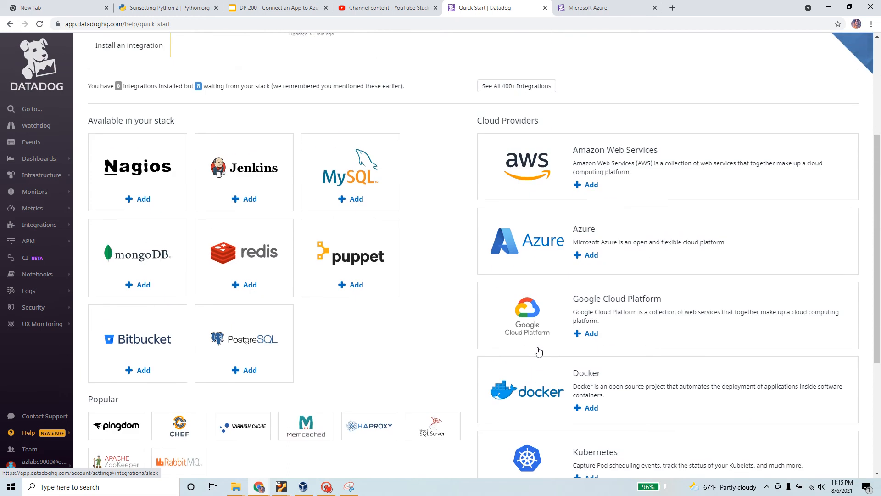
scroll(539, 352, "up", 3)
scroll(206, 221, "down", 2)
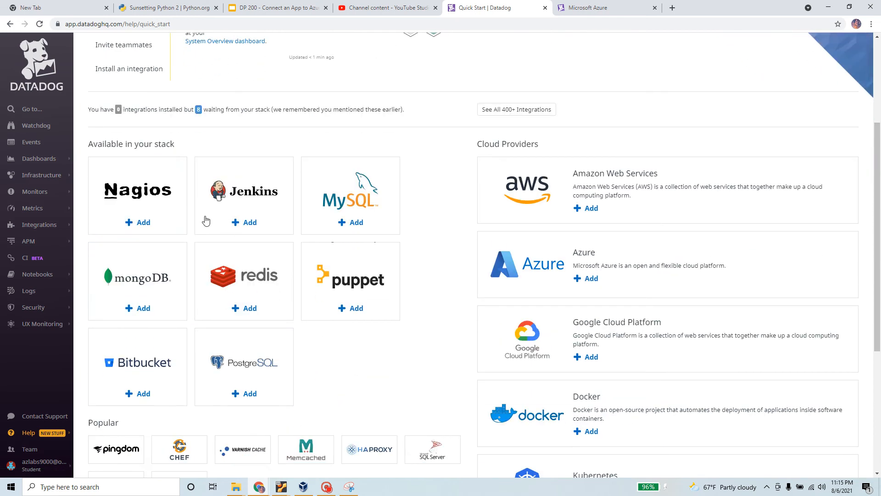
scroll(346, 343, "up", 3)
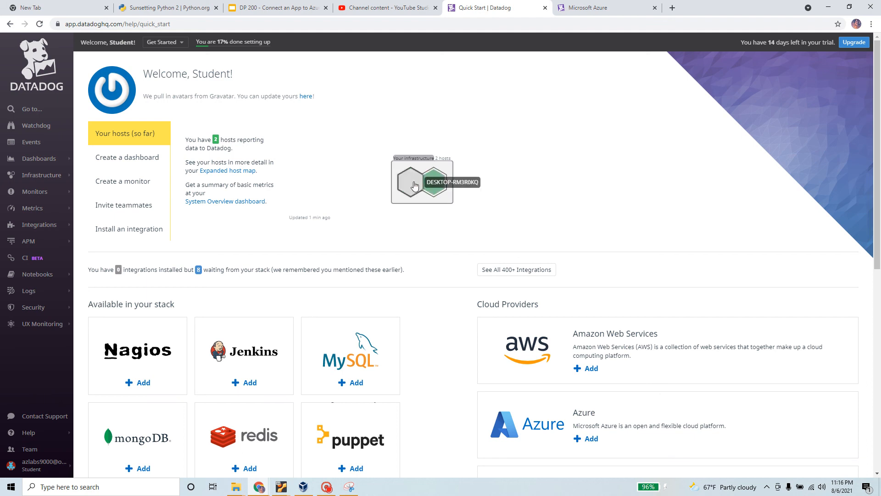
Step: Run hostname in the Windows VM's Command Prompt and compare DESKTOP-RM3R0KQ with Datadog's host map
left_click(303, 486)
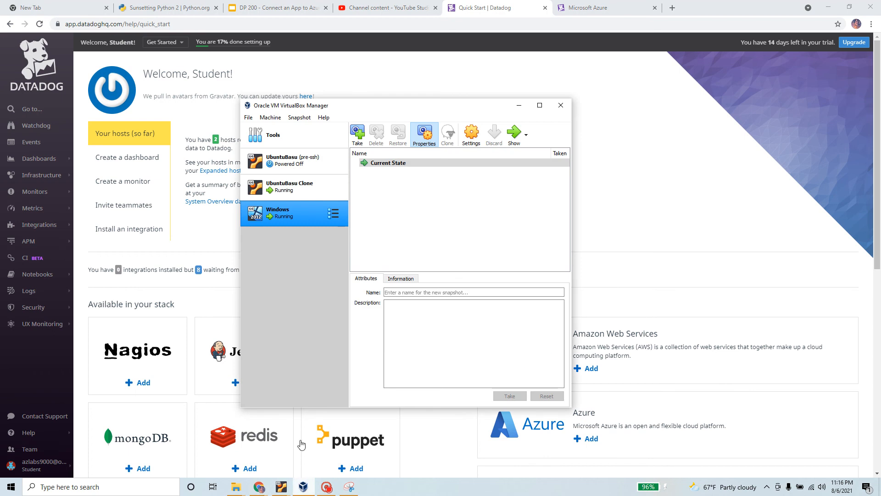
left_click(513, 134)
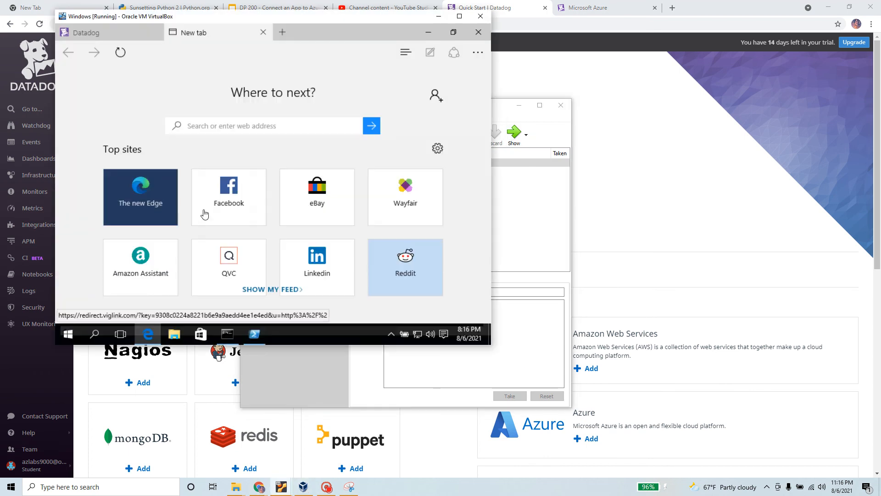
left_click(228, 334)
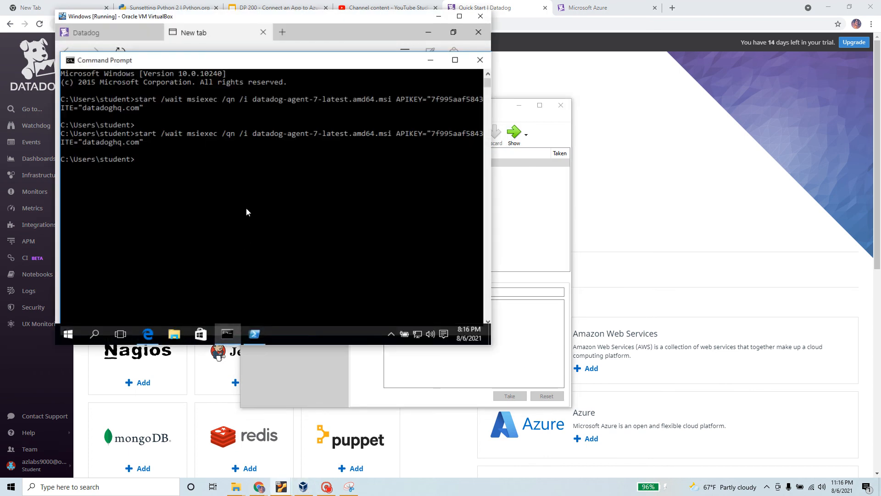
left_click(246, 210)
type("hostname")
key("Return")
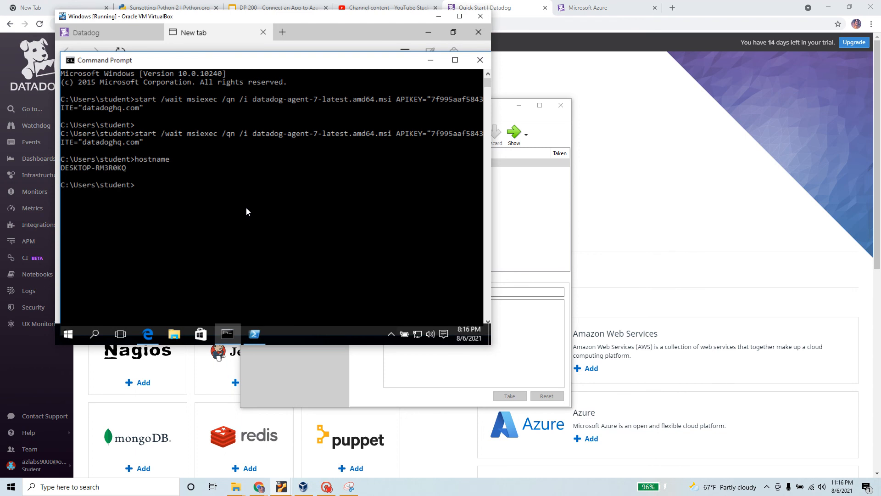
left_click_drag(130, 170, 65, 171)
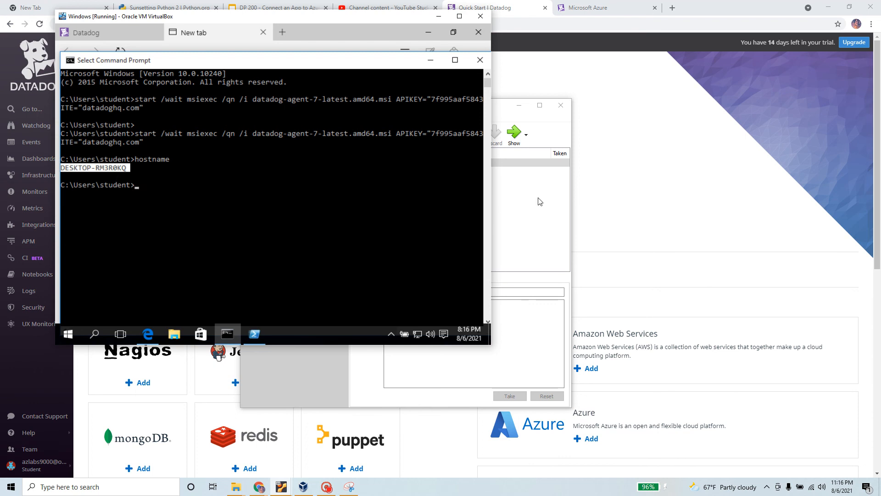
left_click(598, 188)
mouse_move(412, 186)
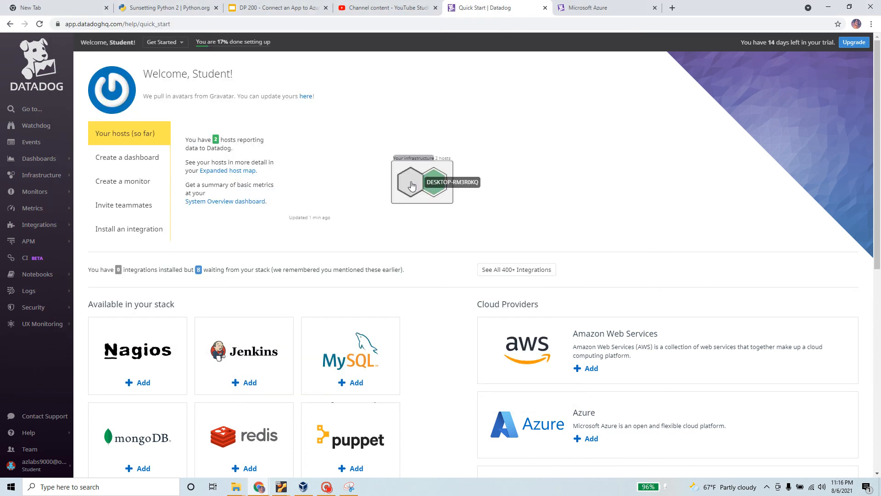
key("alt+Tab")
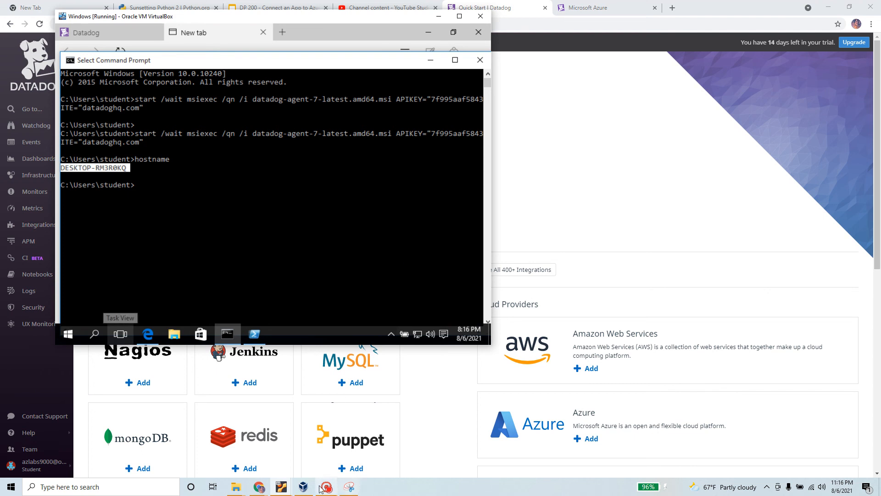
Step: Run hostname in the Ubuntu VM terminal to confirm it prints studentlinux, then go back to Datadog
mouse_move(289, 489)
left_click(250, 450)
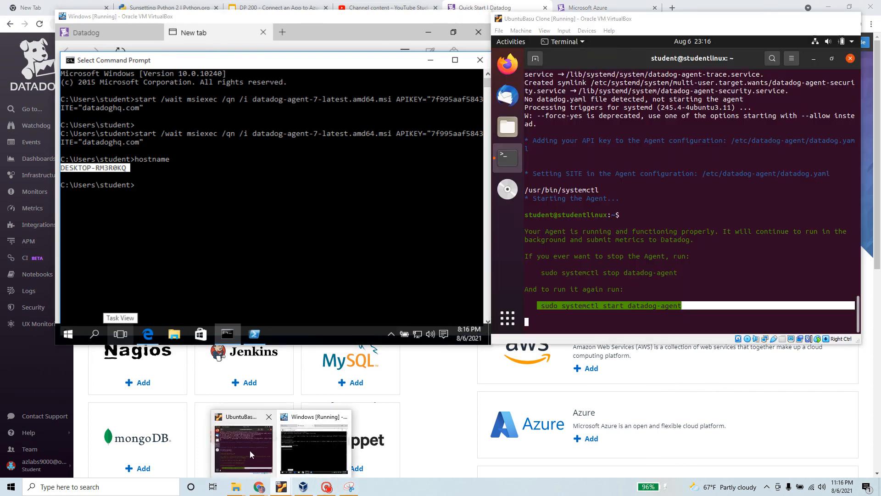
left_click(536, 59)
type("ho")
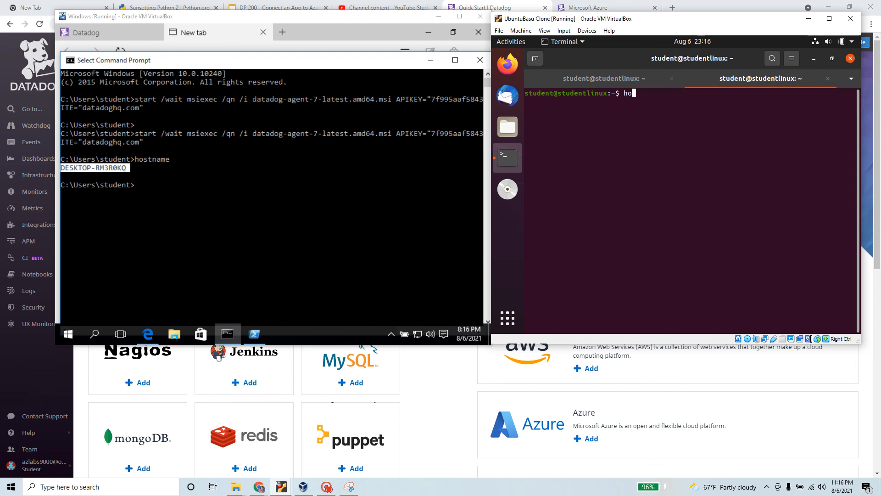
type("stname")
key("Return")
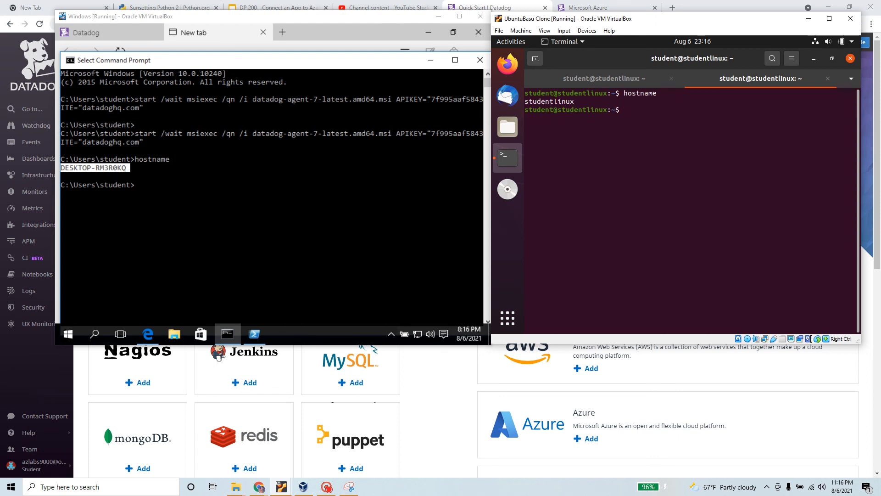
triple_click(567, 105)
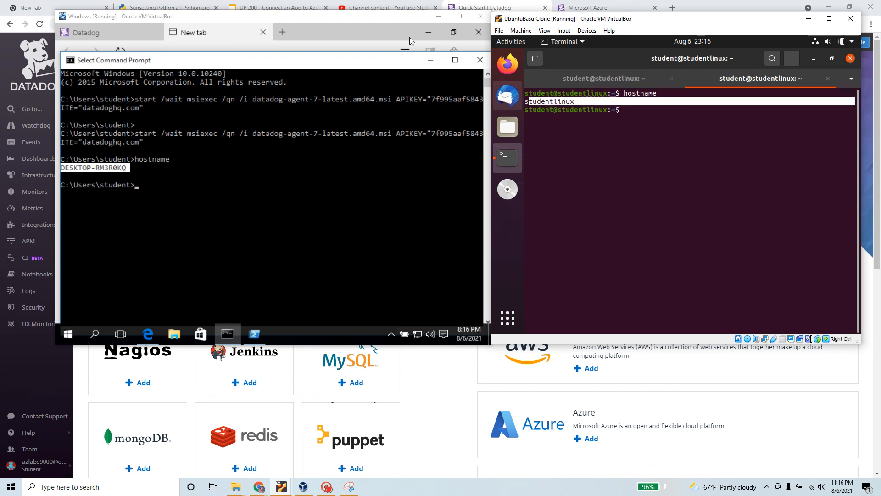
left_click(455, 454)
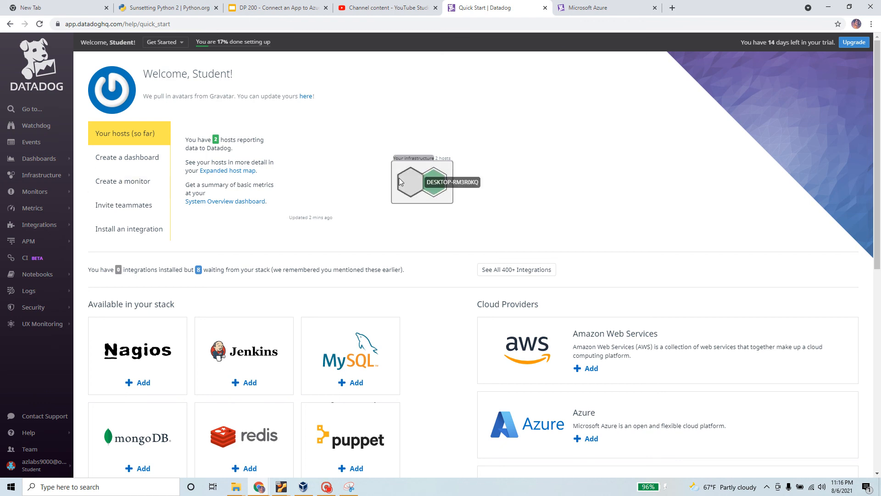
Step: Inspect the grey host hexagon, then show the Quick Start 'Create a dashboard' guide
left_click(411, 186)
scroll(436, 185, "down", 1)
scroll(436, 186, "down", 2)
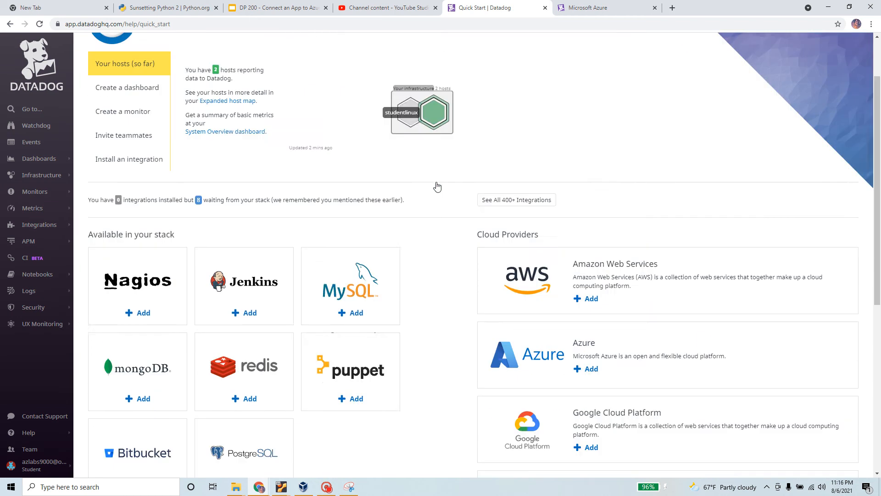
scroll(434, 186, "up", 2)
left_click_drag(196, 42, 825, 43)
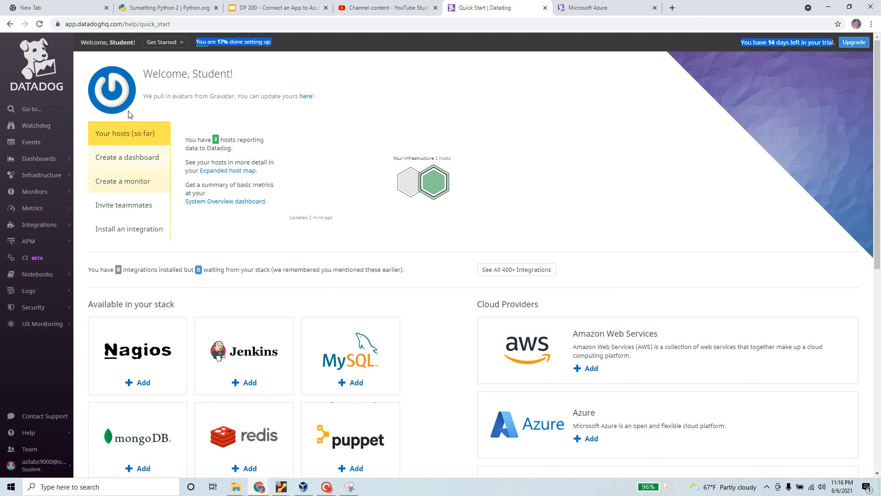
left_click(122, 160)
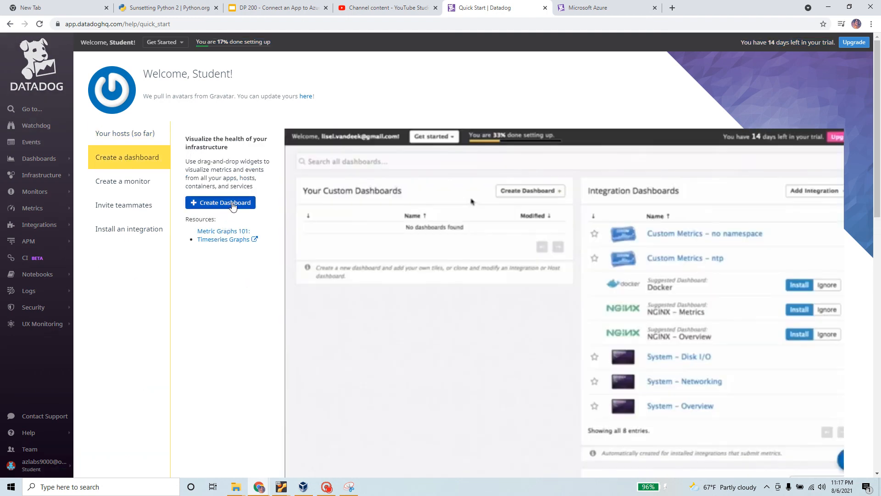
Step: Create a blank dashboard titled 'test dashboard'
left_click(232, 202)
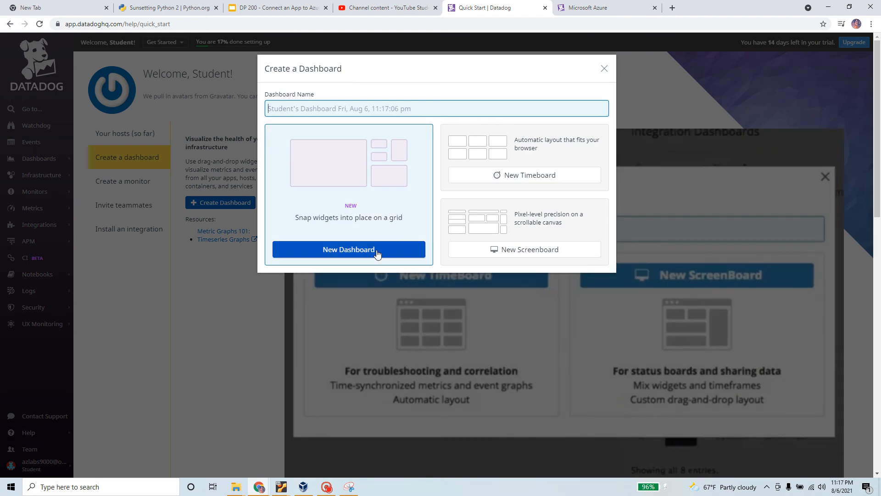
left_click(376, 252)
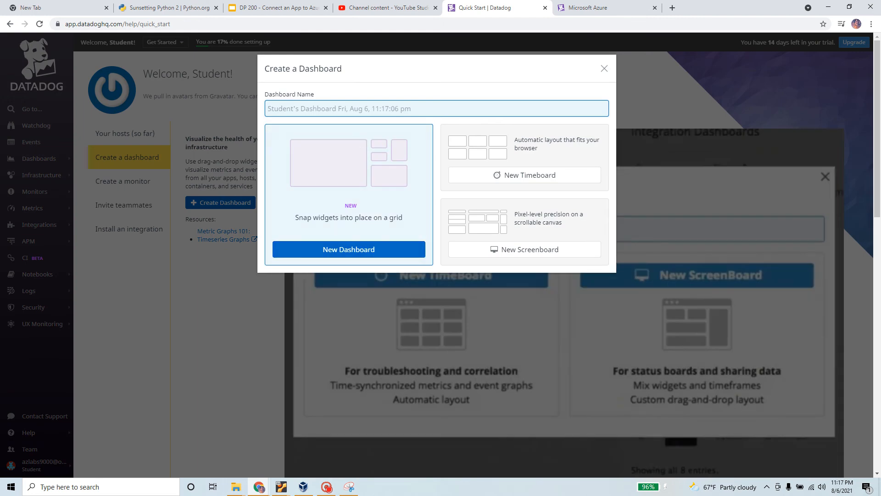
type("test")
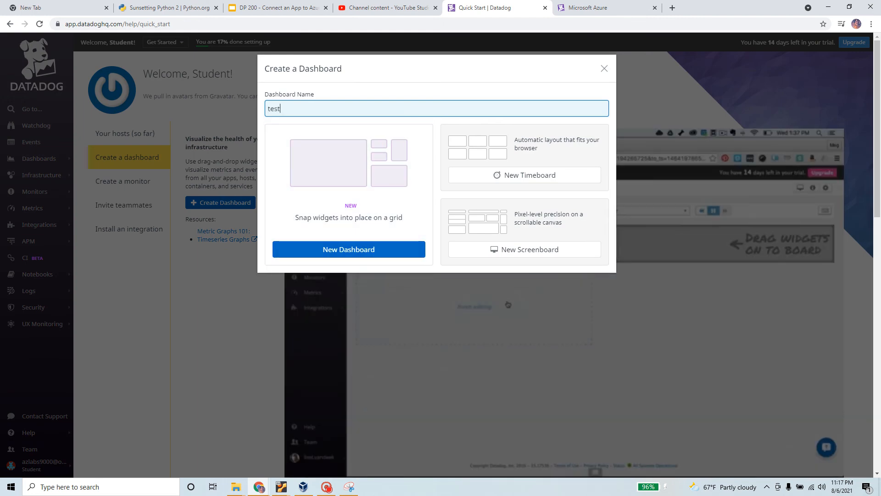
type(" dashboard")
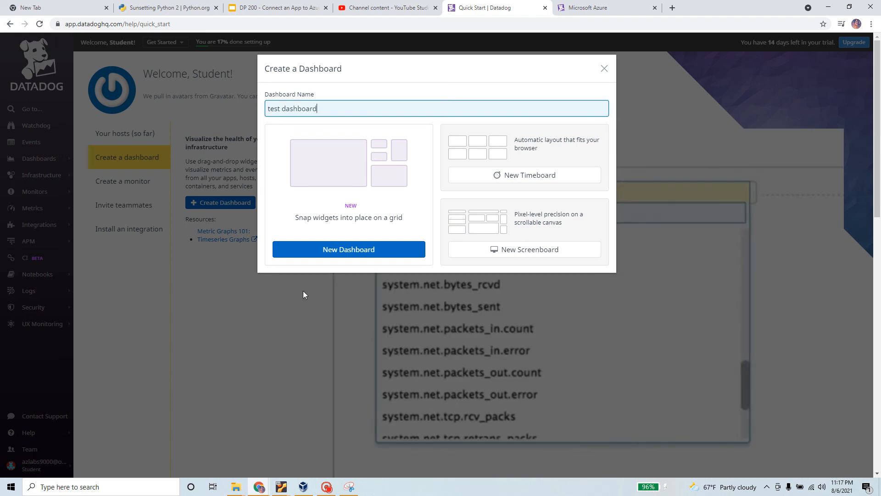
left_click(371, 254)
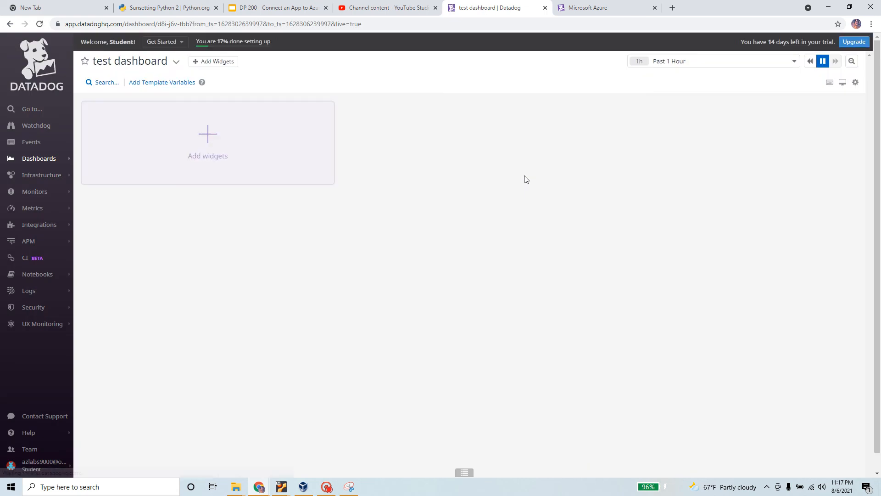
Step: Add and save a Query Value widget showing avg:system.cpu.user{*} from the Metrics source
left_click(221, 138)
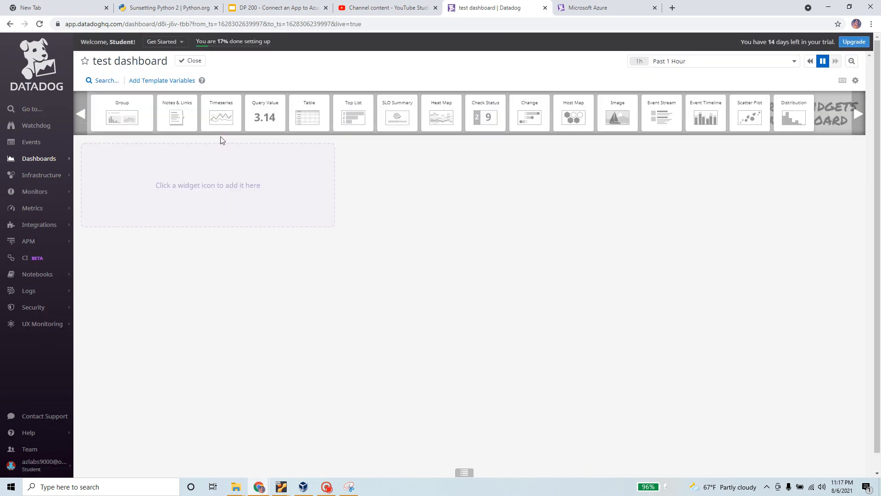
left_click(271, 118)
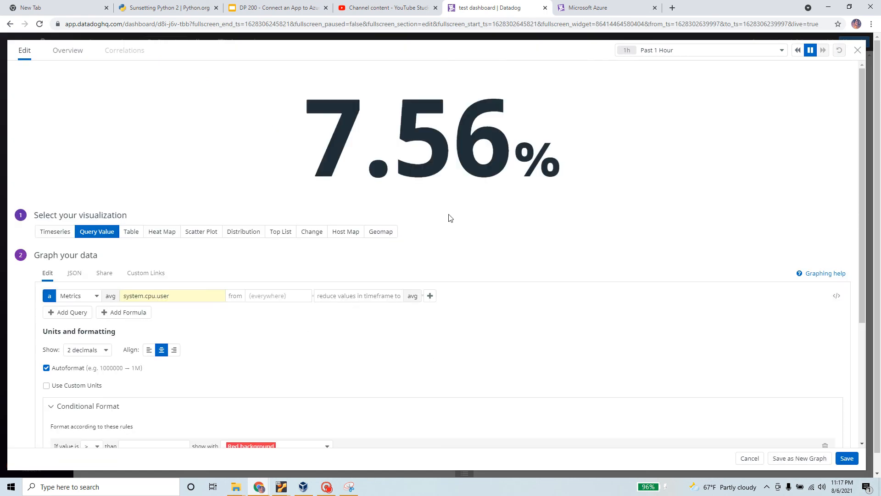
left_click(74, 297)
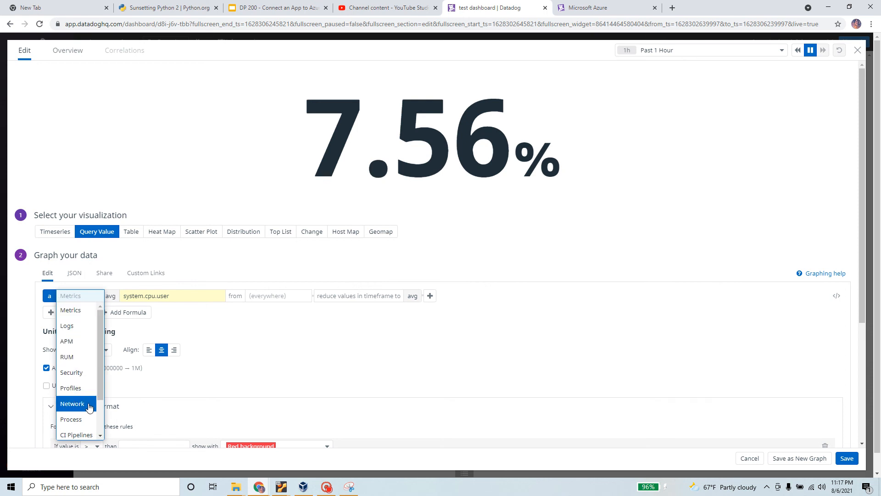
left_click(209, 184)
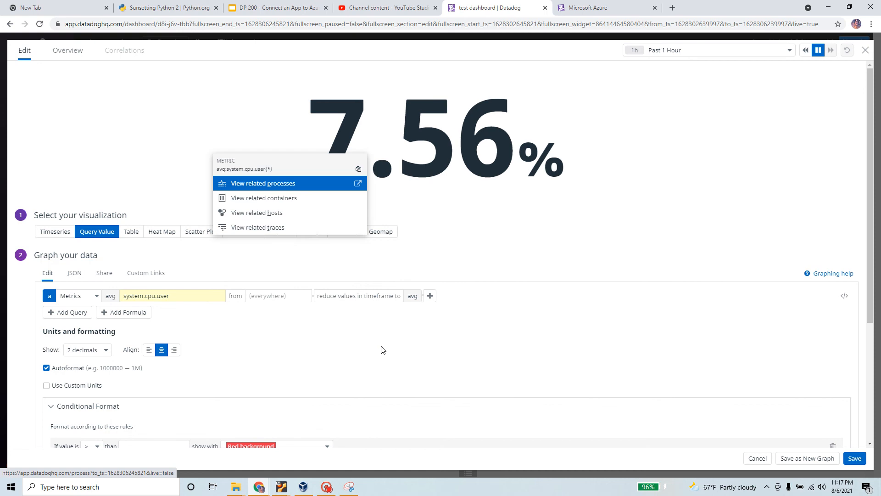
left_click(815, 156)
scroll(681, 368, "down", 4)
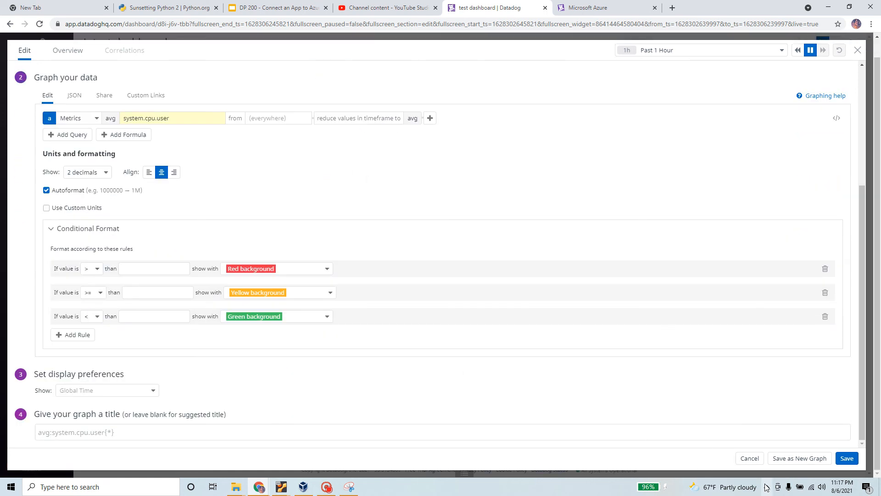
left_click(839, 458)
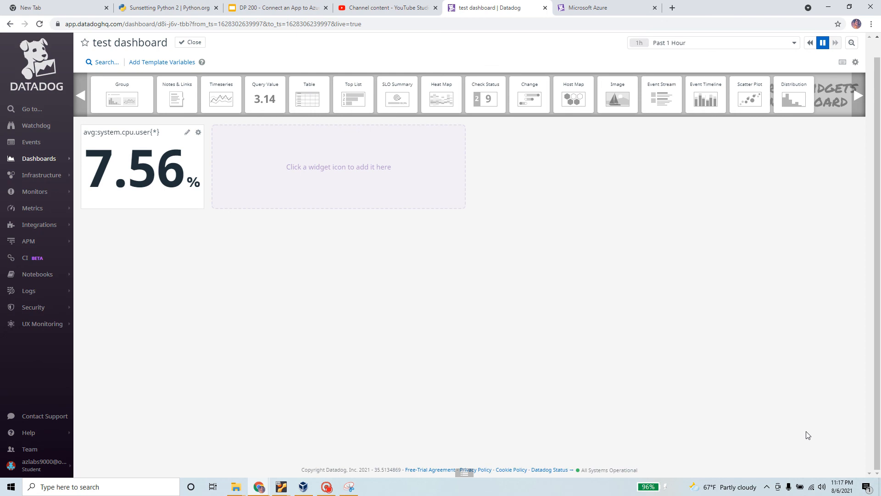
Step: Add and save a Timeseries widget graphing avg:system.cpu.user{*}
left_click(225, 96)
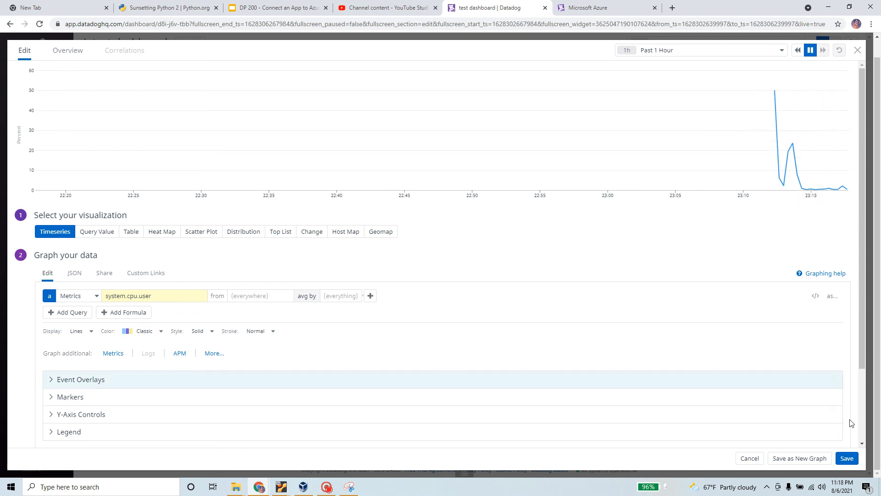
left_click(849, 458)
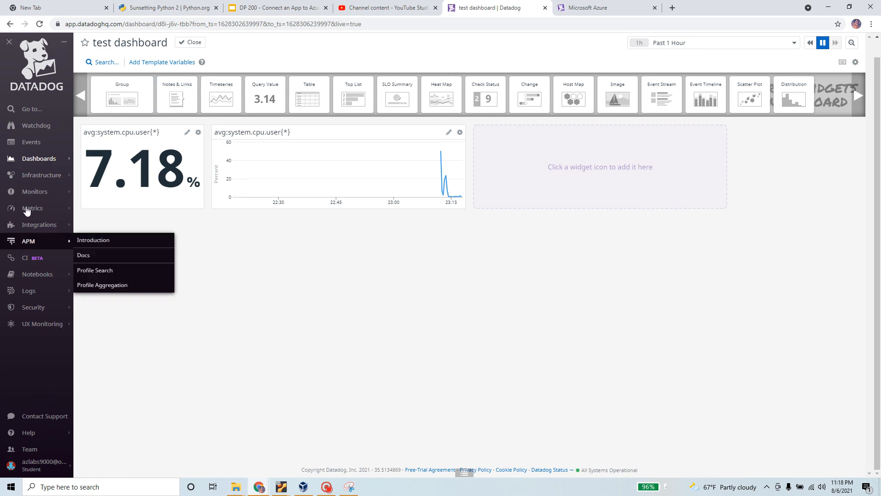
Step: View the Events stream listing 4 matching events
left_click(38, 143)
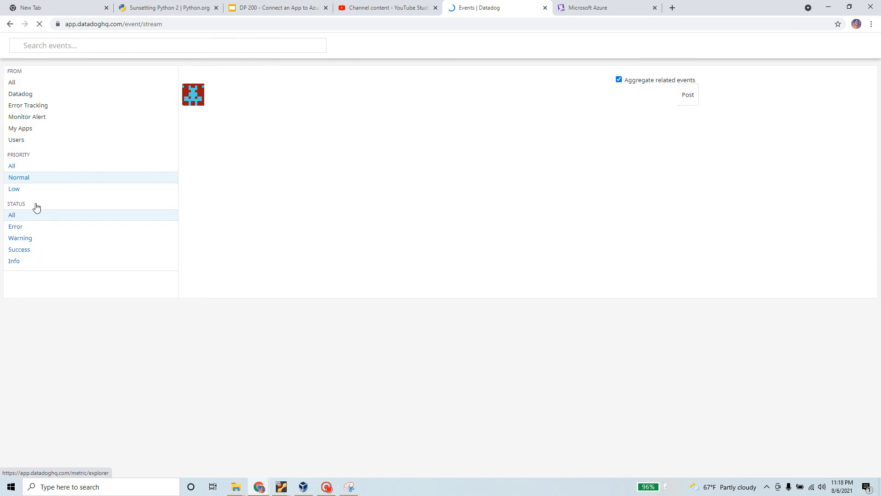
mouse_move(36, 207)
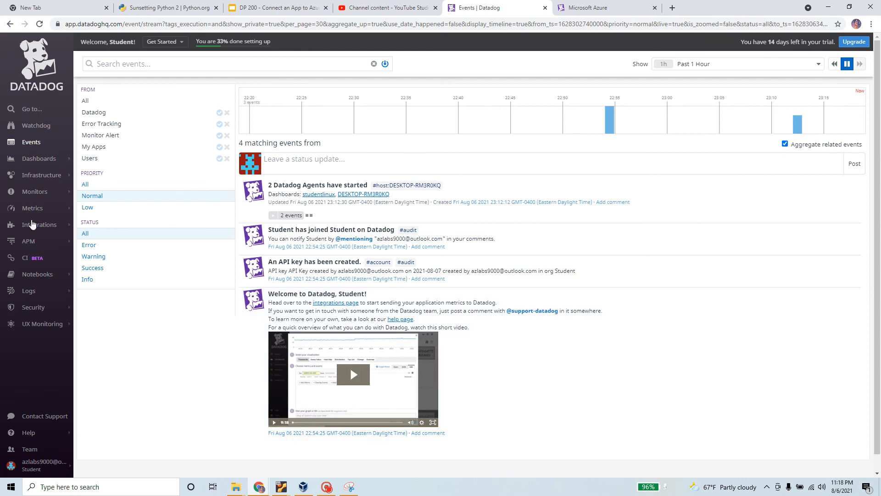
mouse_move(28, 159)
triple_click(270, 41)
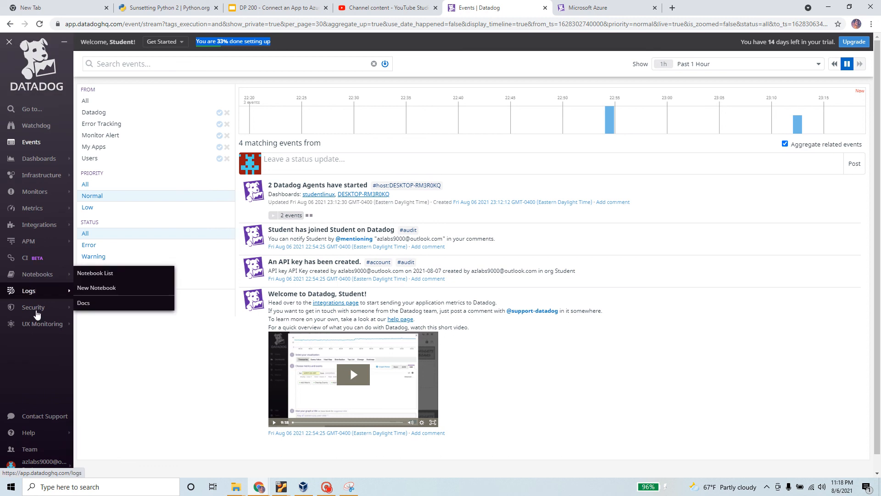
Step: Browse the sidebar menus and return to the Welcome Quick Start page via the Datadog logo
mouse_move(38, 312)
mouse_move(46, 332)
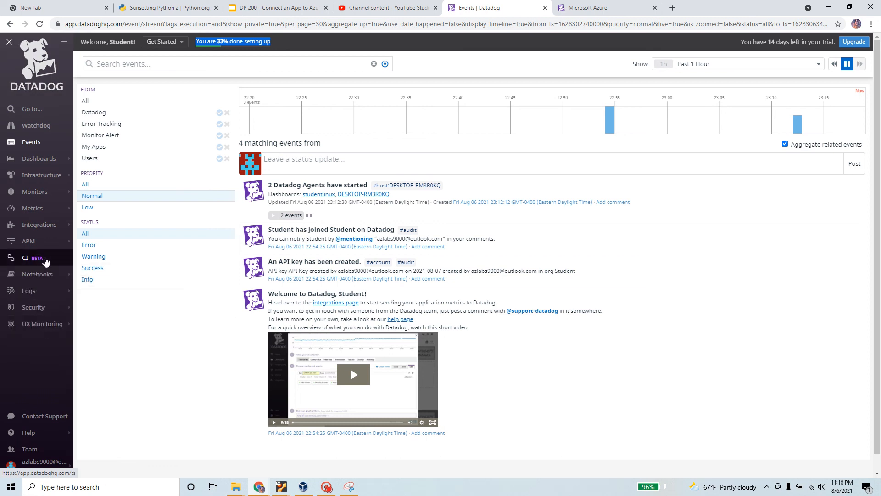
mouse_move(42, 227)
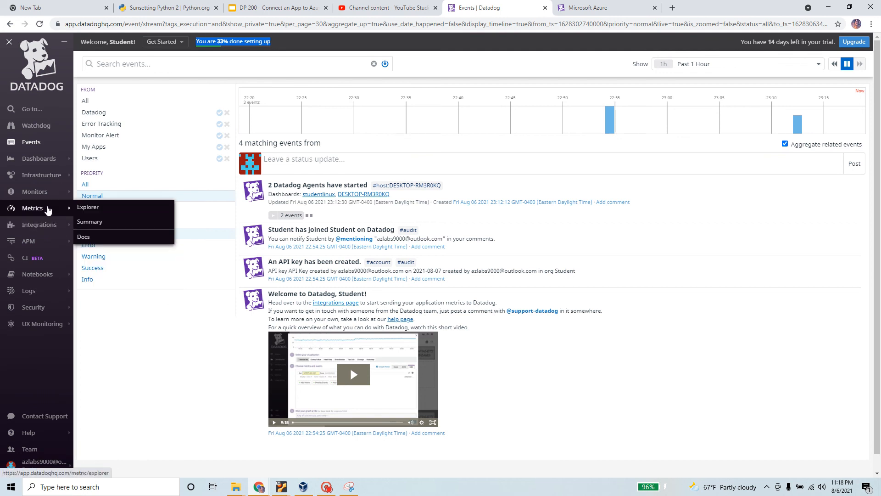
mouse_move(50, 193)
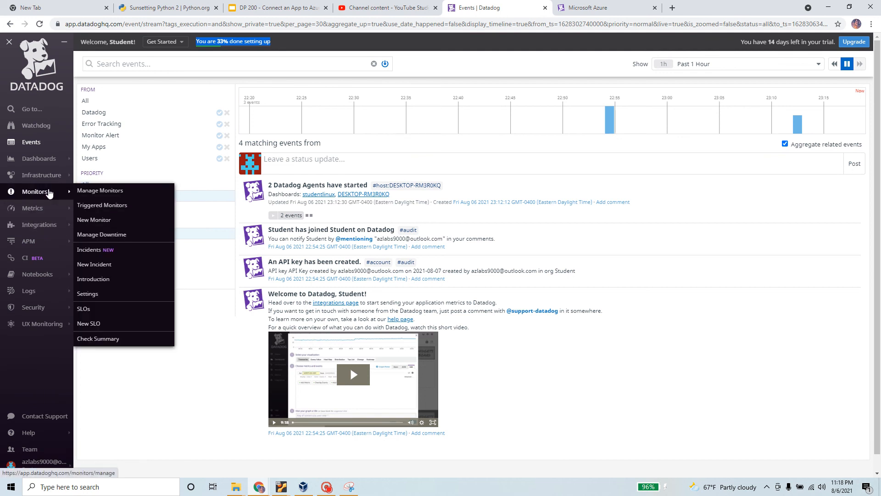
left_click(43, 77)
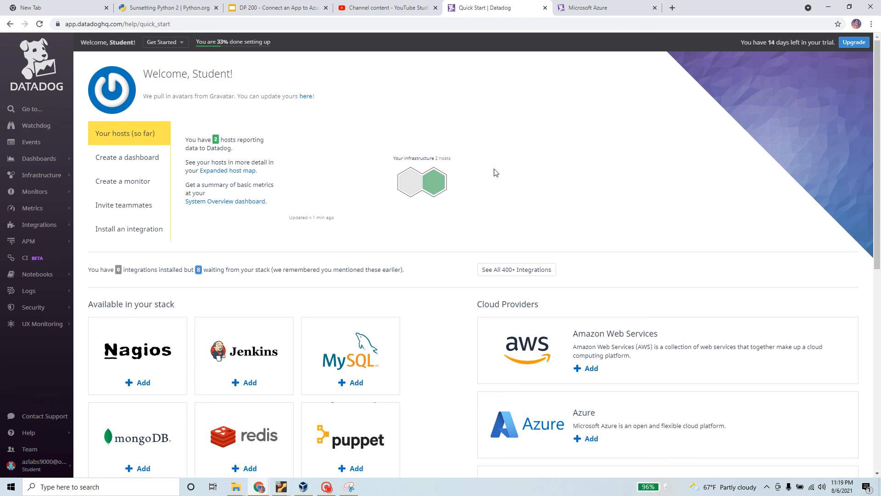
left_click(130, 186)
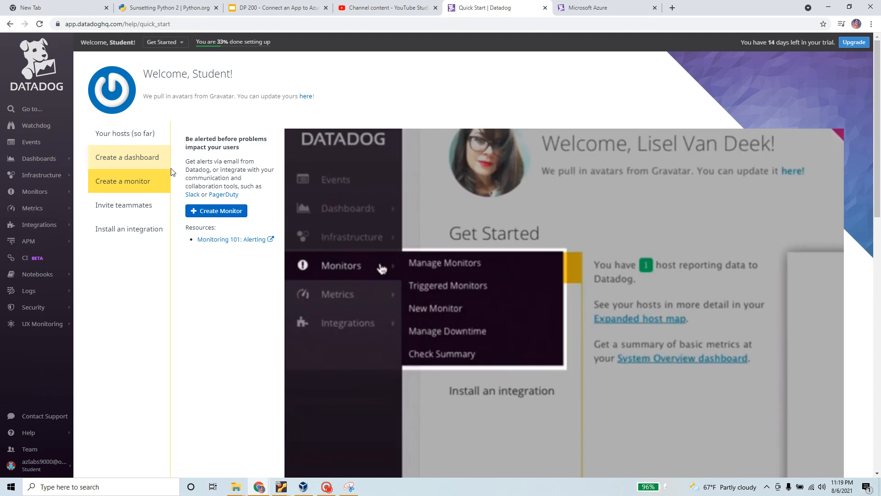
left_click(137, 204)
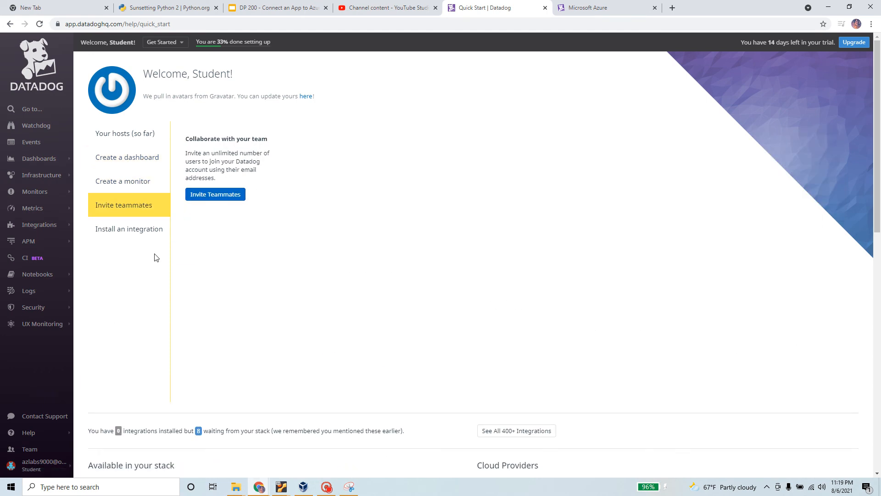
left_click(135, 229)
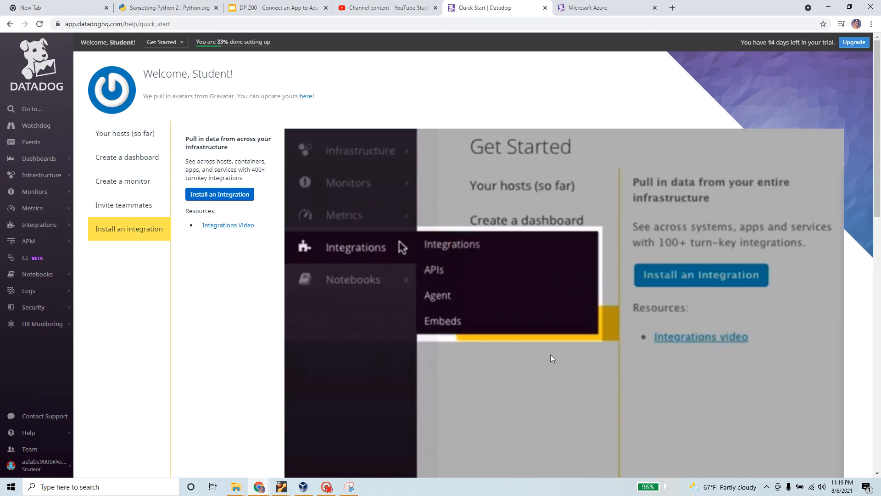
scroll(464, 315, "down", 3)
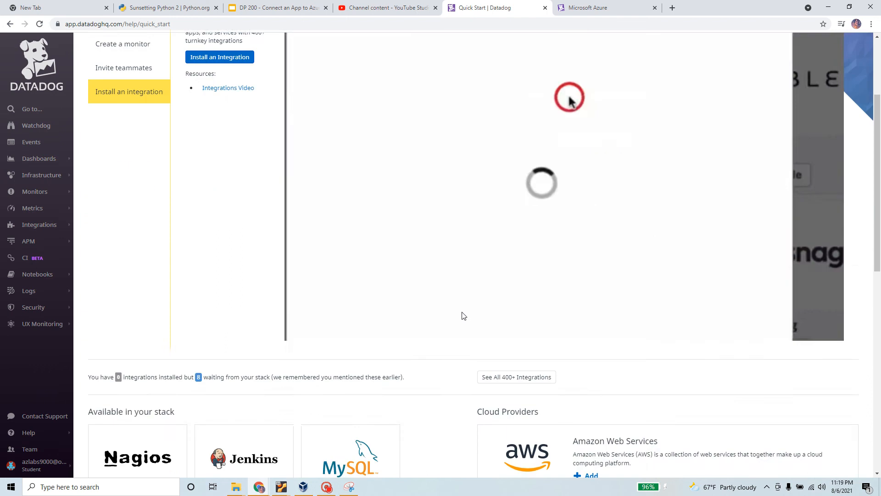
scroll(464, 315, "up", 4)
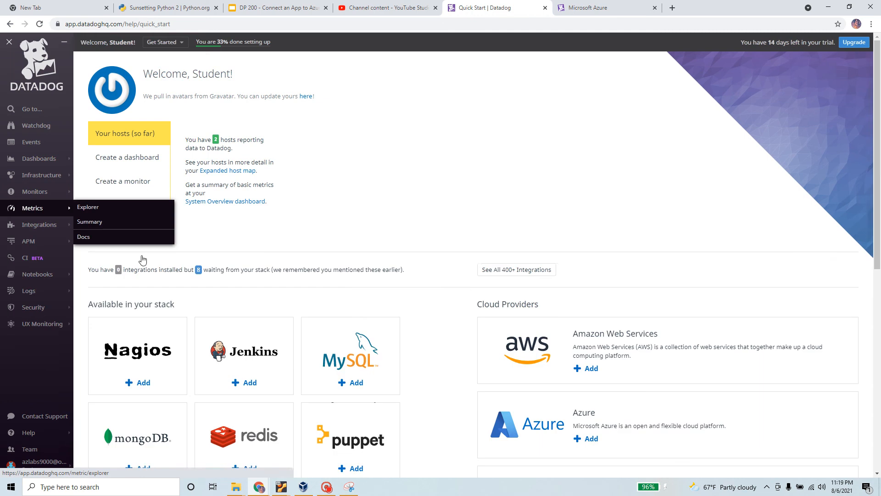
left_click_drag(300, 202, 273, 141)
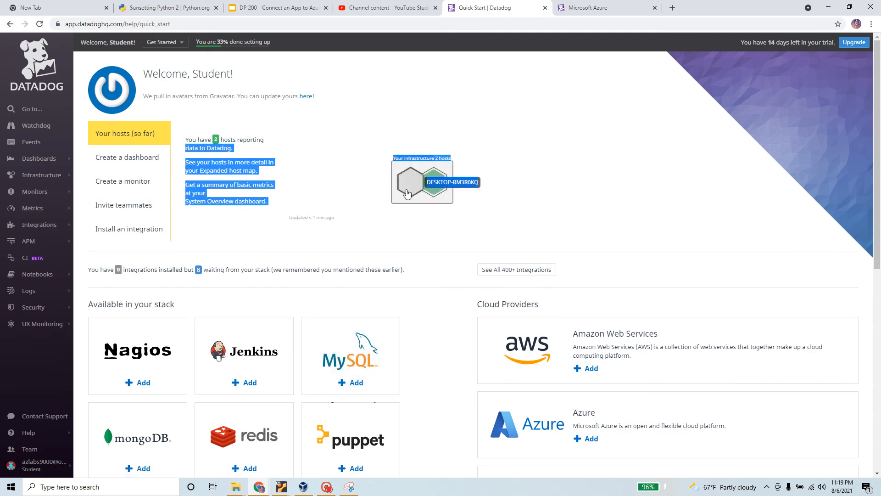
scroll(450, 235, "down", 2)
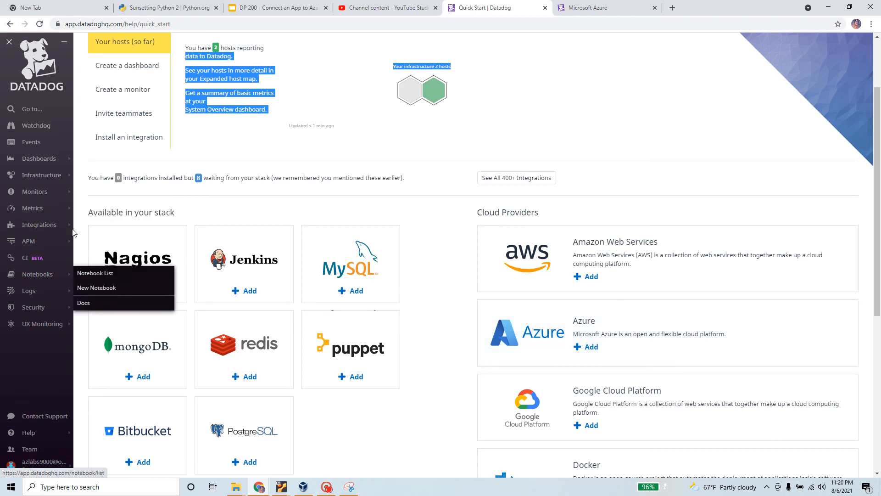
mouse_move(8, 330)
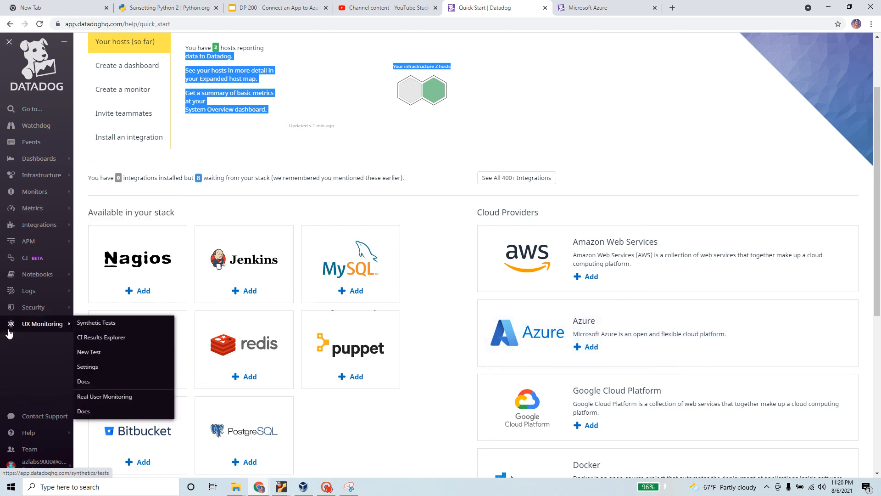